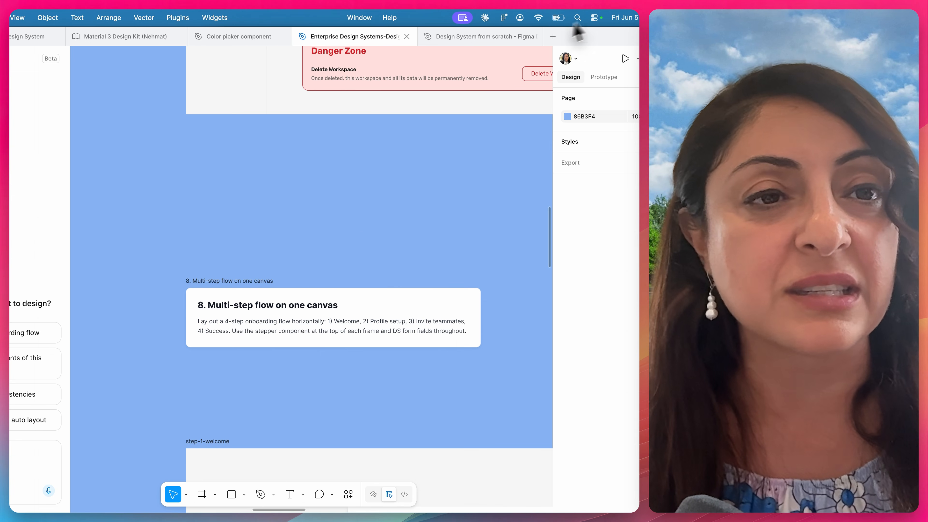
- Switch to the Design System from scratch file, open its variables and view the Primitives collection
click(472, 42)
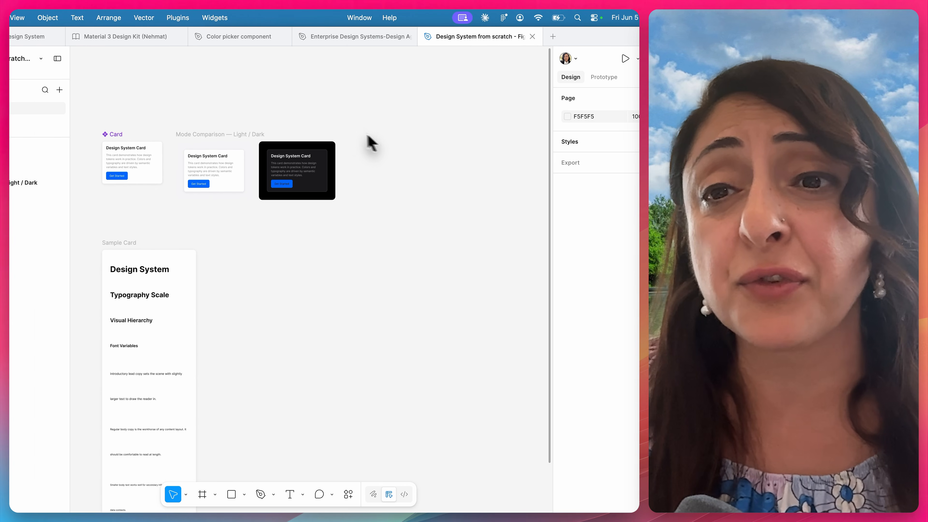
click(98, 126)
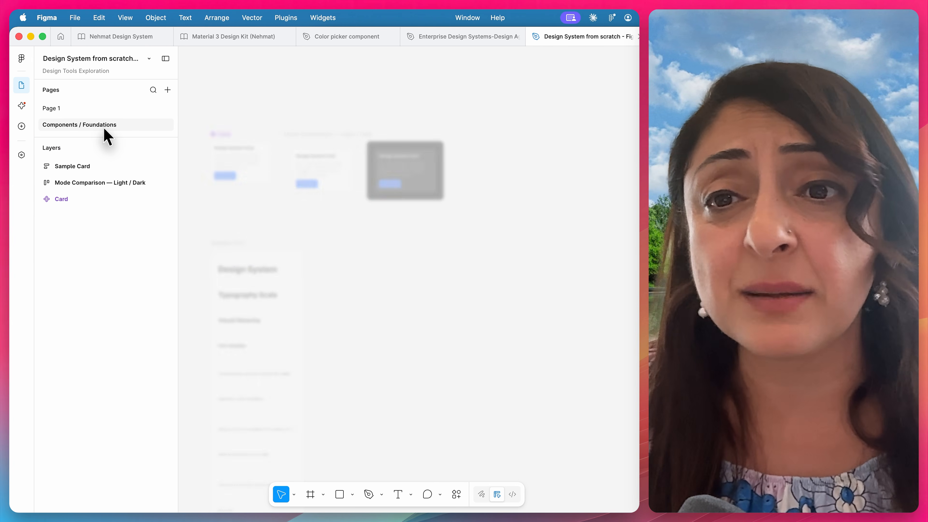
click(21, 154)
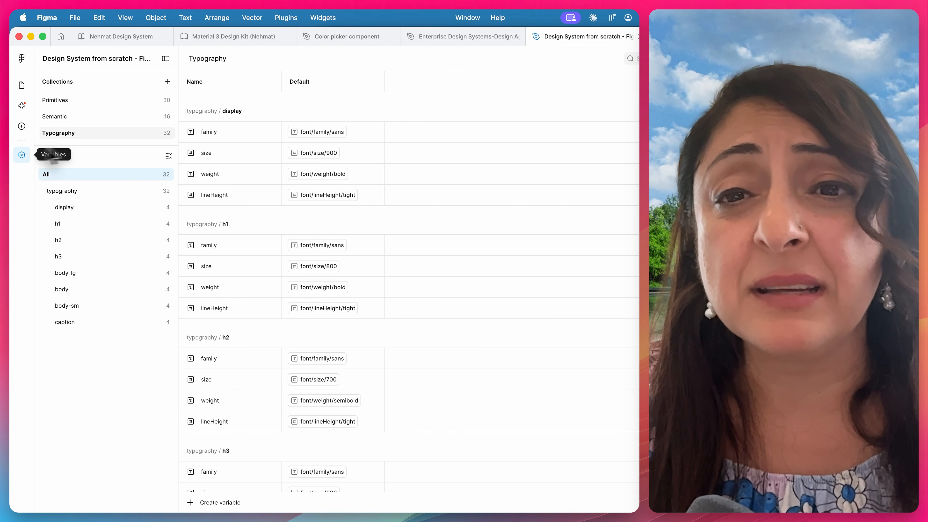
click(67, 115)
click(66, 98)
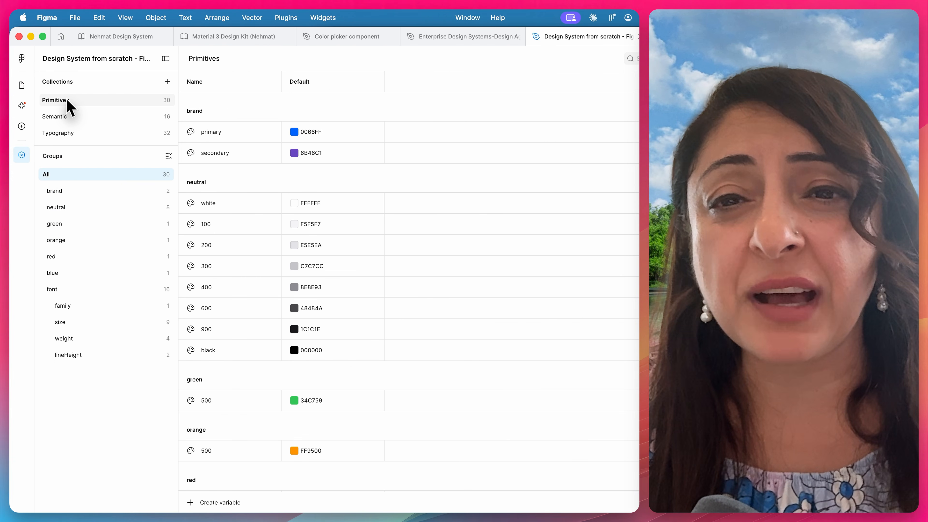
- Review the light and dark aliases in the Semantic collection and the text style variables in the Typography collection
click(66, 119)
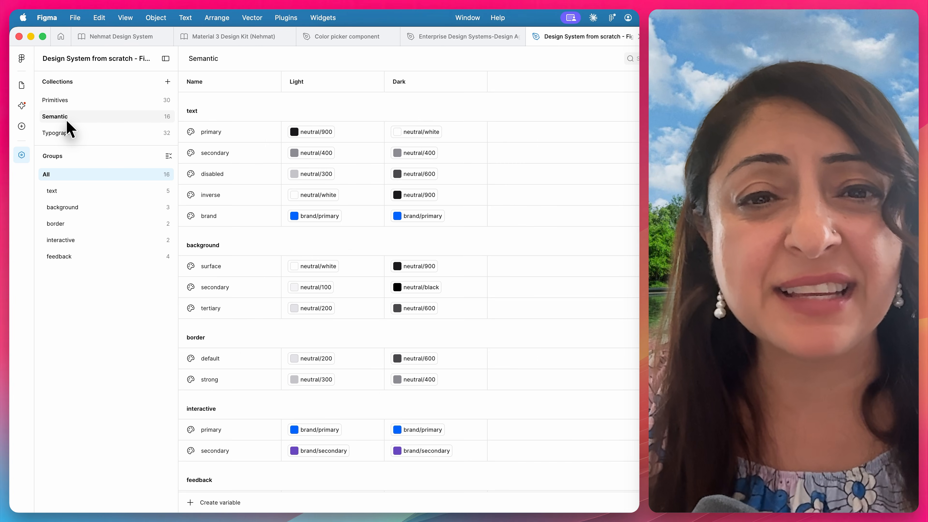
scroll(380, 289, down, 3)
scroll(414, 311, up, 3)
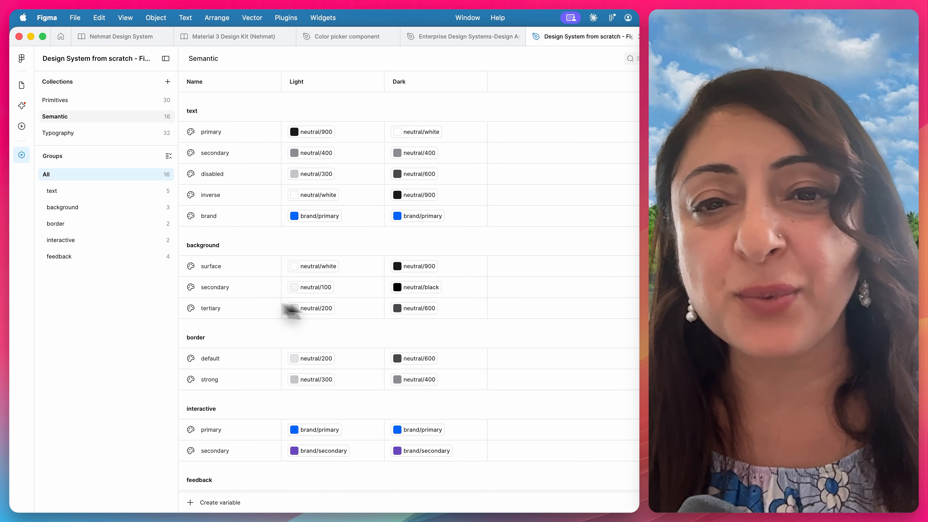
click(87, 133)
scroll(322, 216, down, 5)
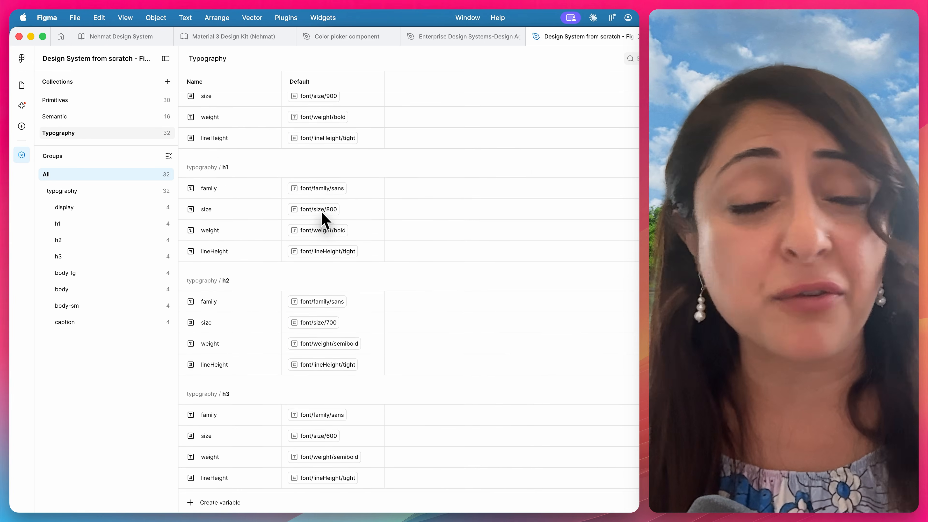
scroll(323, 219, up, 5)
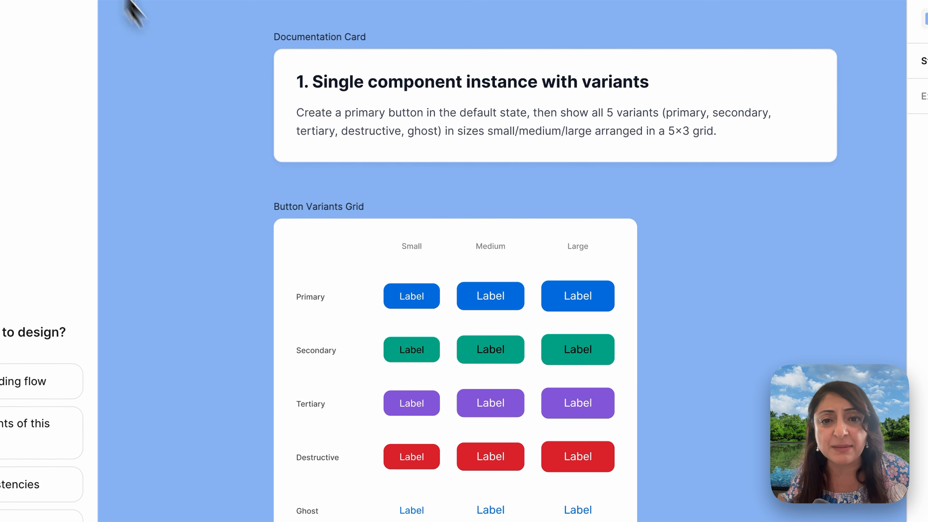
- Examine the single component instance prompt and compare it with the variants and sizes in the Button Variants Grid
scroll(595, 196, right, 3)
scroll(596, 195, down, 2)
scroll(600, 192, left, 1)
scroll(600, 192, up, 1)
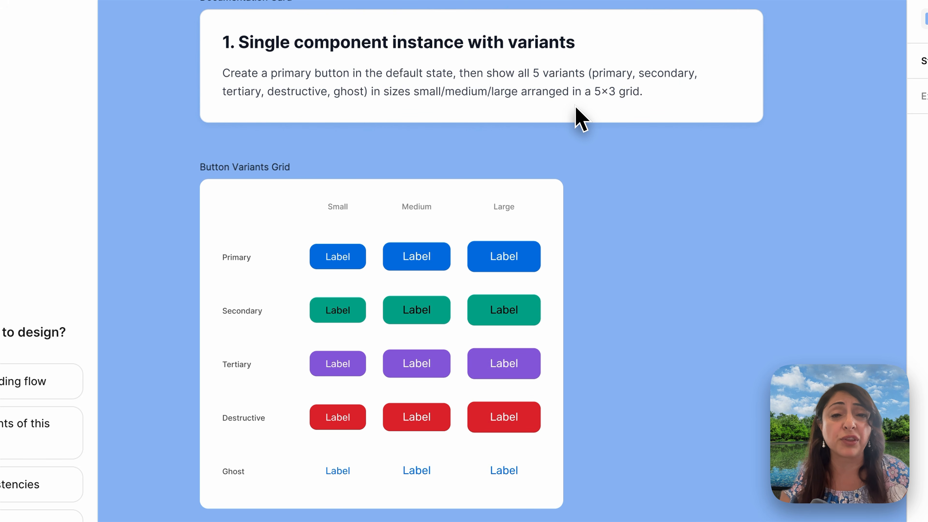
scroll(592, 195, left, 5)
scroll(592, 195, down, 2)
scroll(592, 195, up, 5)
scroll(591, 230, down, 2)
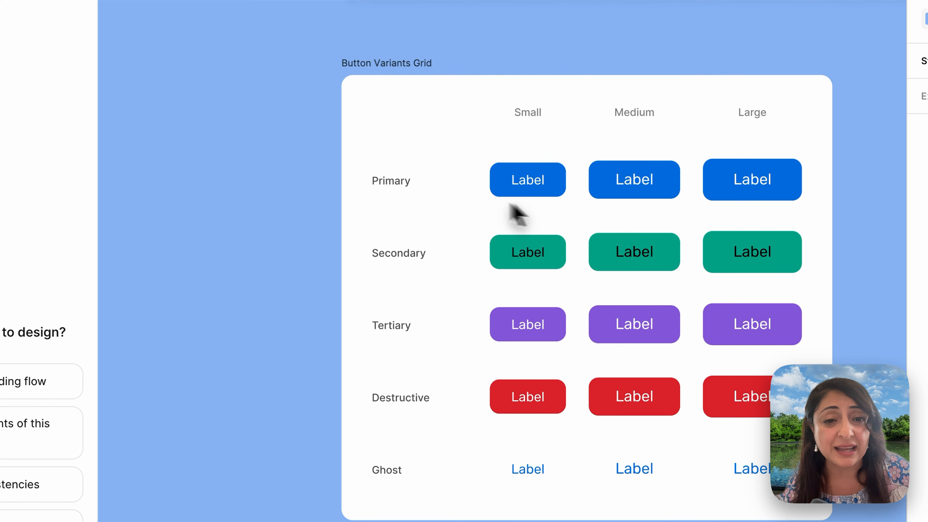
scroll(475, 199, right, 2)
scroll(475, 199, down, 1)
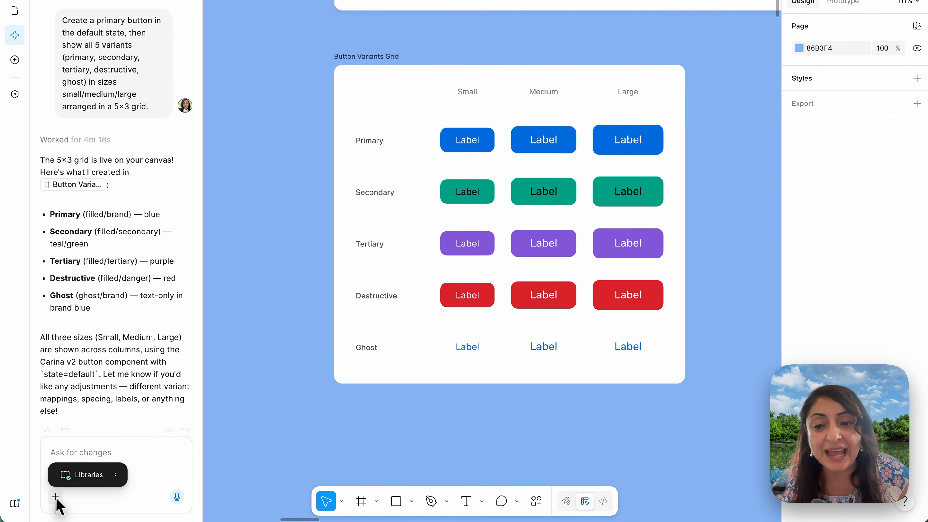
- Check which design libraries are available to the AI chat, leaving the selection as it is
mouse_move(91, 476)
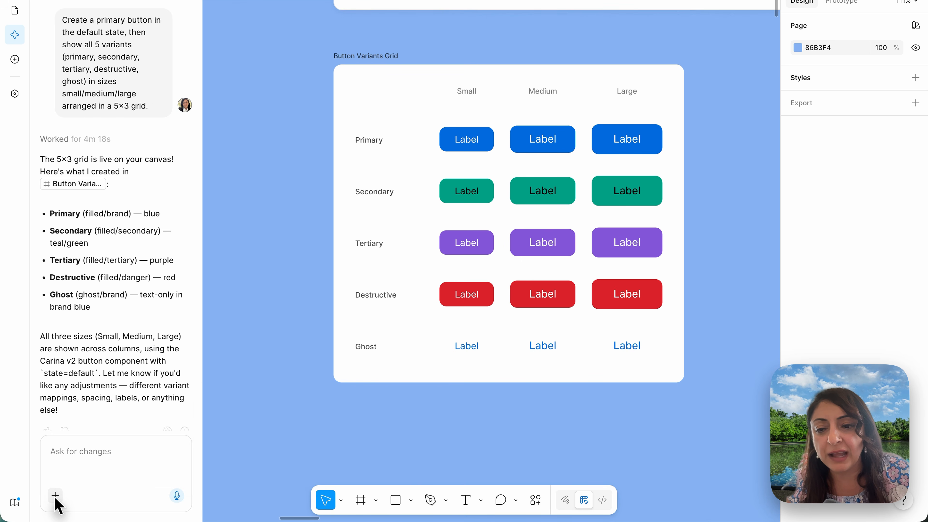
mouse_move(57, 496)
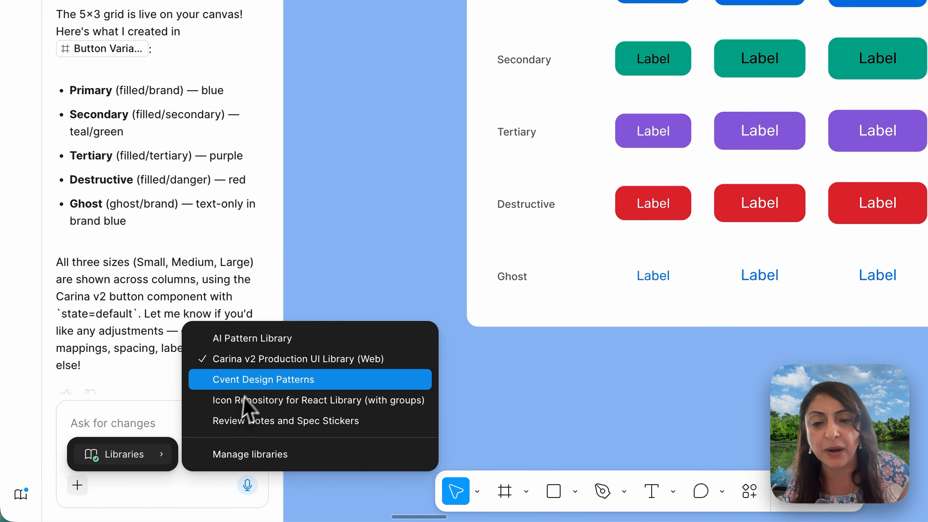
click(406, 238)
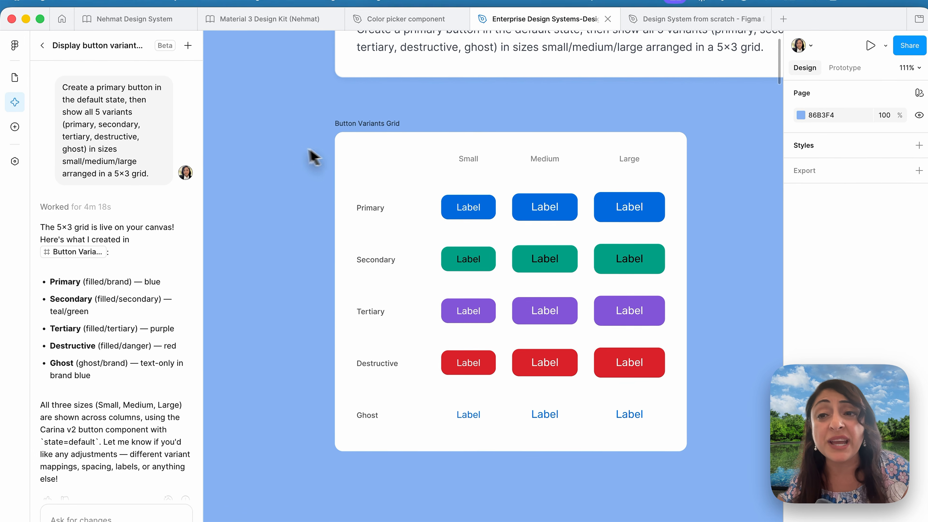
- Set the Primary row's small button in the Button Variants Grid to the lined appearance and size md
click(14, 82)
click(467, 212)
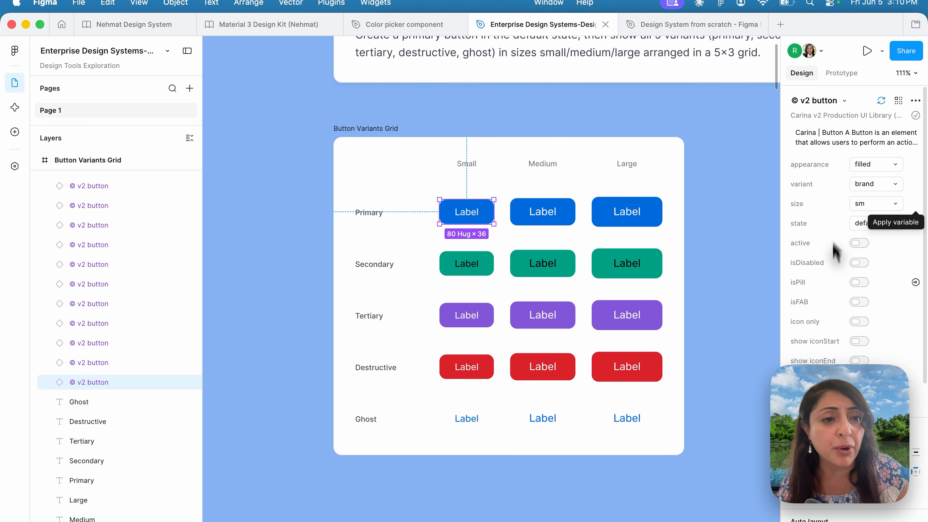
click(879, 164)
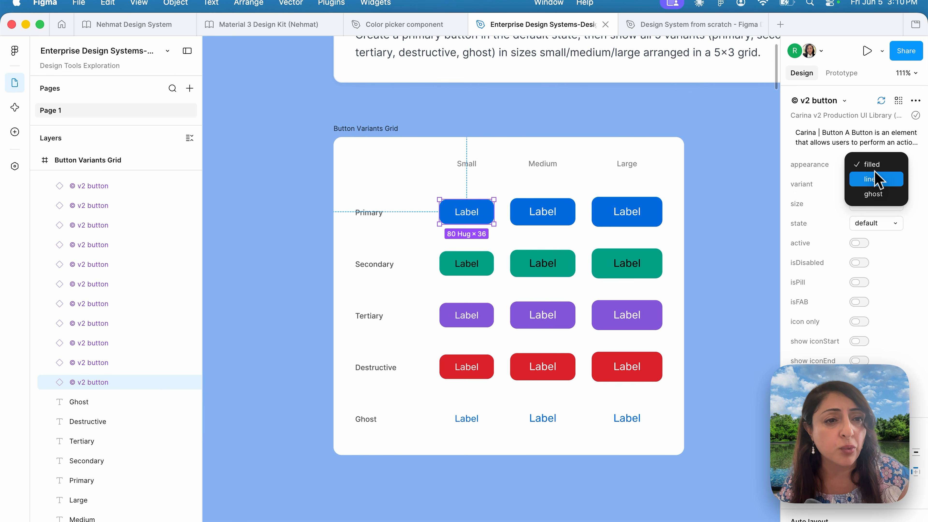
click(878, 180)
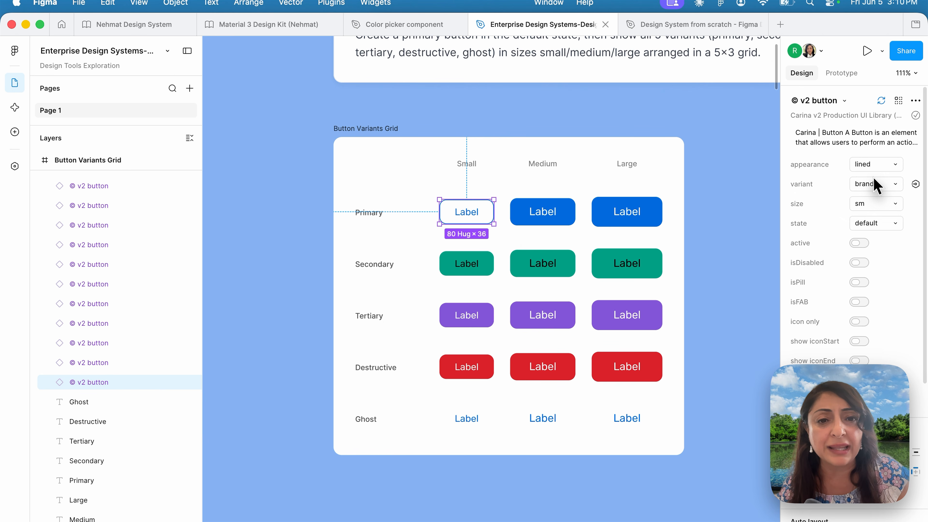
click(879, 204)
click(878, 224)
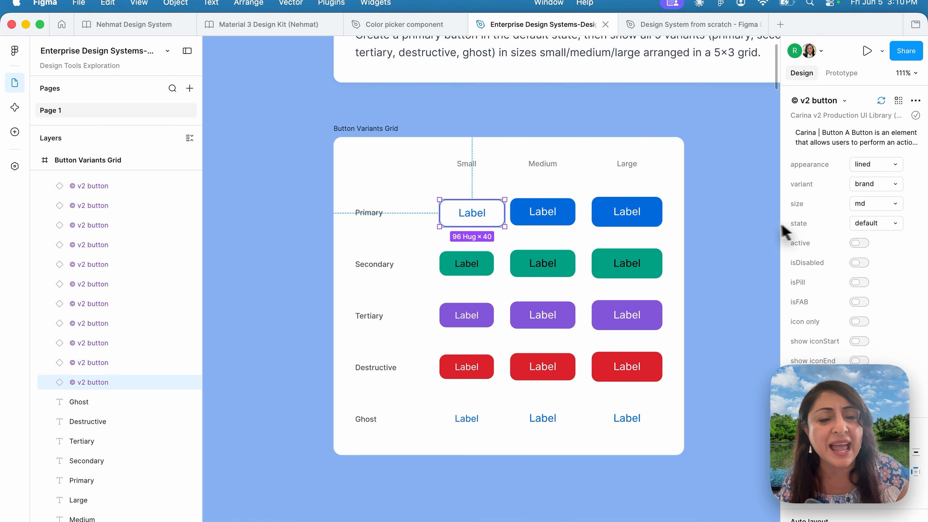
click(728, 227)
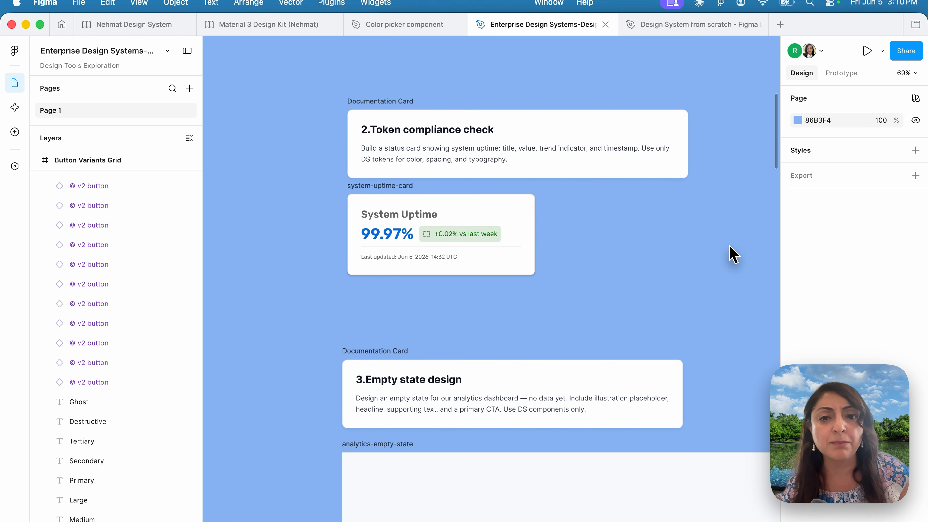
- Read the token compliance check prompt and inspect the text style of the uptime value in the system-uptime-card
scroll(733, 254, up, 5)
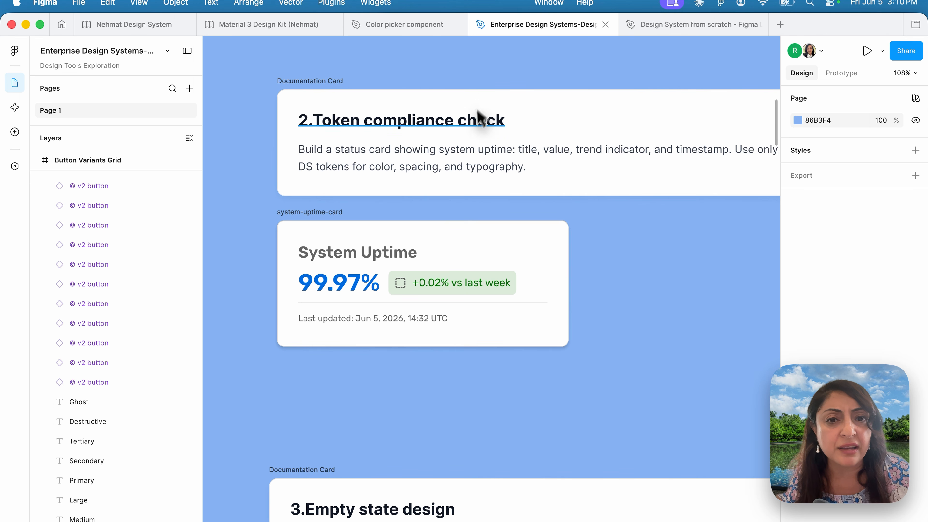
scroll(494, 157, right, 3)
scroll(494, 158, down, 1)
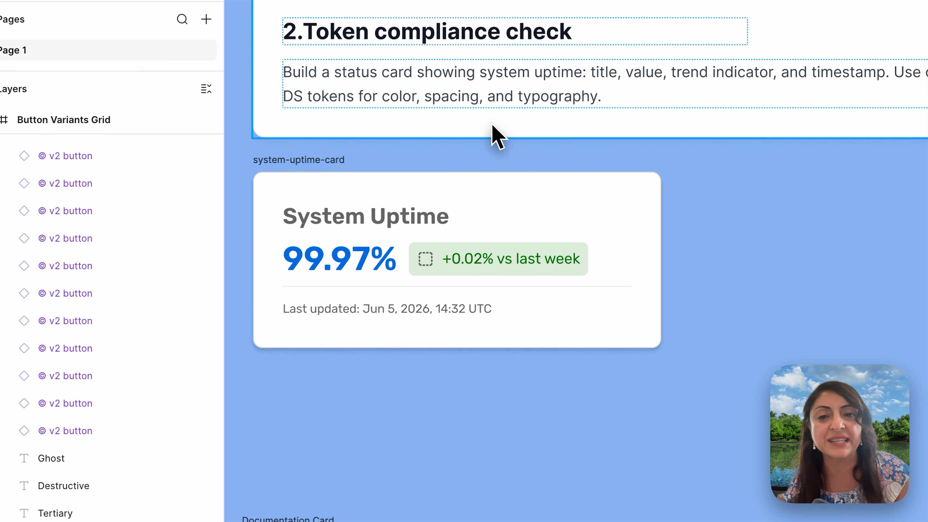
click(445, 240)
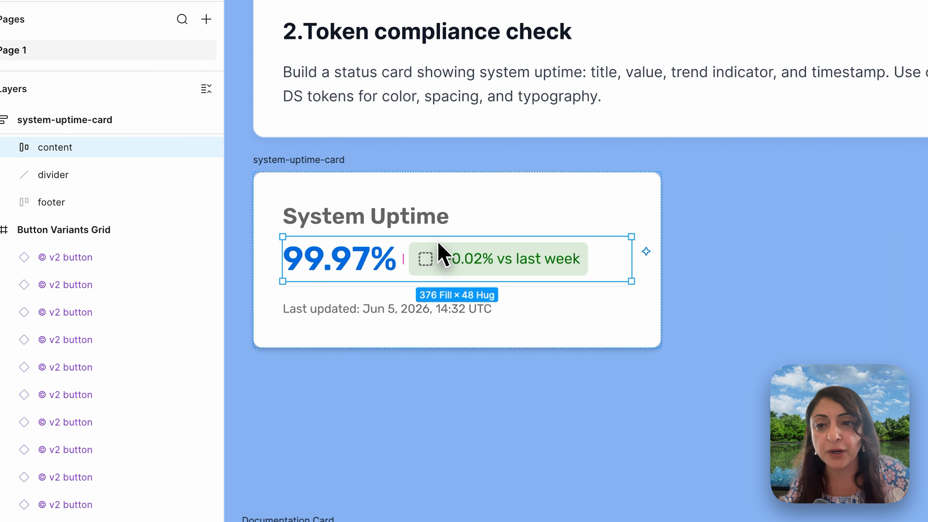
click(362, 262)
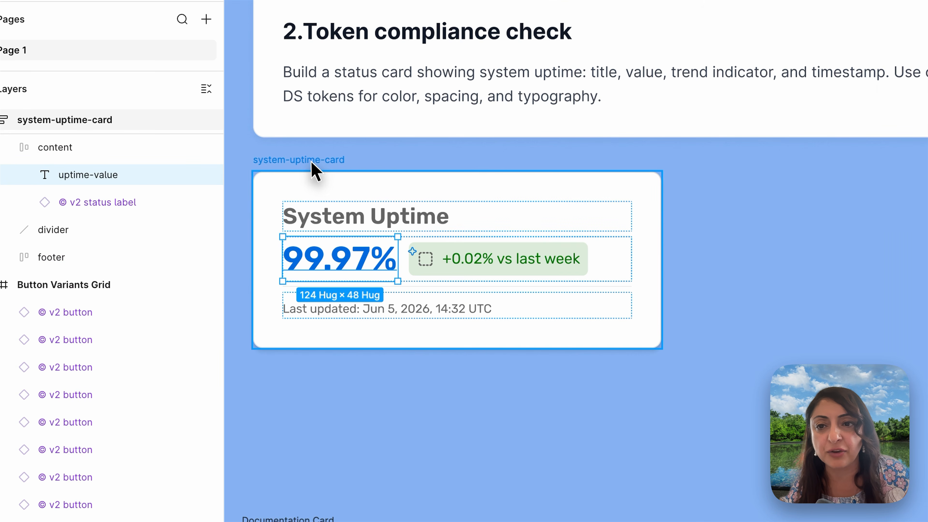
click(316, 161)
click(132, 194)
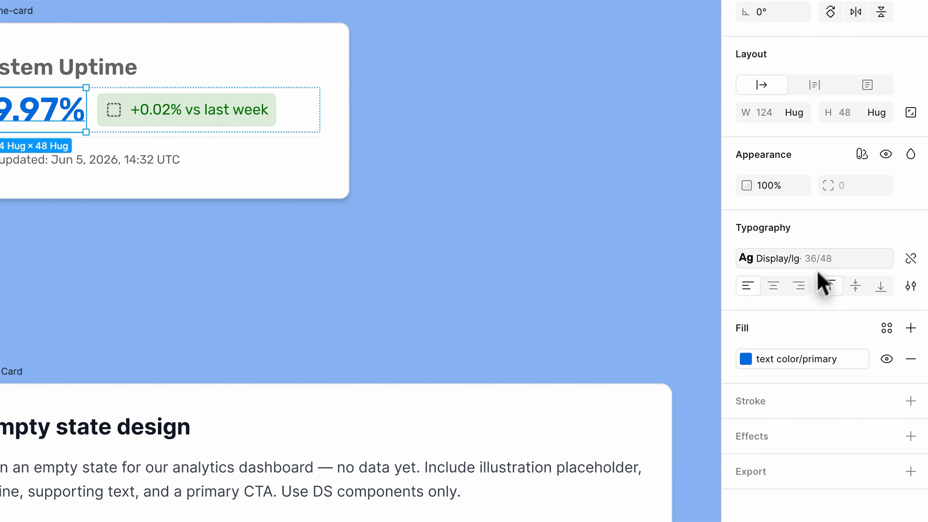
- Check the library color applied to the uptime value's fill and inspect the status label component beside it
click(746, 358)
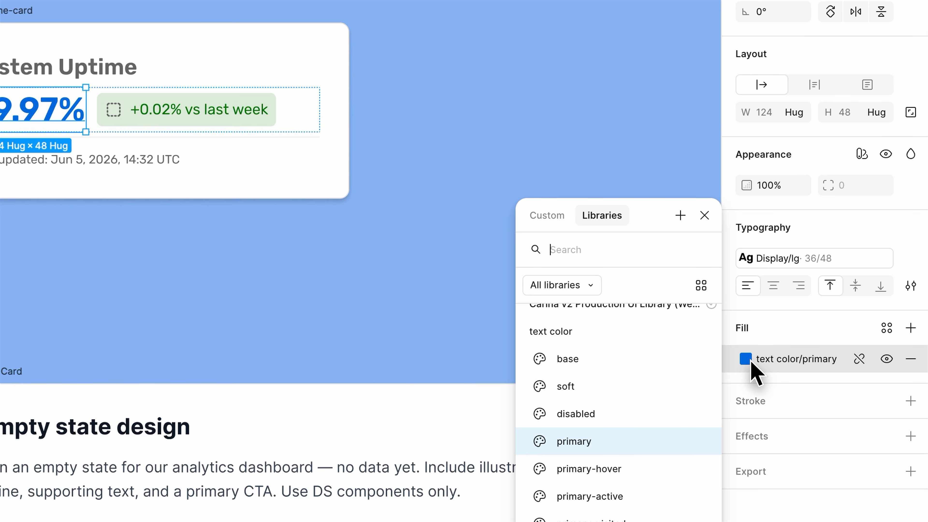
click(751, 361)
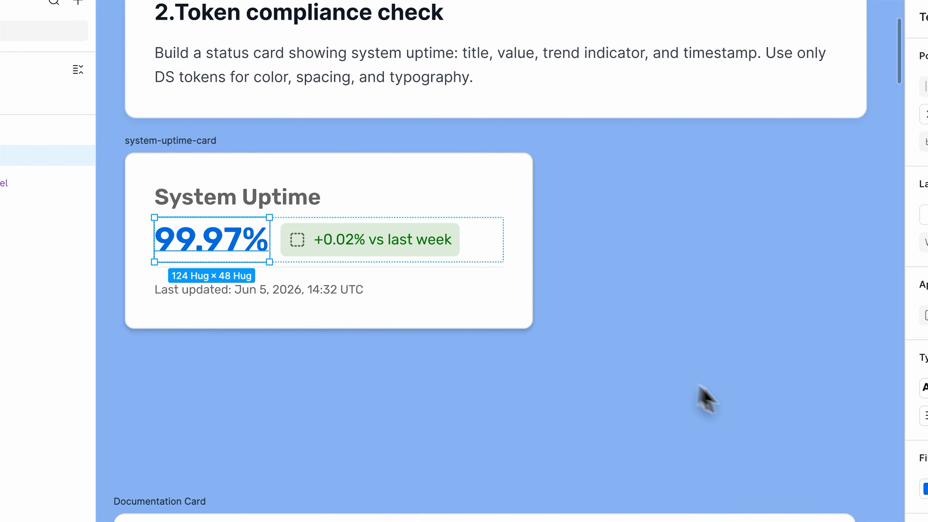
click(256, 114)
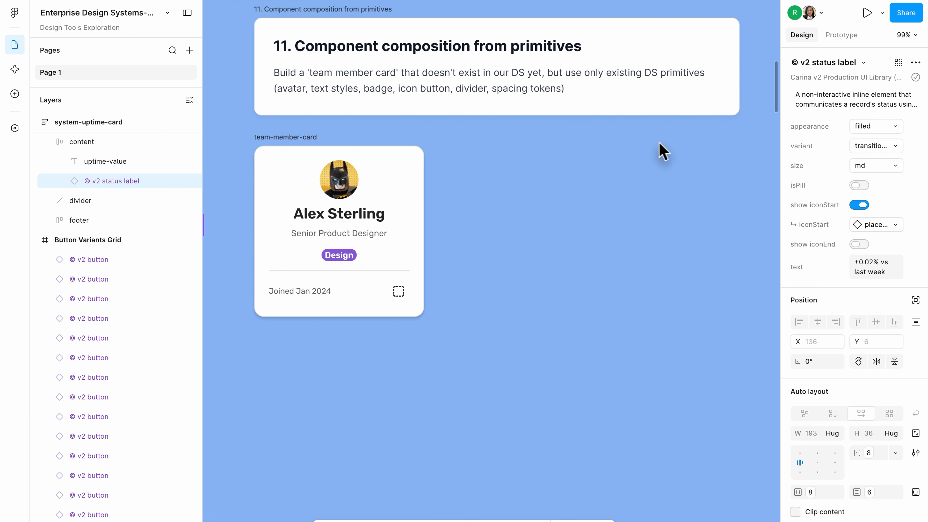
- Inspect the icon button, joined-date text, profile information and avatar in the team-member-card
double_click(398, 296)
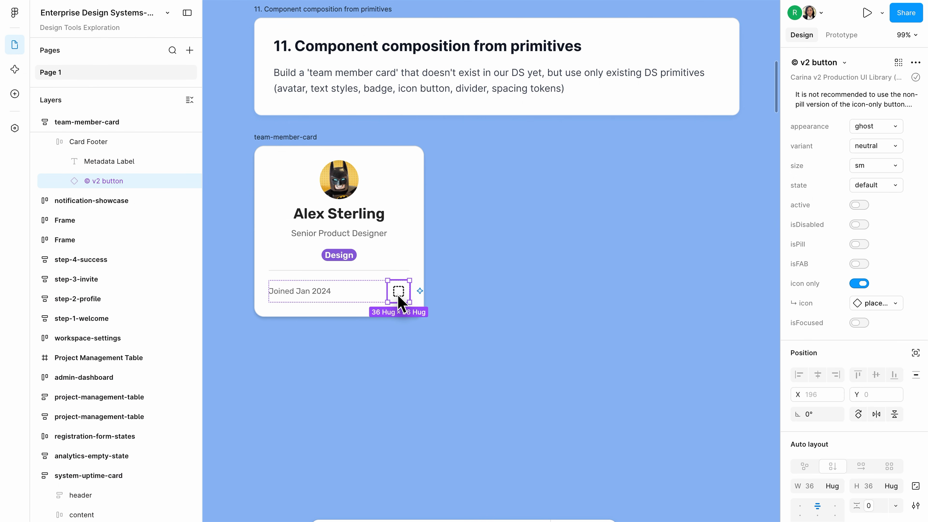
click(317, 294)
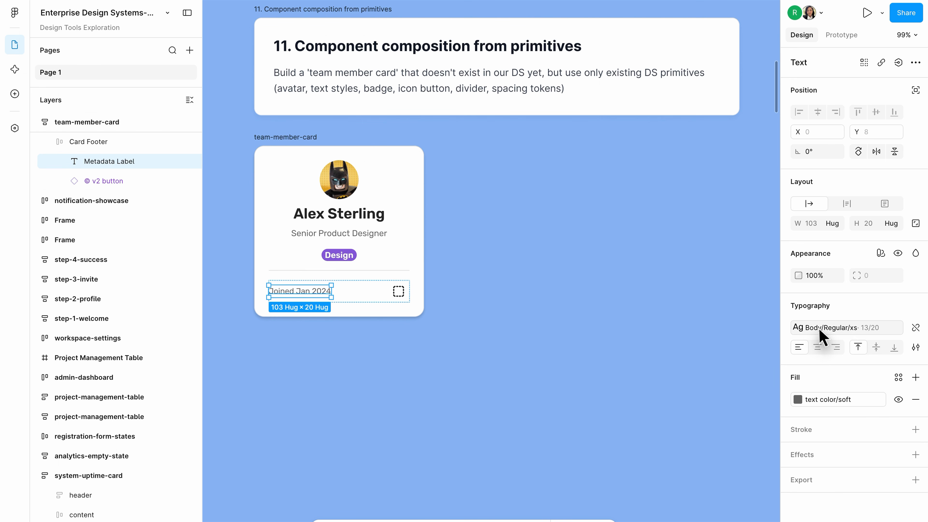
click(354, 236)
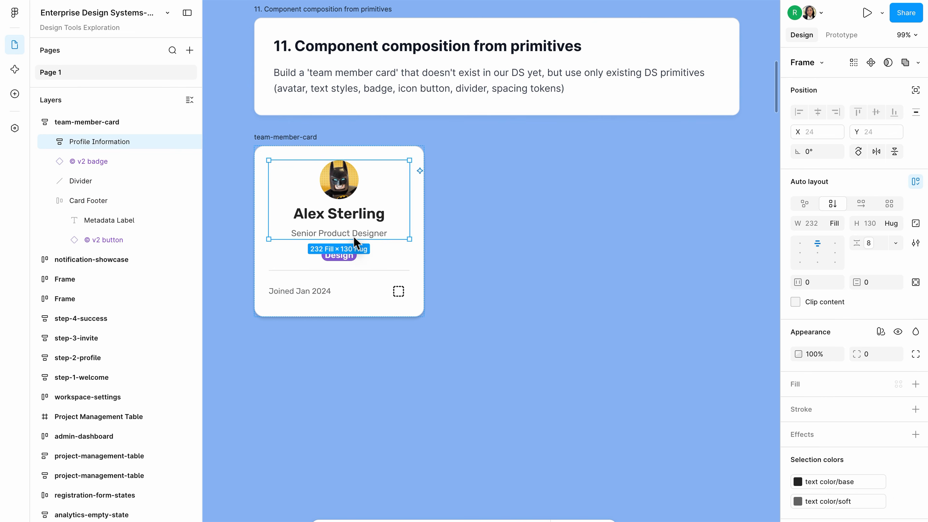
click(336, 178)
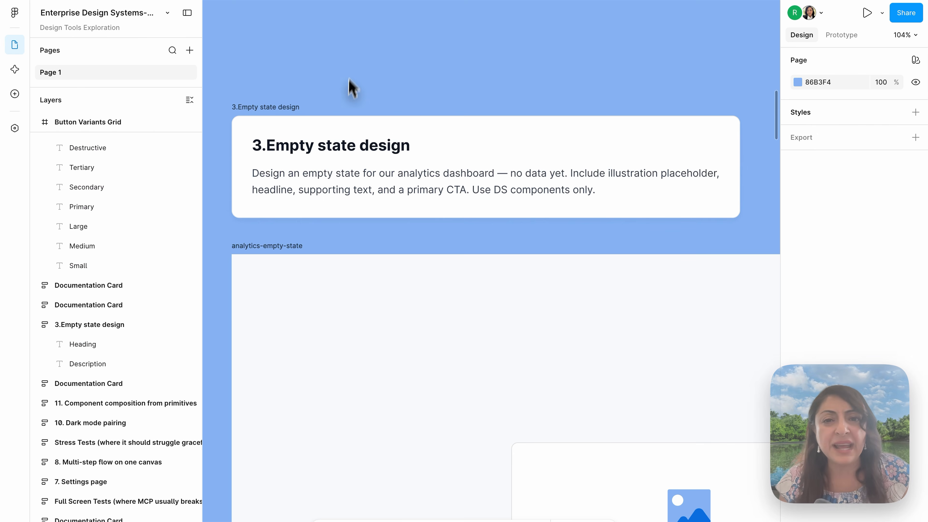
- Read the empty state design prompt and inspect the spot illustration and text group in the analytics-empty-state card
scroll(351, 77, down, 2)
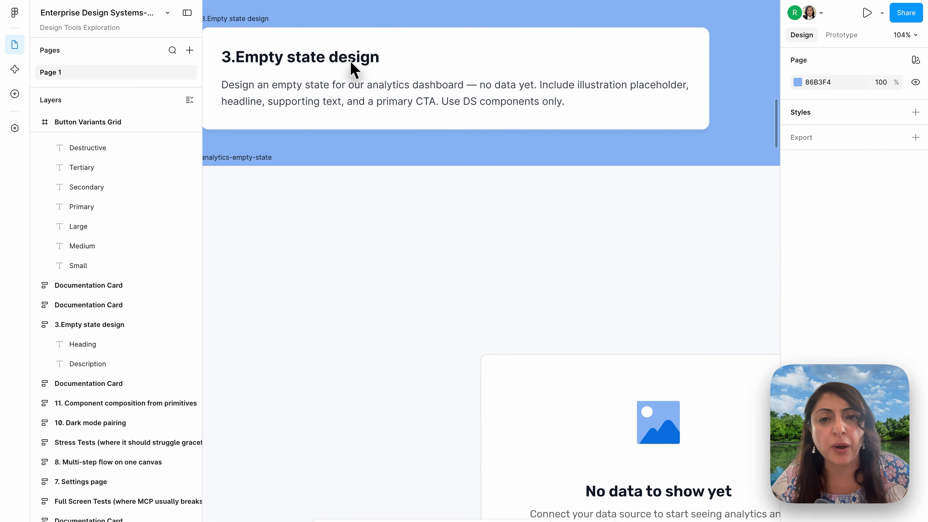
scroll(352, 73, up, 2)
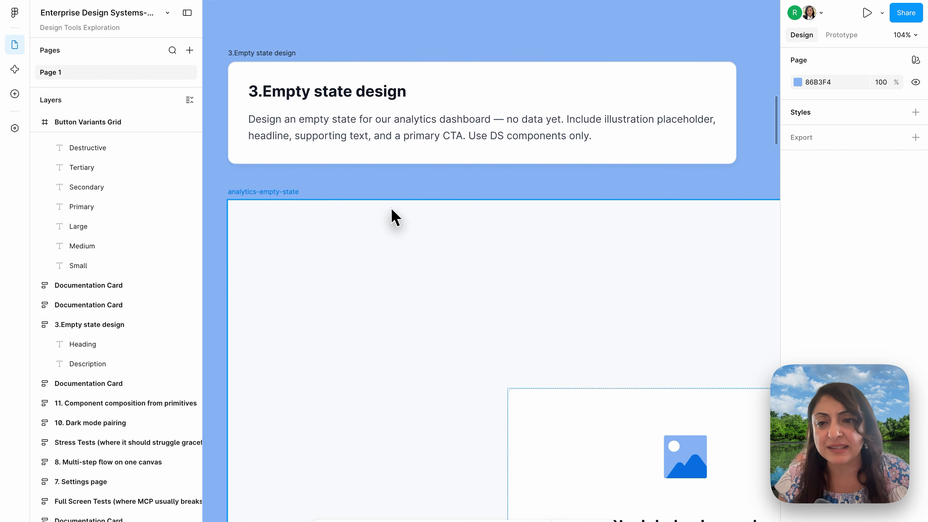
scroll(393, 211, down, 3)
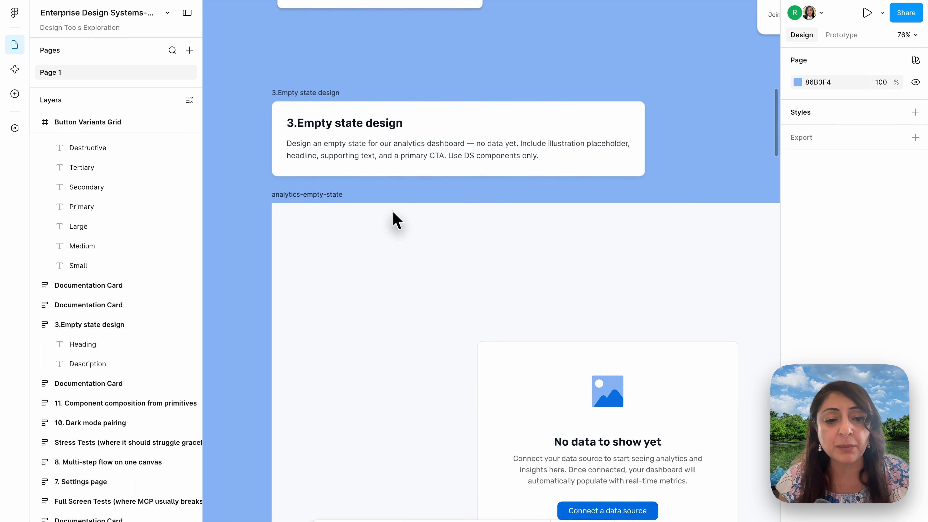
scroll(393, 211, down, 4)
scroll(394, 211, right, 3)
scroll(393, 211, up, 2)
click(460, 224)
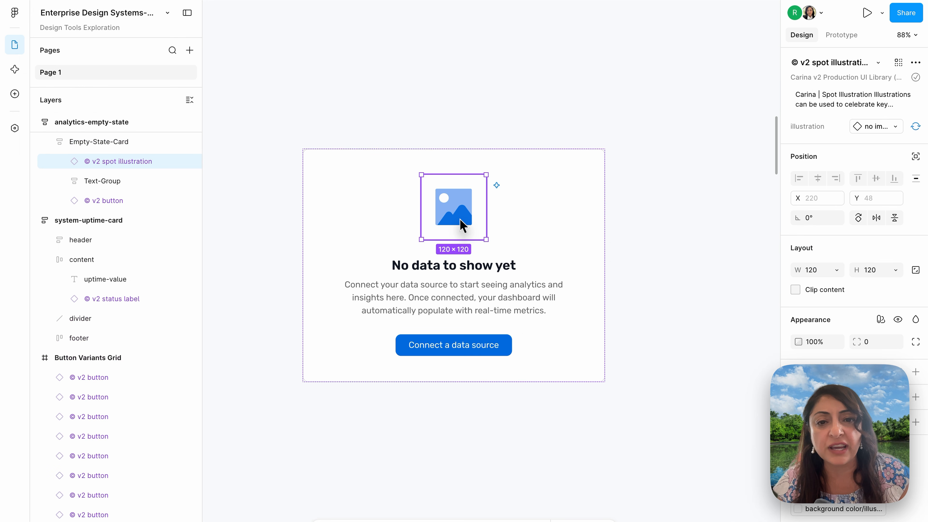
click(457, 272)
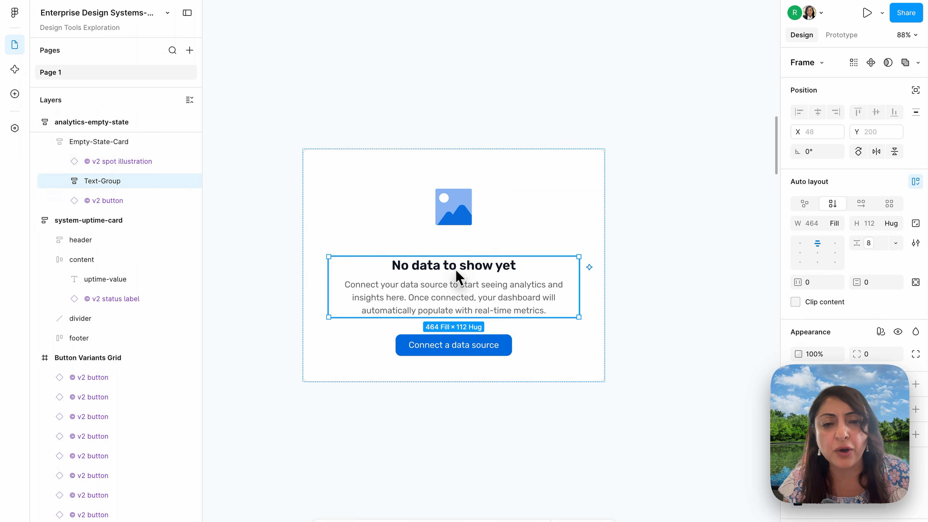
- Inspect the subtext's text style and fill, the button's properties and the spot illustration in the analytics-empty-state card
scroll(816, 362, down, 1)
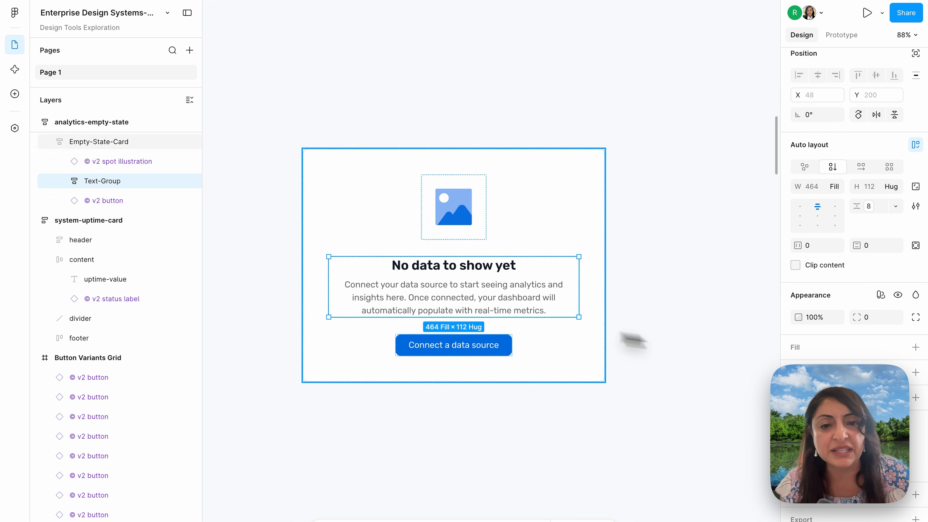
double_click(512, 300)
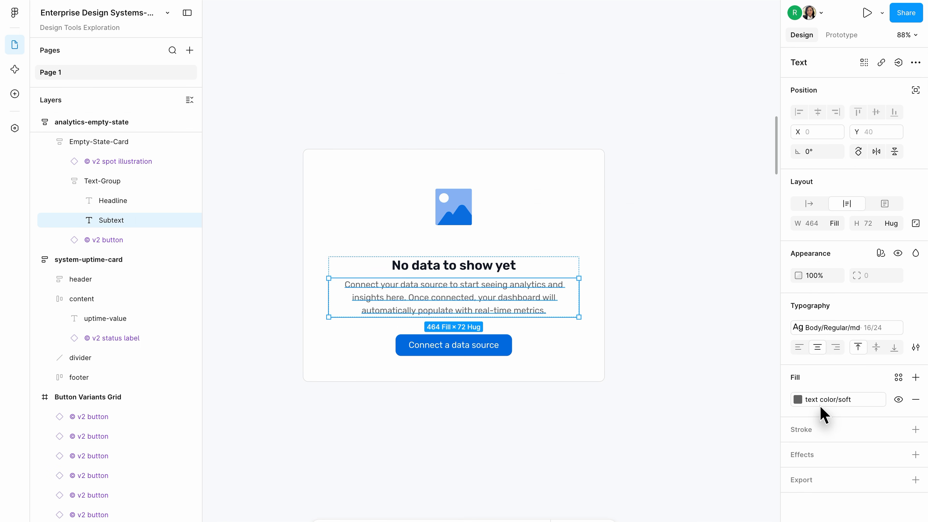
click(482, 345)
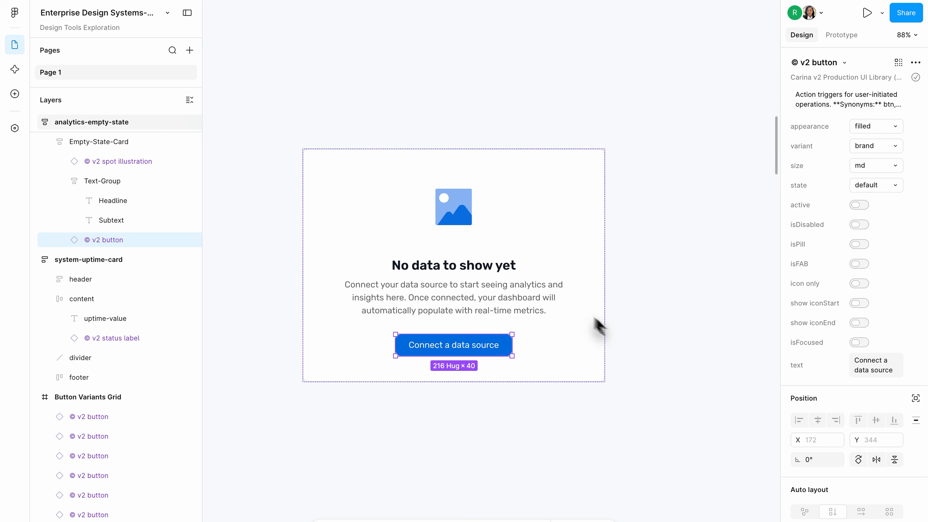
click(459, 215)
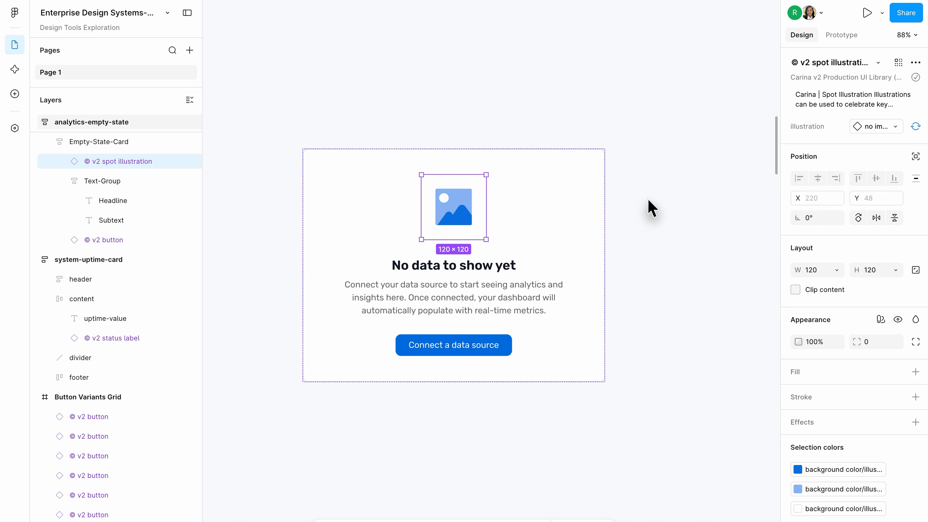
- Read the form with validation states prompt and examine the default, error and success versions in registration-form-states
scroll(646, 208, down, 3)
scroll(647, 208, down, 10)
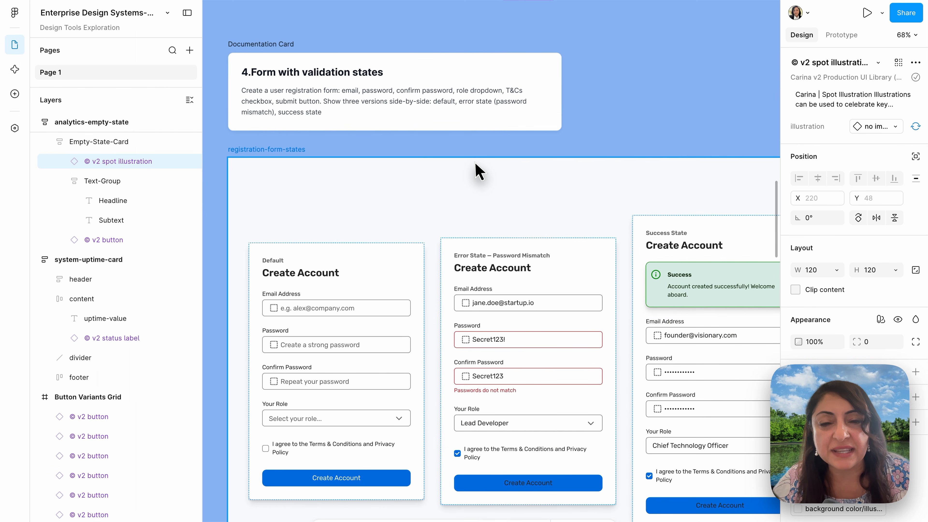
scroll(478, 168, down, 2)
scroll(478, 169, up, 3)
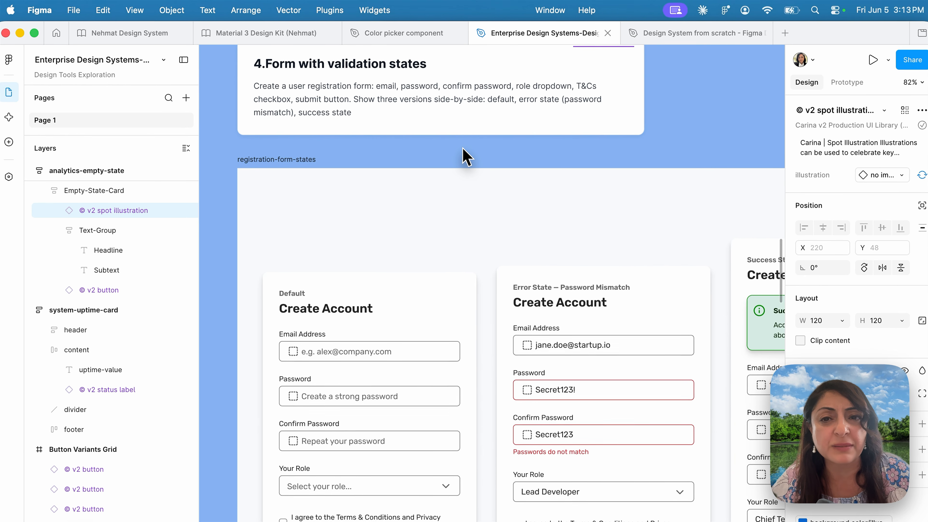
scroll(463, 151, down, 4)
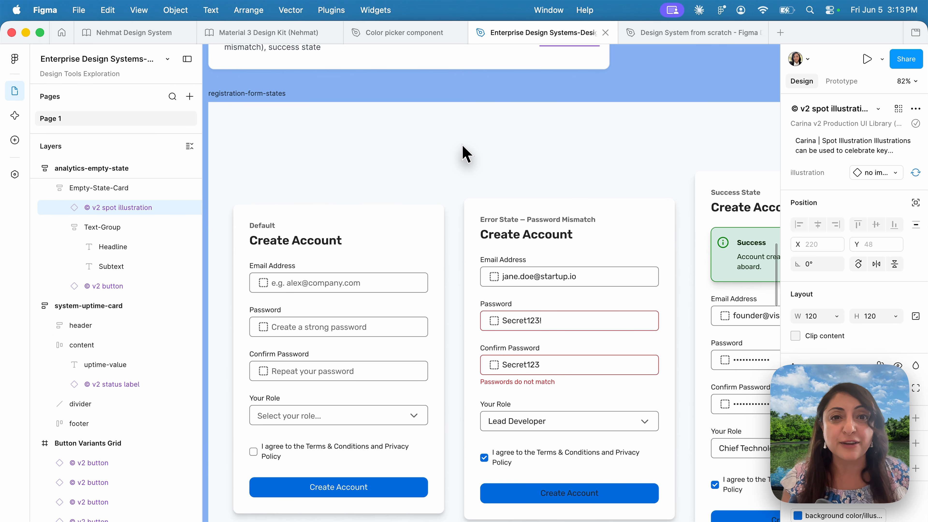
scroll(464, 150, up, 5)
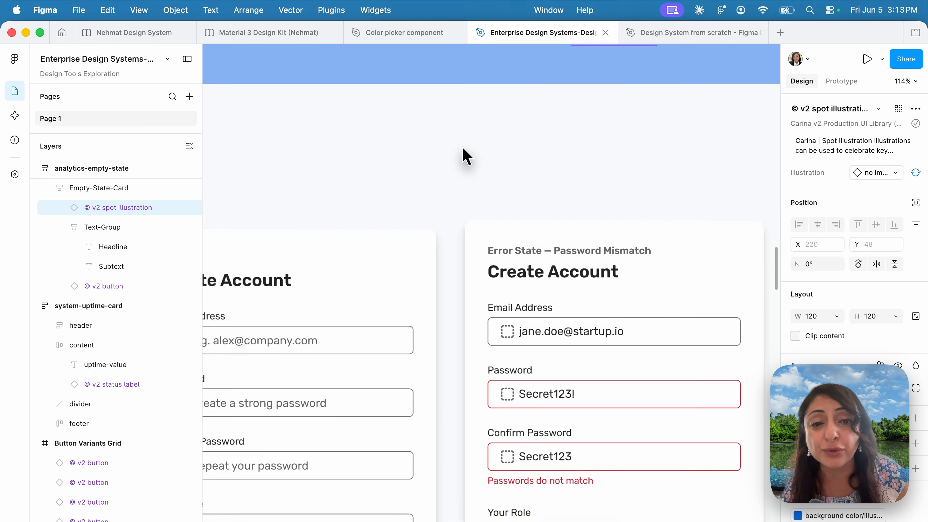
scroll(463, 154, down, 8)
scroll(463, 154, down, 3)
scroll(464, 161, down, 5)
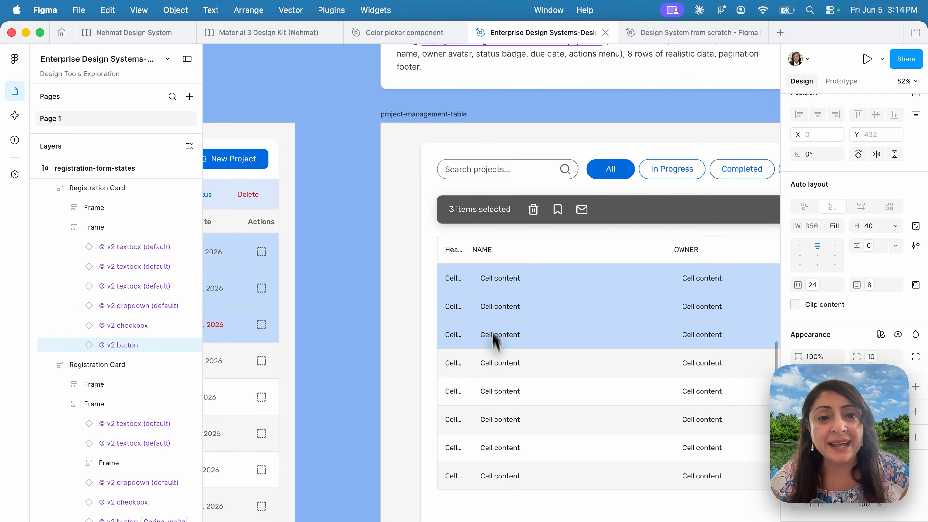
scroll(495, 338, up, 5)
scroll(495, 338, right, 3)
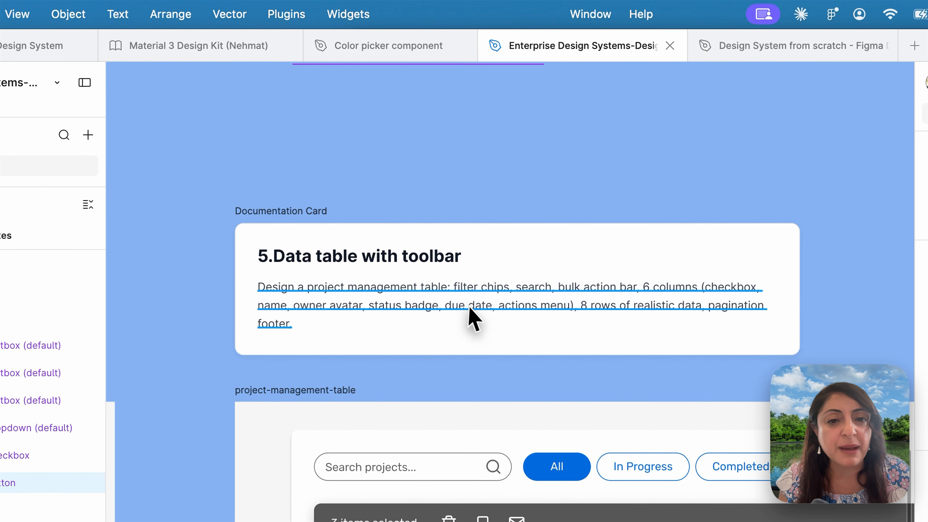
- Read the data table with toolbar prompt and examine the filter chips, bulk action bar and rows of the project-management-table
scroll(518, 384, up, 2)
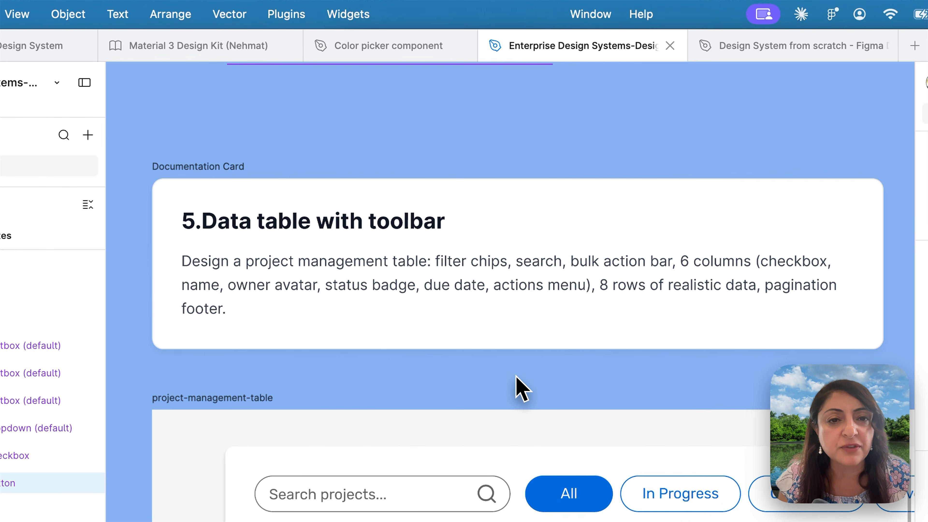
scroll(521, 389, down, 1)
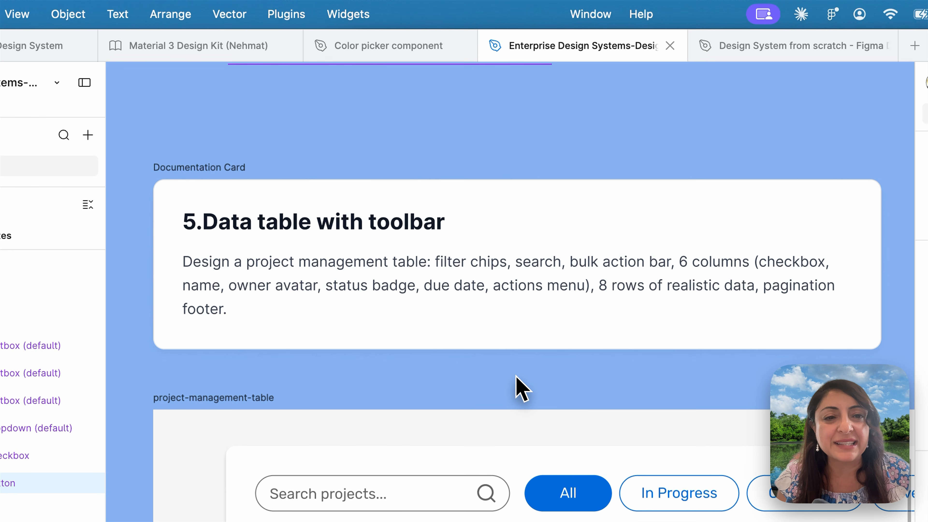
scroll(517, 390, down, 6)
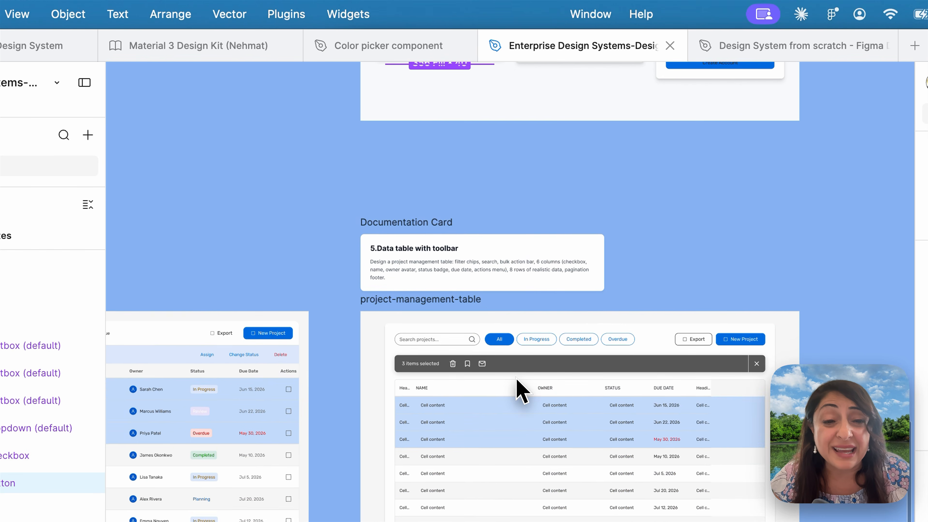
scroll(518, 388, up, 5)
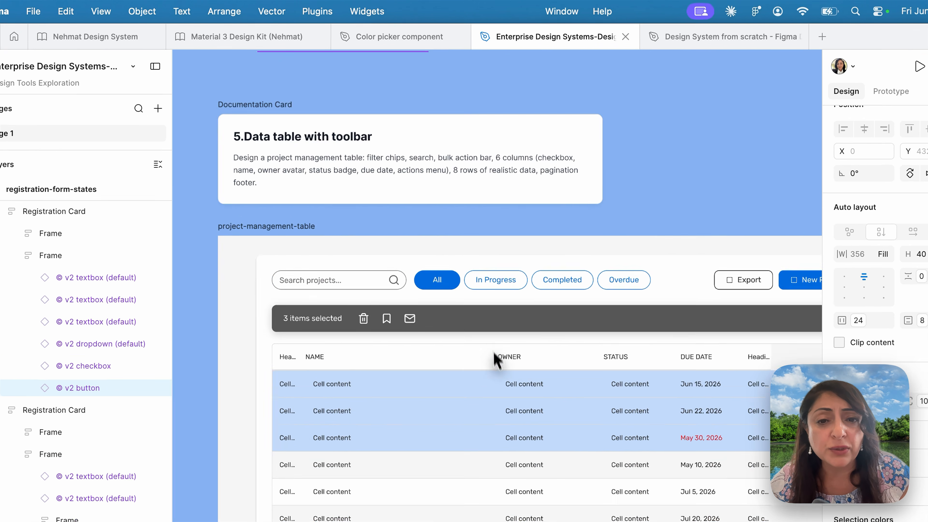
scroll(476, 405, up, 4)
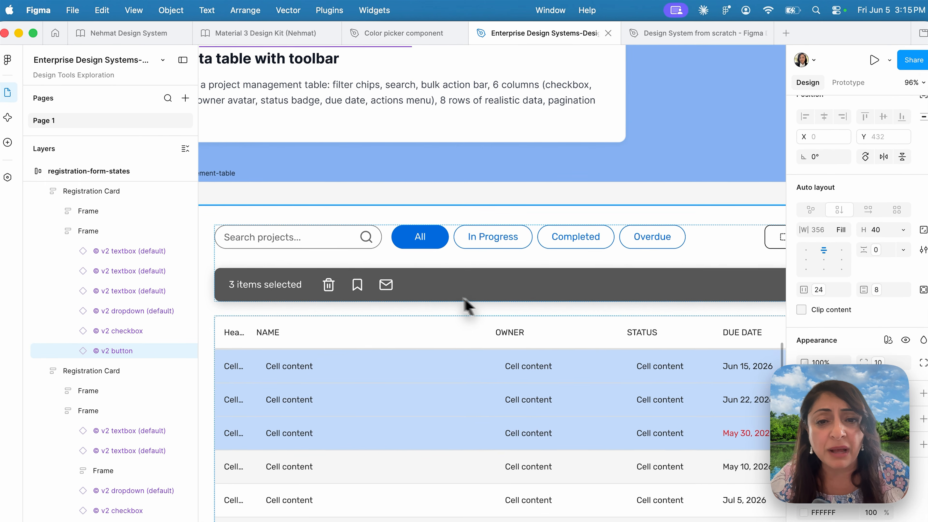
- Compare the generated project-management-table with its neighbouring version and the separate Project Management Table design
scroll(482, 297, down, 6)
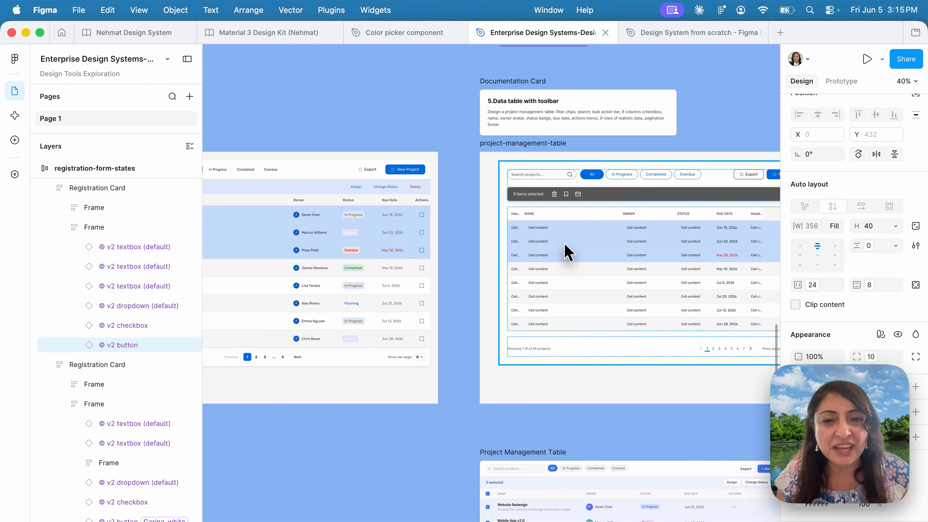
scroll(564, 244, up, 2)
scroll(573, 247, down, 1)
scroll(574, 248, left, 8)
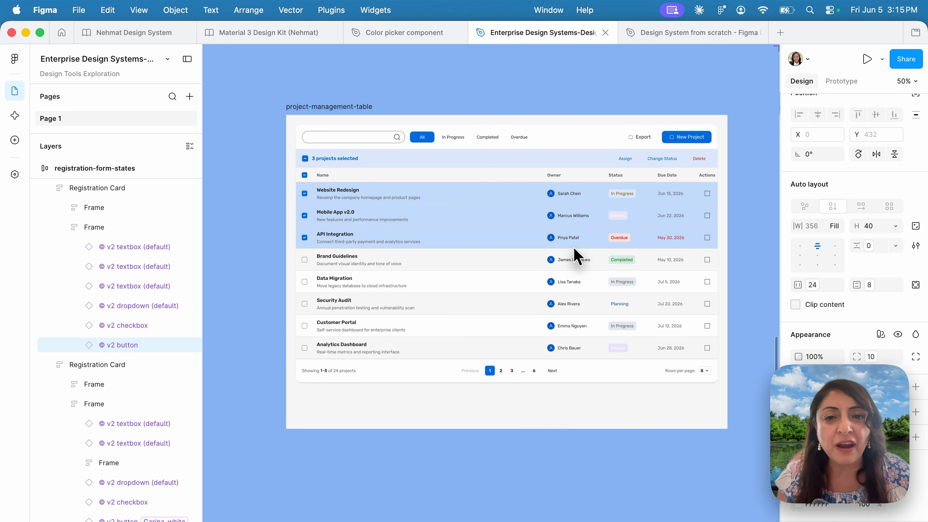
scroll(420, 263, up, 2)
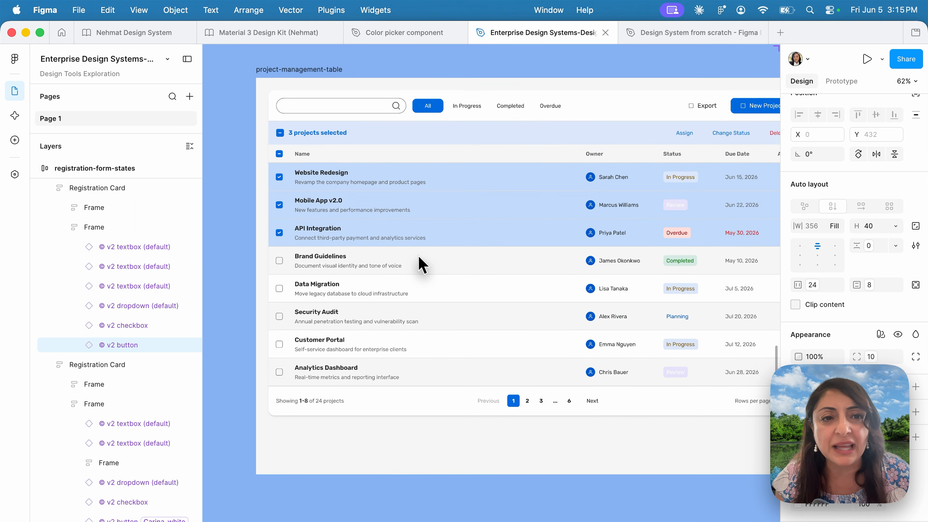
scroll(418, 256, up, 1)
scroll(418, 256, right, 10)
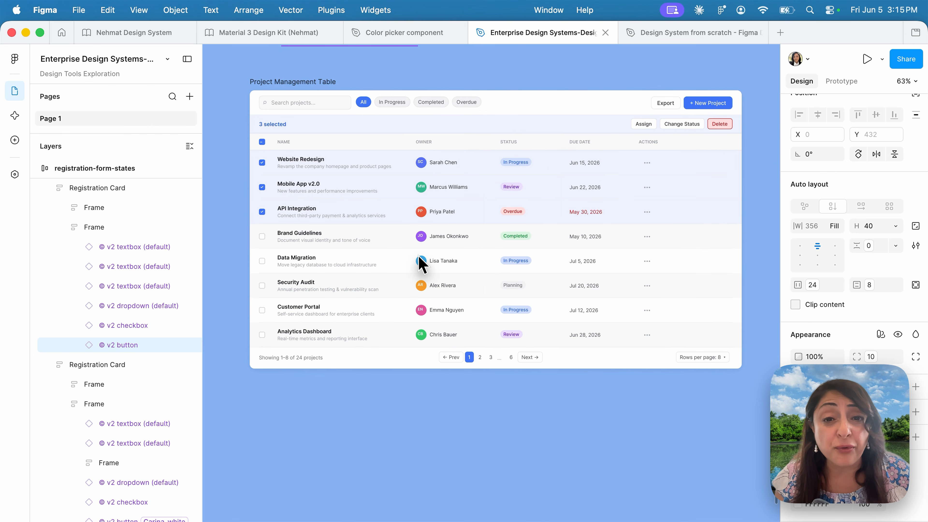
scroll(420, 263, down, 2)
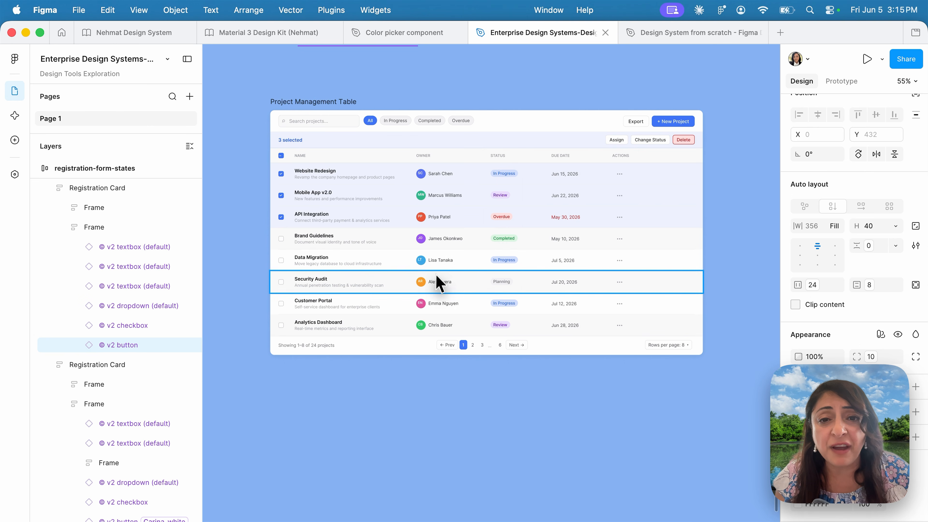
scroll(444, 406, up, 3)
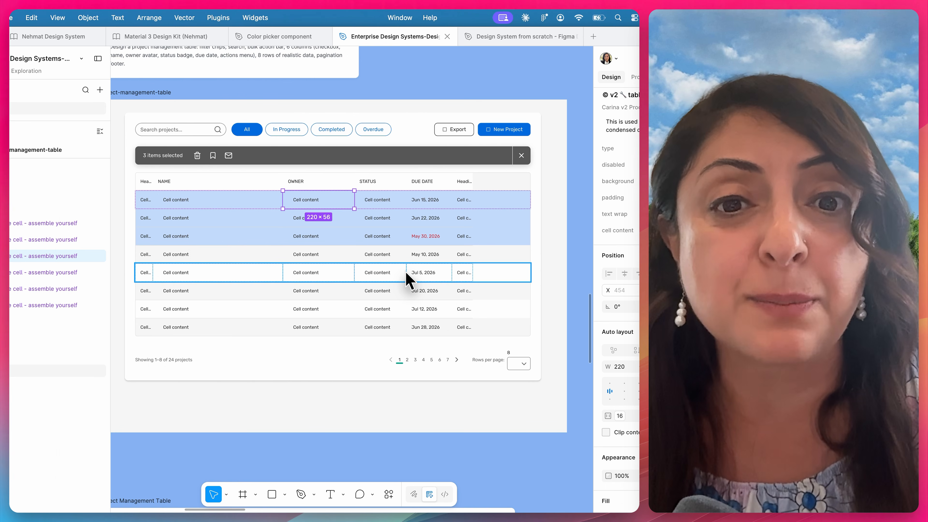
- Review the cell contents, pagination footer and overall layout of the project-management-table beneath the data table prompt
scroll(409, 280, up, 5)
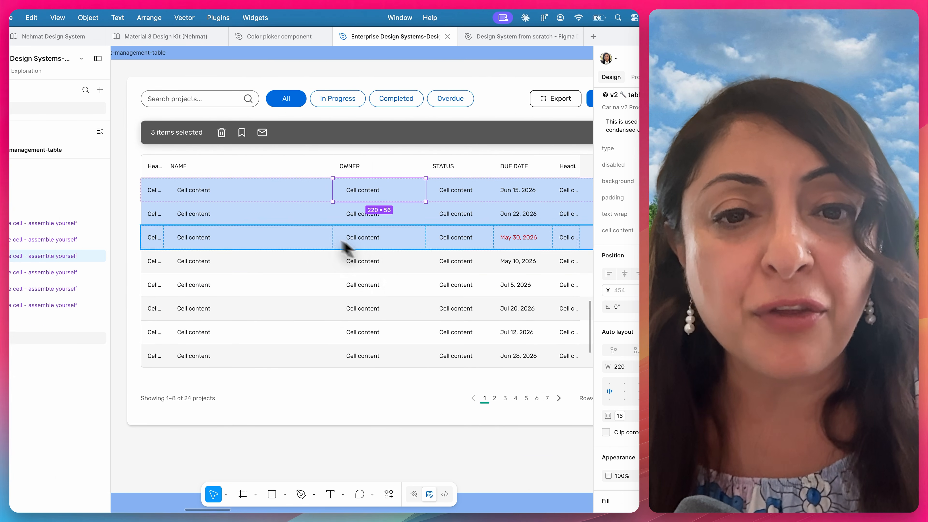
scroll(369, 414, down, 5)
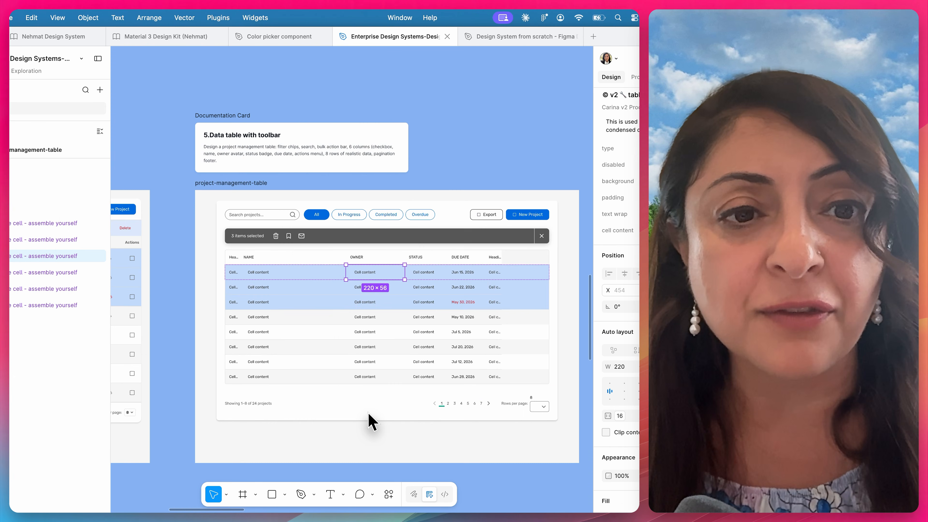
scroll(368, 413, down, 5)
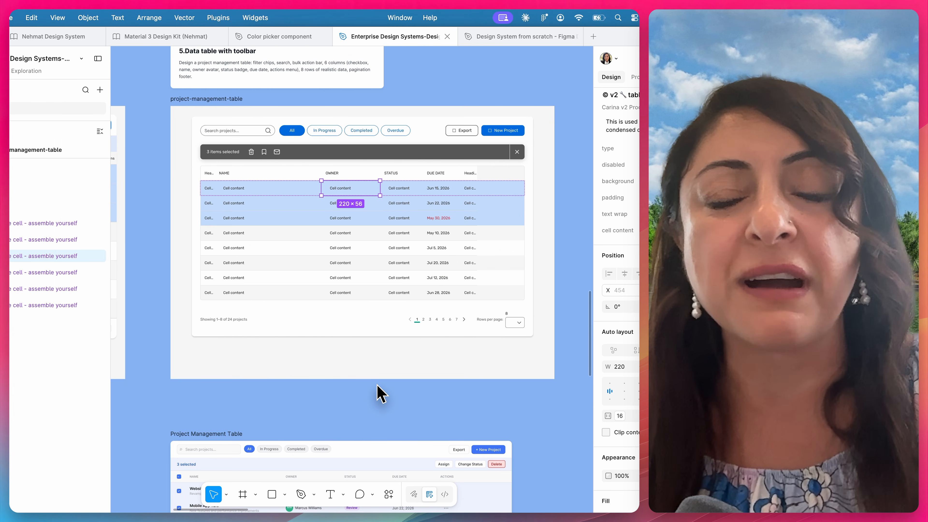
- Go to the full screen tests and read the dashboard composition prompt above the admin-dashboard frame
scroll(380, 393, down, 3)
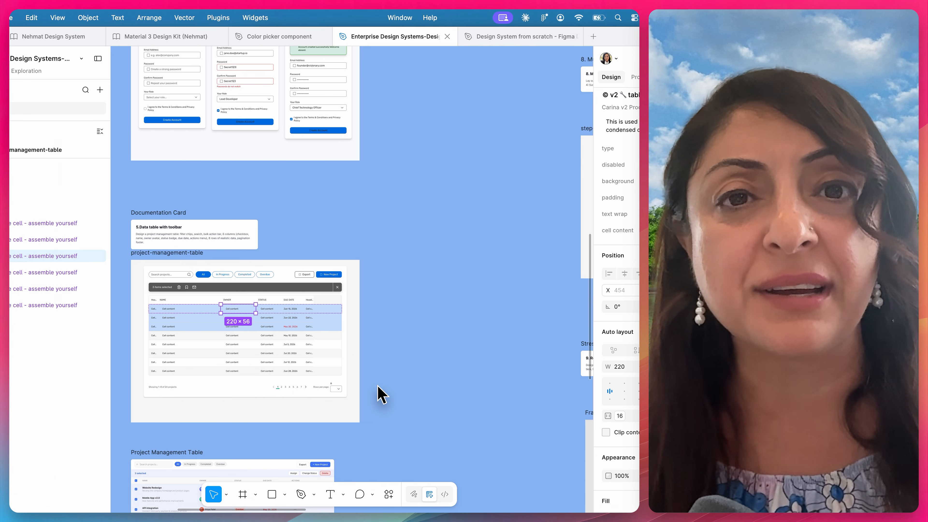
scroll(378, 386, right, 3)
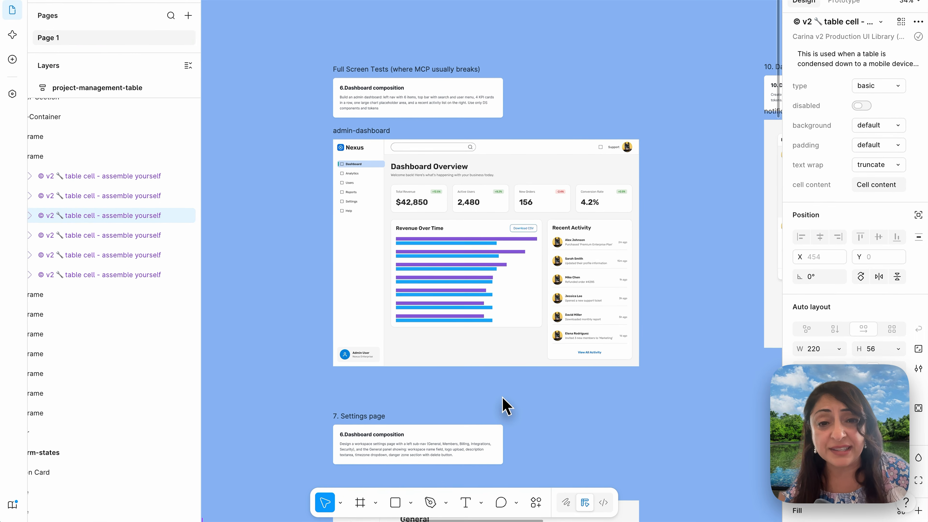
scroll(502, 396, up, 3)
scroll(506, 404, up, 5)
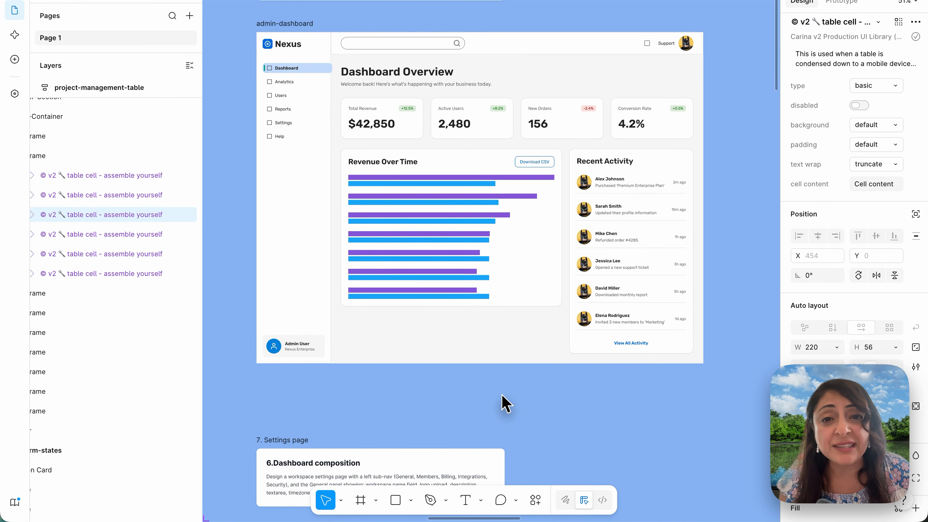
scroll(508, 400, up, 5)
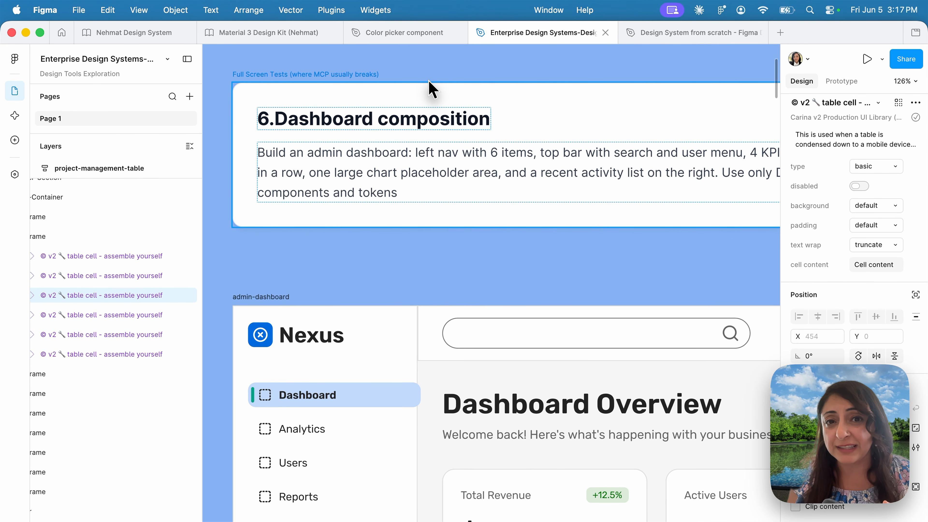
scroll(432, 90, down, 3)
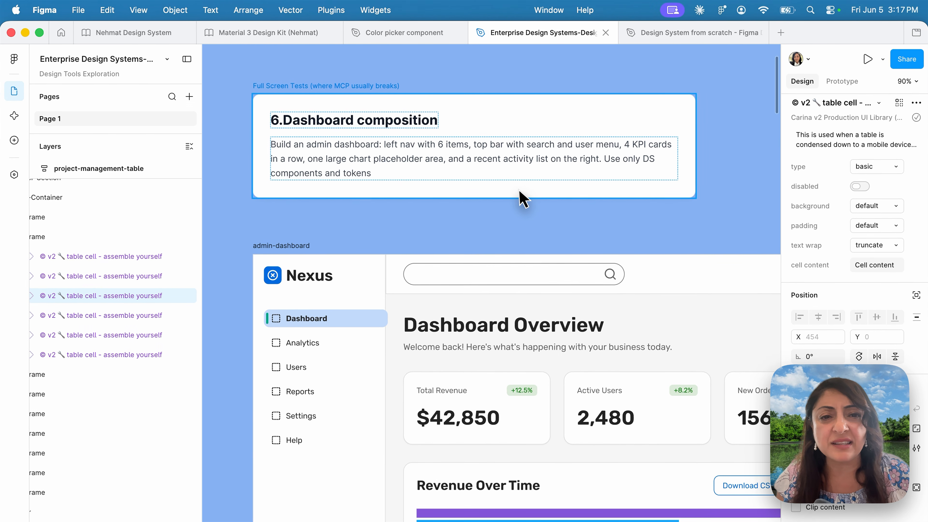
scroll(519, 190, up, 3)
scroll(519, 190, down, 2)
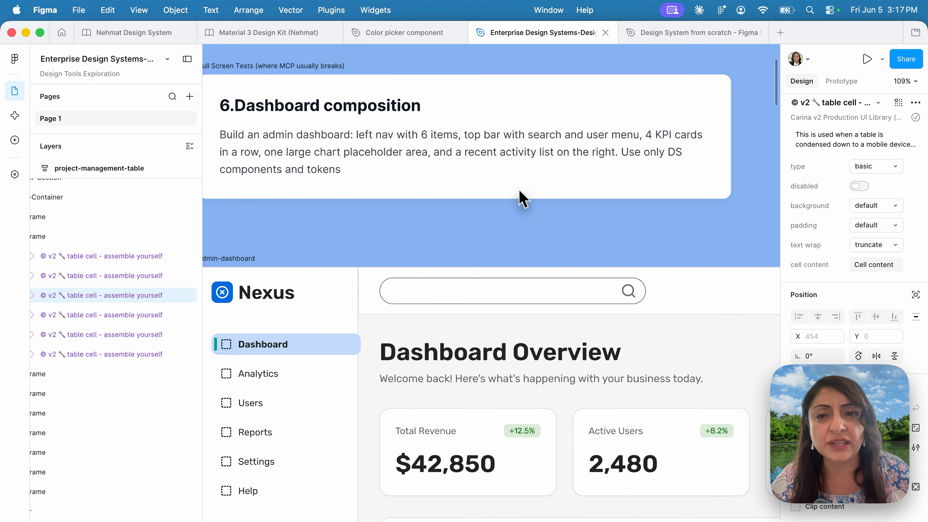
scroll(397, 179, left, 2)
scroll(396, 180, up, 1)
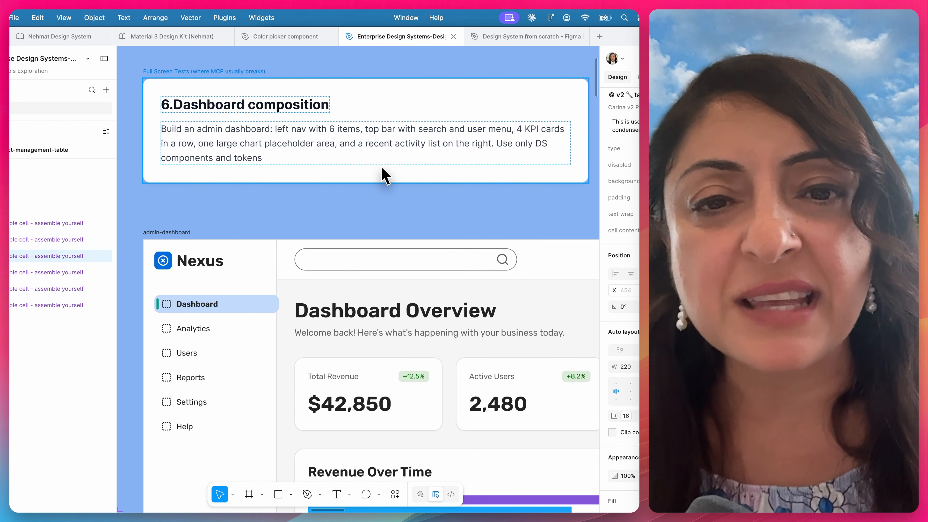
scroll(382, 169, up, 2)
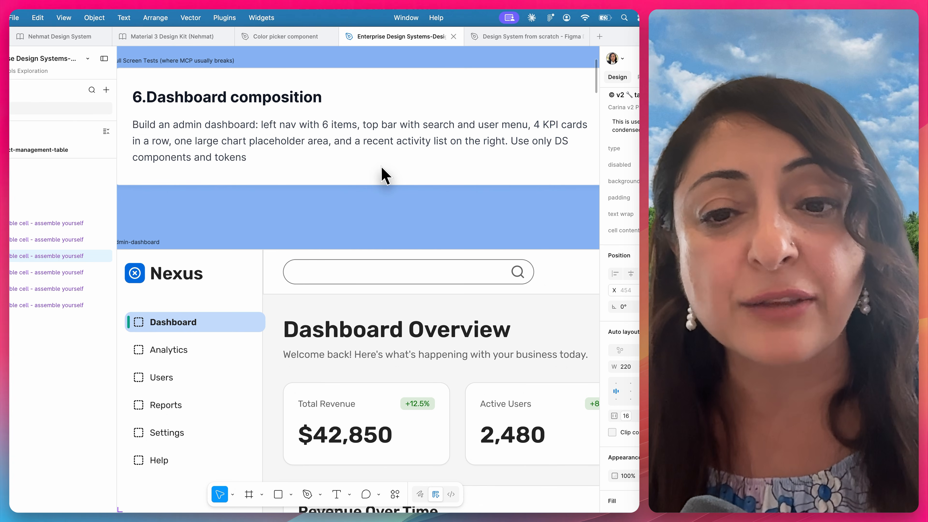
- Check the admin-dashboard's side navigation, search bar, KPI cards and revenue chart against the dashboard composition prompt
scroll(381, 167, down, 5)
scroll(381, 167, down, 2)
scroll(381, 168, right, 2)
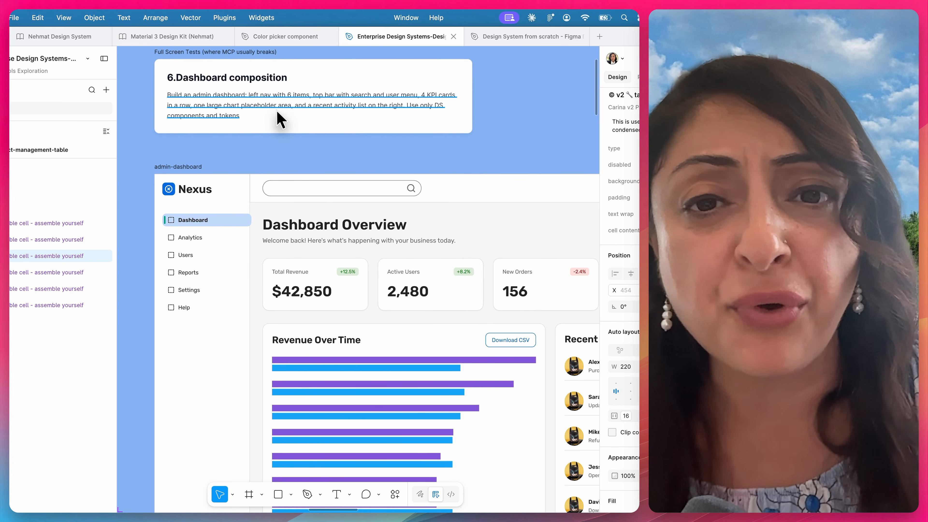
scroll(290, 115, up, 4)
scroll(291, 114, left, 2)
scroll(292, 111, up, 3)
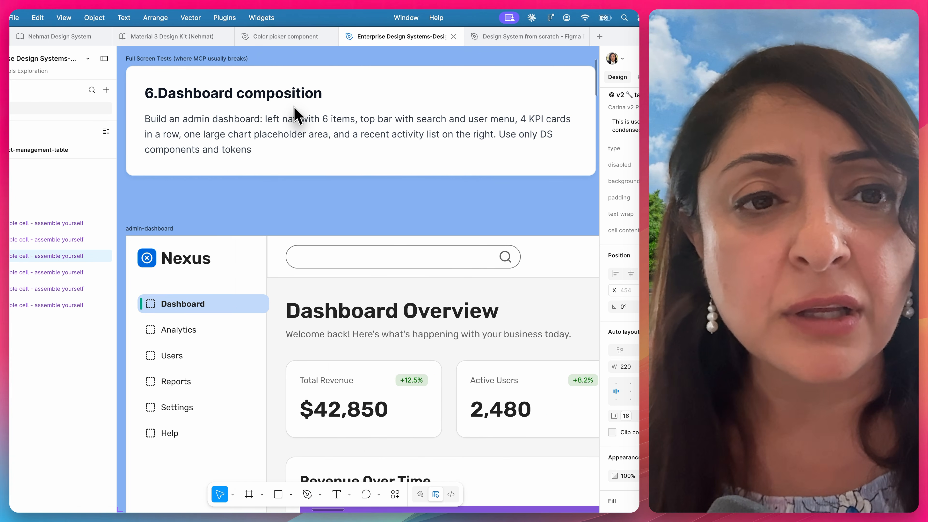
scroll(294, 114, down, 5)
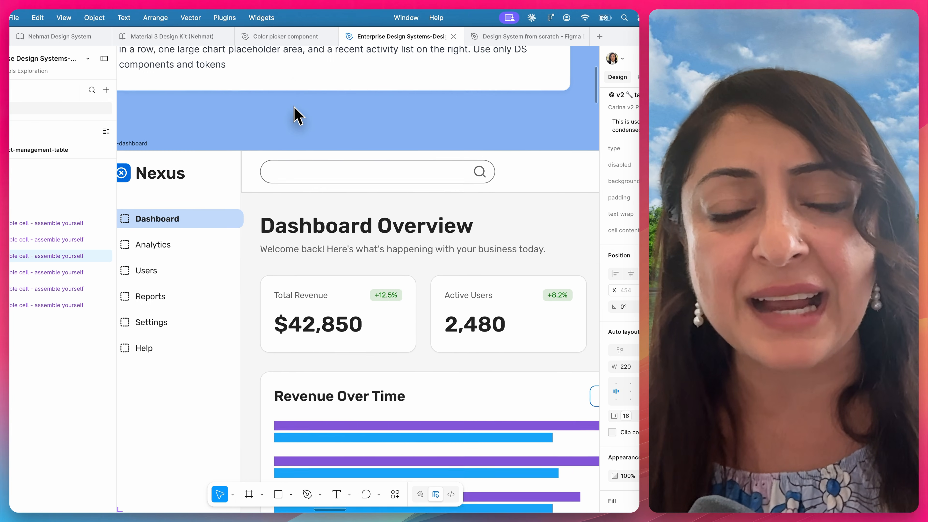
- Inspect the Total Revenue card in the admin-dashboard and the layers inside its StatCard frame
scroll(294, 115, down, 3)
scroll(296, 115, up, 1)
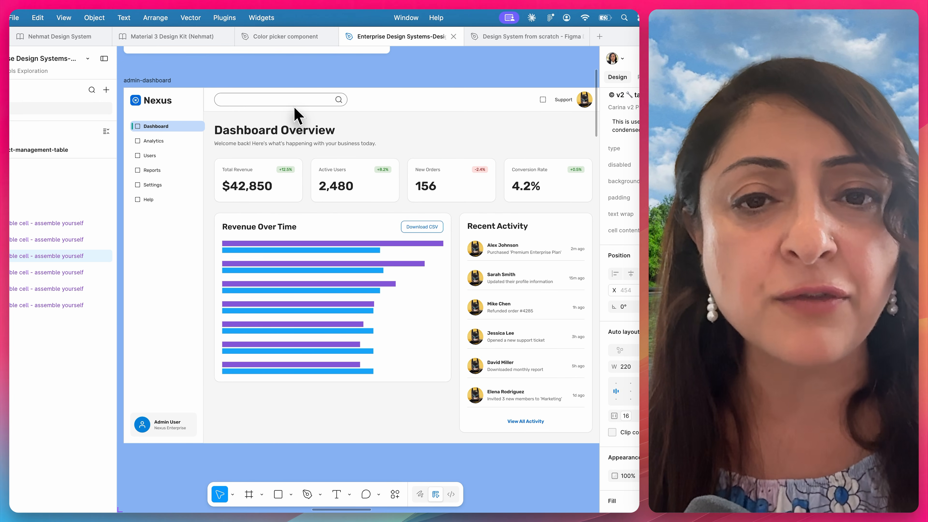
click(281, 192)
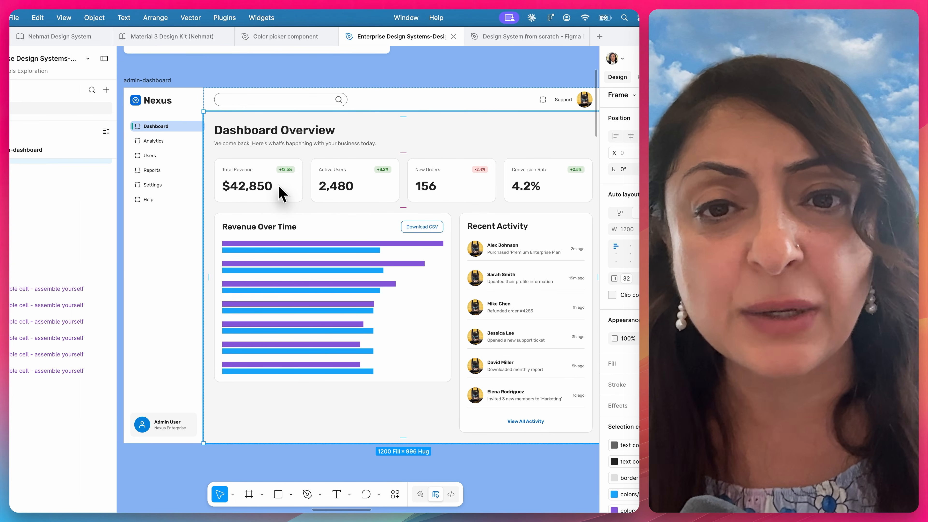
click(281, 192)
click(281, 192)
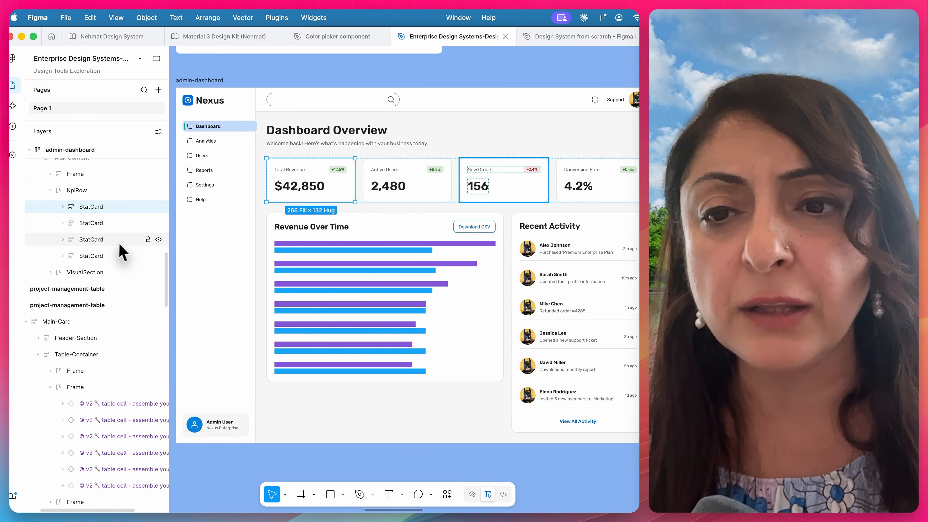
click(63, 206)
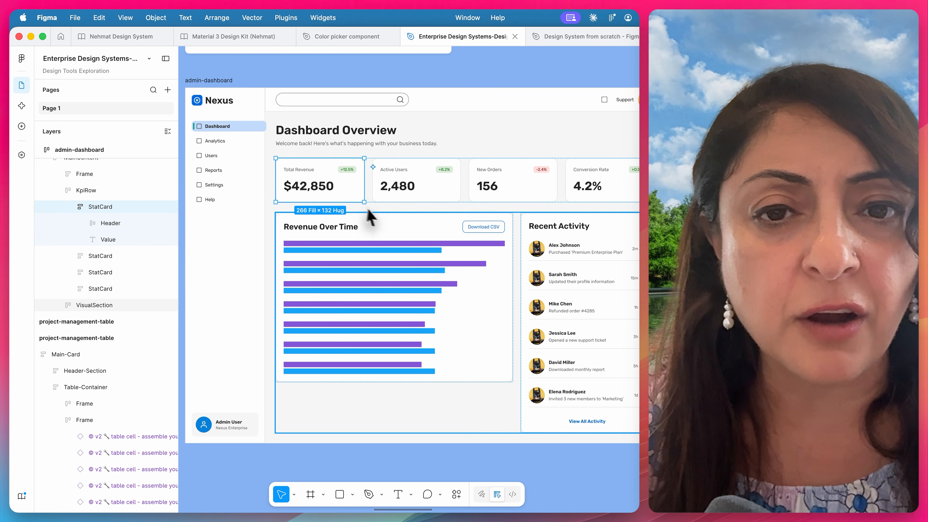
- Inspect the typography style and fill variable of the Total Revenue card's Value text
scroll(369, 211, down, 3)
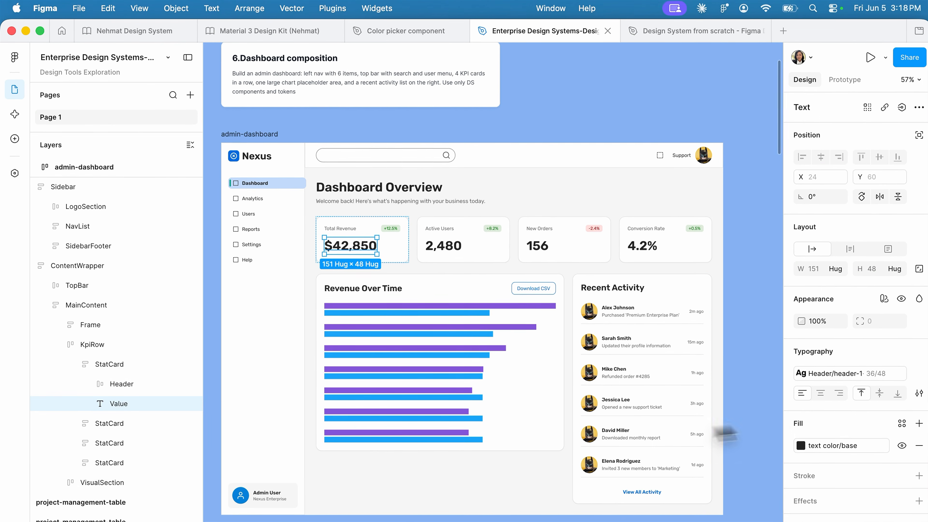
scroll(550, 432, up, 5)
scroll(548, 430, up, 3)
scroll(548, 430, left, 5)
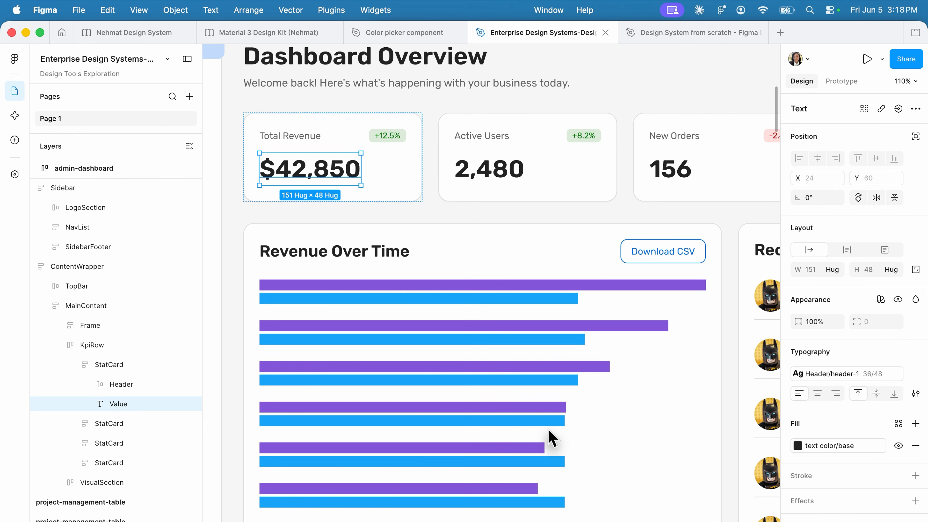
scroll(548, 429, right, 1)
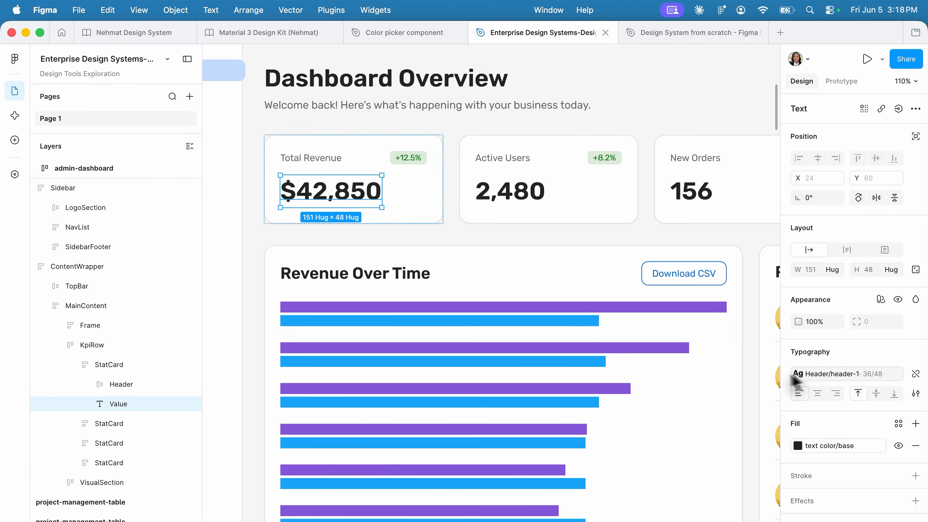
- Inspect the library component and properties of the Download CSV button in the Revenue Over Time chart card
scroll(647, 380, down, 5)
scroll(646, 375, right, 3)
click(541, 234)
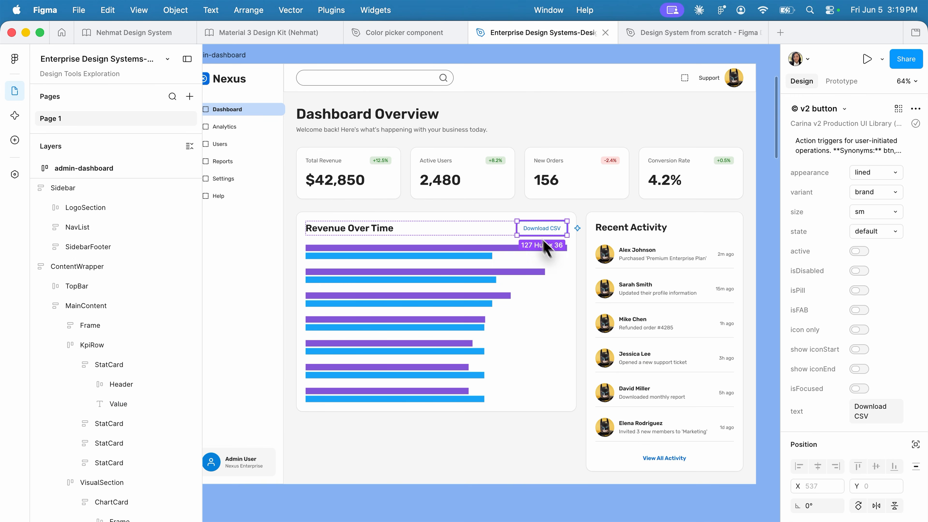
scroll(540, 234, up, 3)
scroll(537, 234, up, 3)
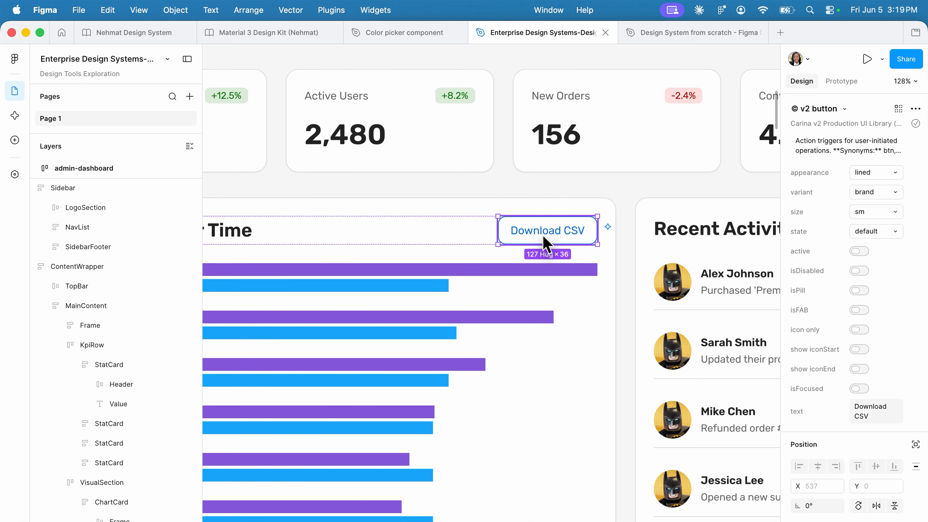
scroll(543, 235, down, 5)
scroll(323, 409, up, 3)
scroll(326, 409, up, 1)
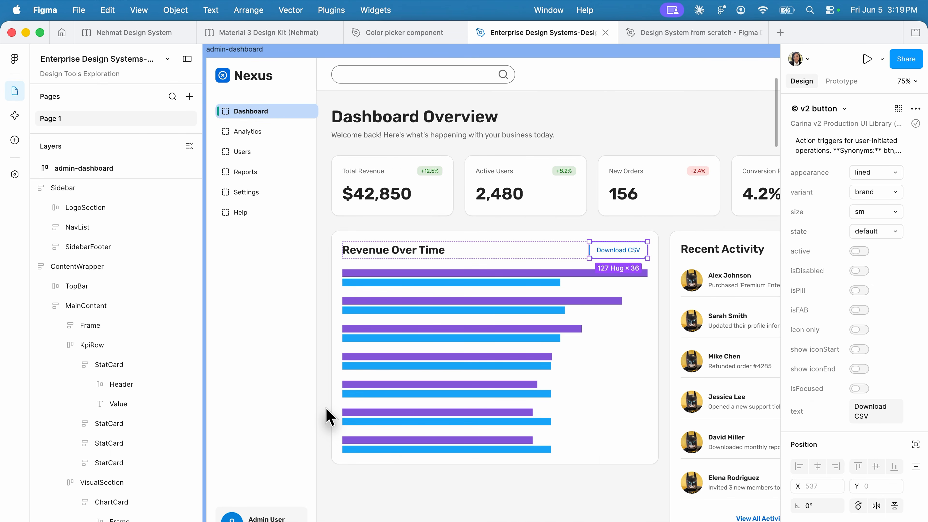
scroll(327, 416, up, 2)
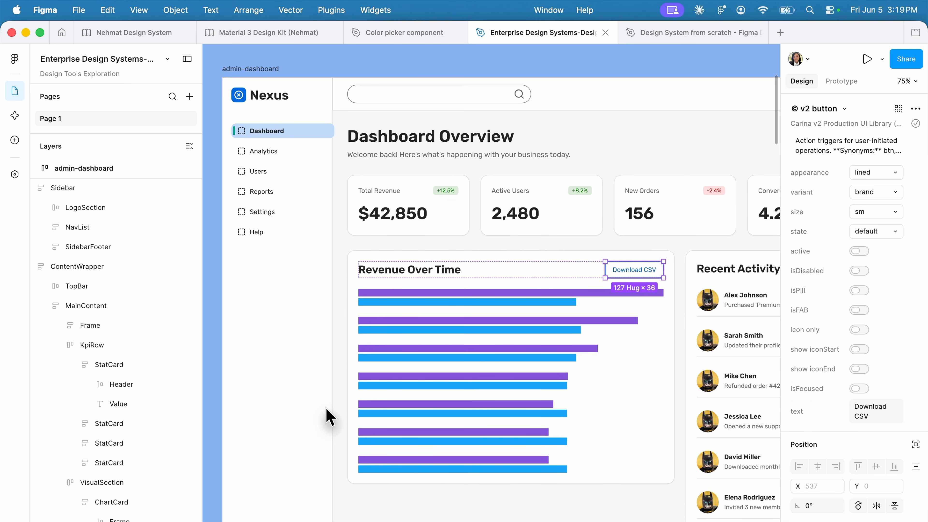
- Go to the workspace-settings frame and compare its layout with the settings page prompt above it
scroll(326, 417, down, 3)
scroll(326, 417, down, 14)
scroll(326, 417, up, 3)
scroll(326, 418, up, 3)
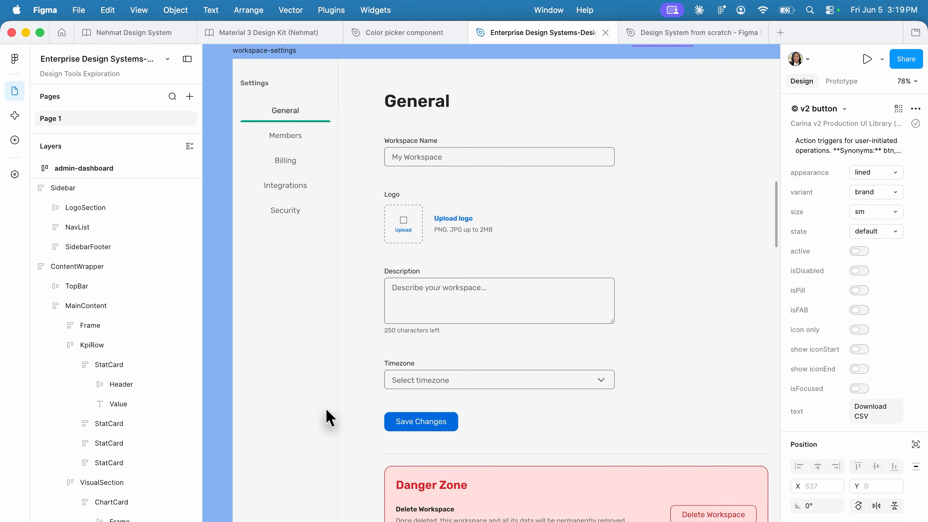
scroll(326, 409, down, 3)
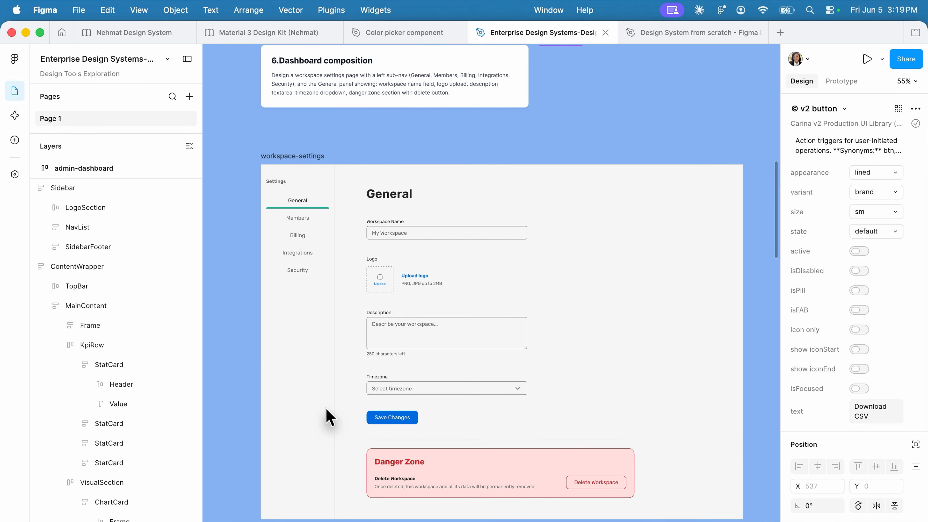
click(326, 409)
scroll(460, 226, up, 5)
scroll(460, 227, down, 2)
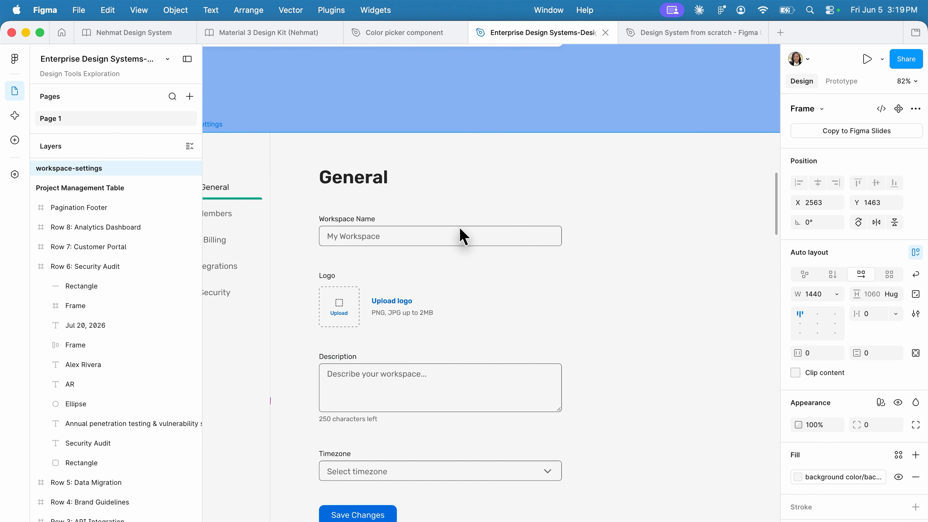
- Inspect the Workspace Name field's component layers and the Danger Zone box's fill, stroke and selection colors in workspace-settings
super+click(460, 227)
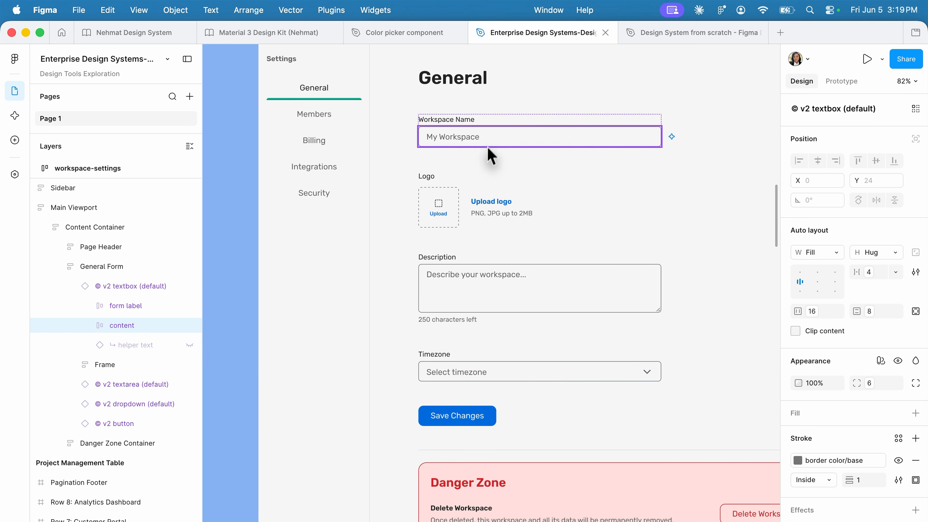
scroll(570, 215, down, 3)
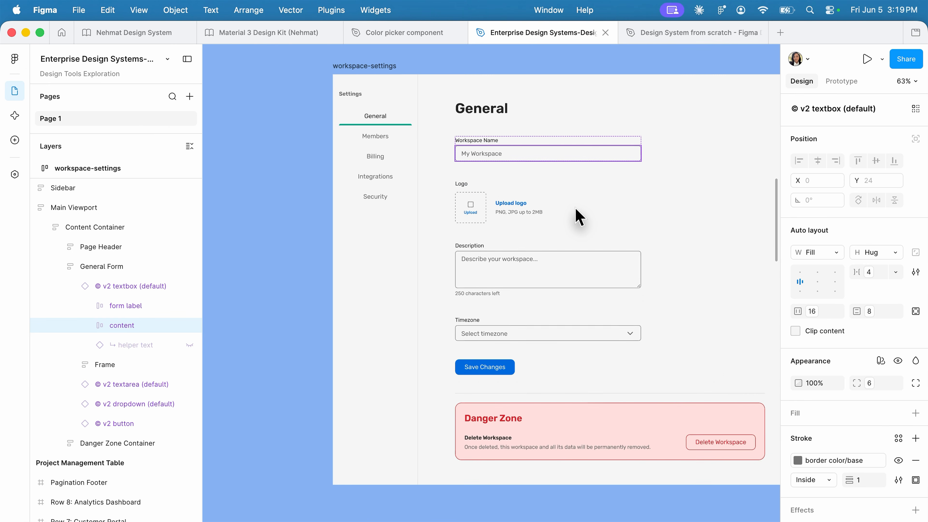
scroll(568, 220, down, 5)
click(467, 326)
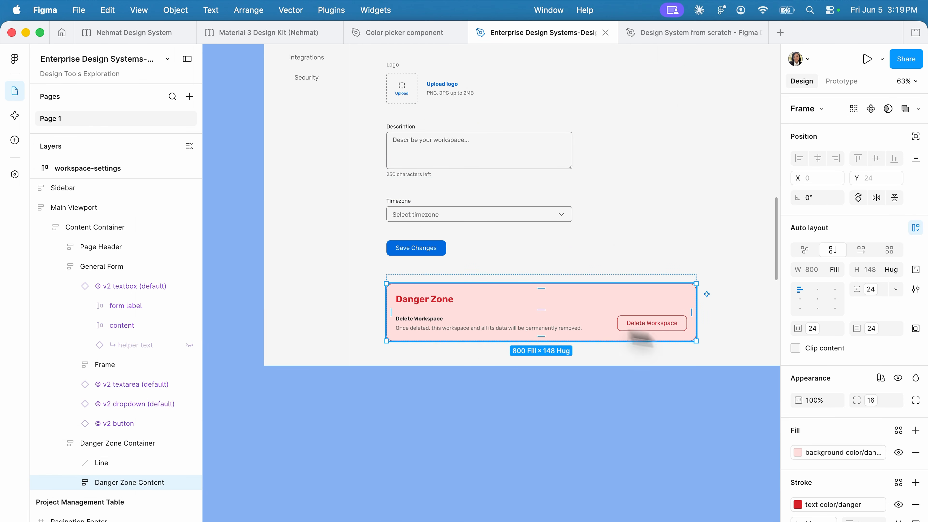
scroll(807, 332, down, 5)
scroll(649, 445, down, 5)
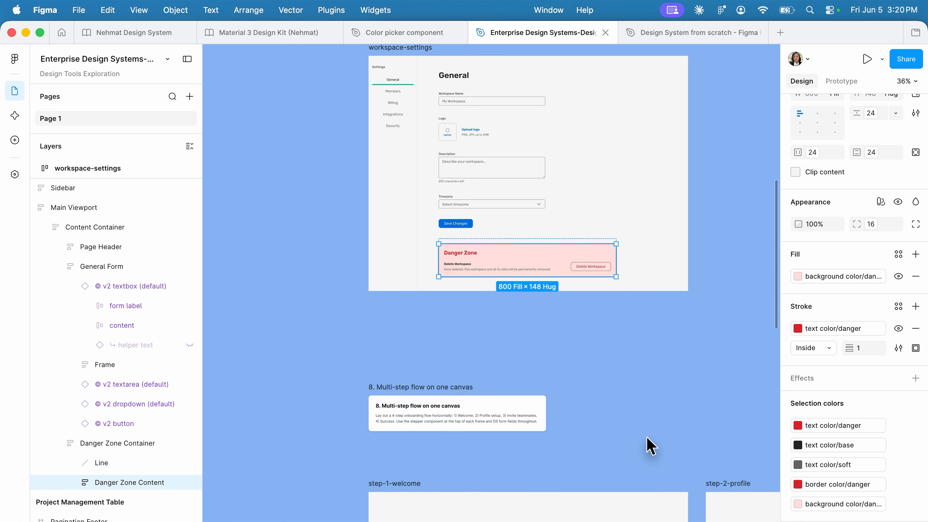
- Go to test 8, Multi-step flow on one canvas, and read its onboarding flow prompt
scroll(648, 449, down, 3)
scroll(642, 452, up, 5)
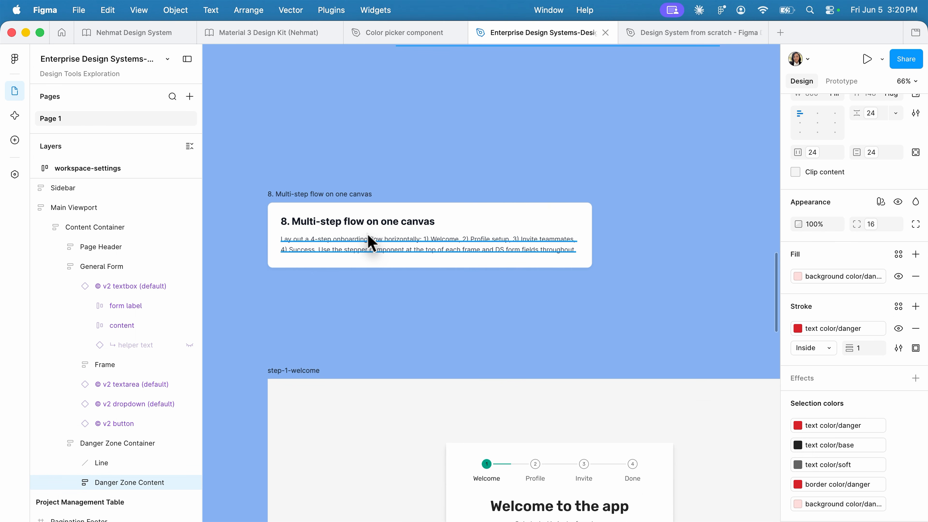
scroll(376, 335, down, 3)
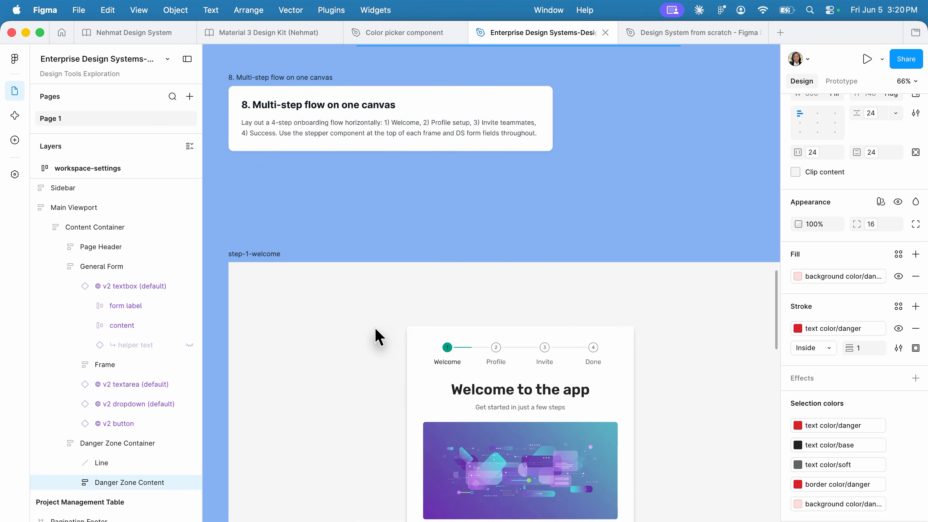
scroll(375, 334, up, 5)
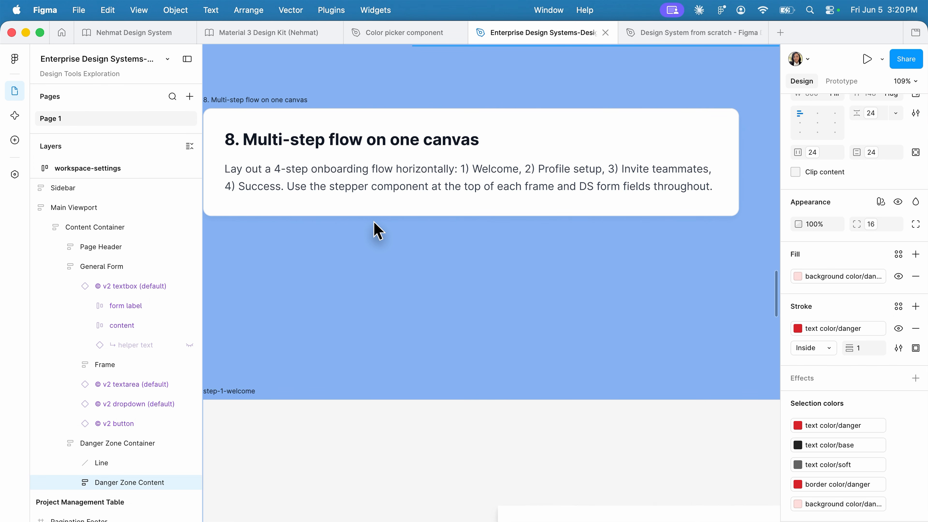
scroll(377, 230, down, 1)
click(487, 187)
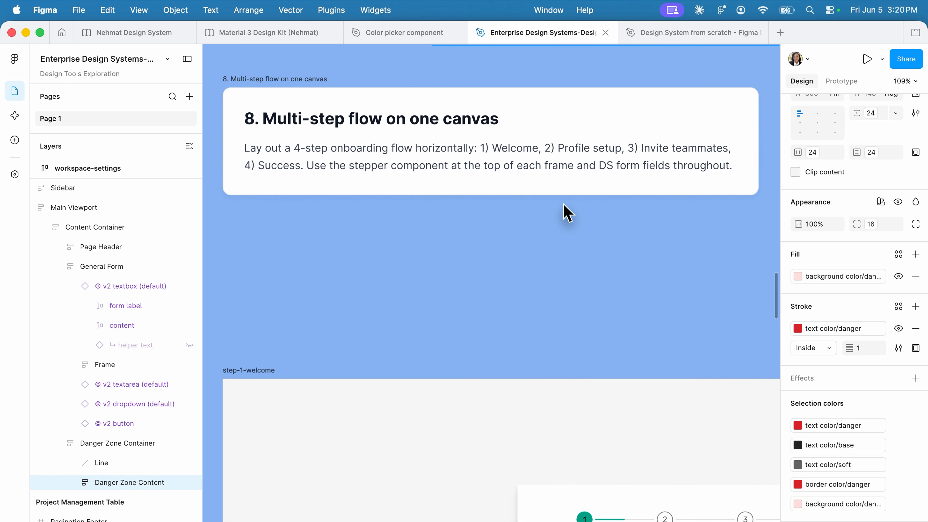
- Expand the Stepper Row in step-1-welcome and inspect the step component instances inside it
ctrl+scroll(567, 214, down, 2)
scroll(567, 214, down, 5)
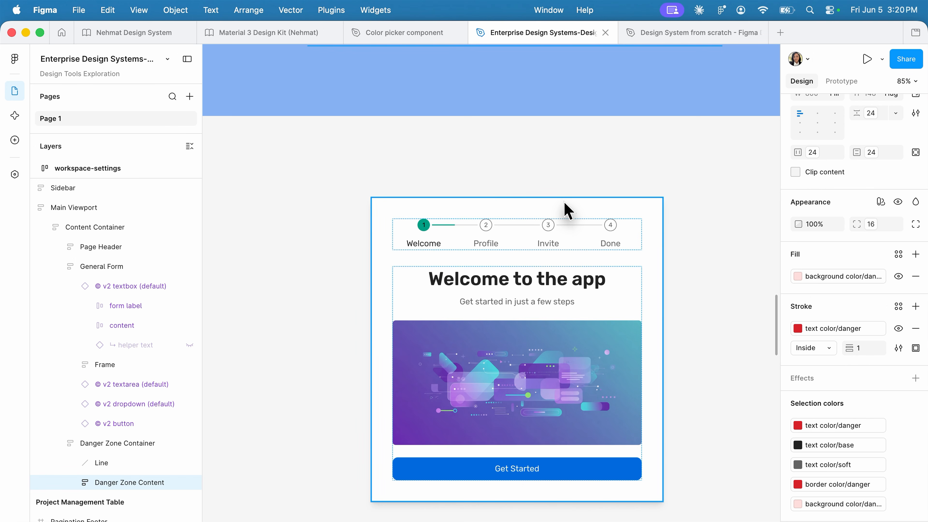
ctrl+scroll(562, 211, down, 2)
click(503, 232)
double_click(500, 234)
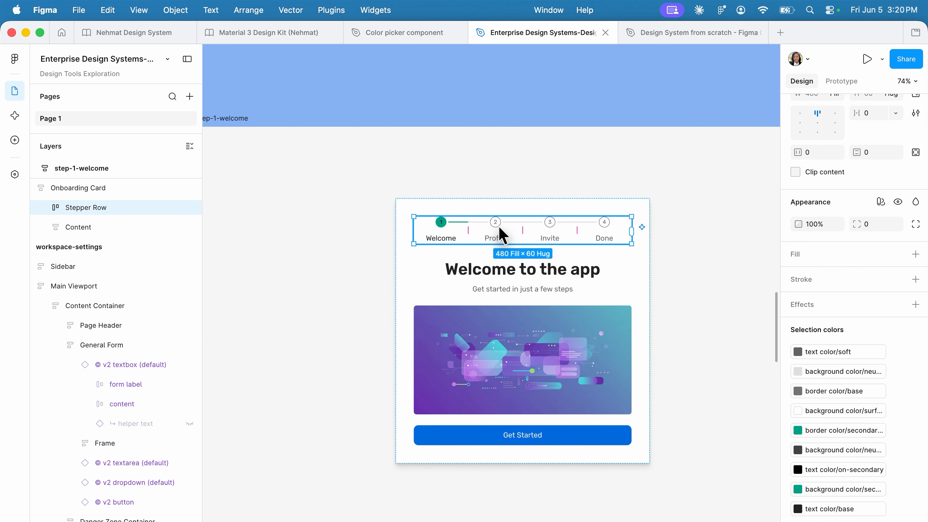
click(46, 207)
click(100, 228)
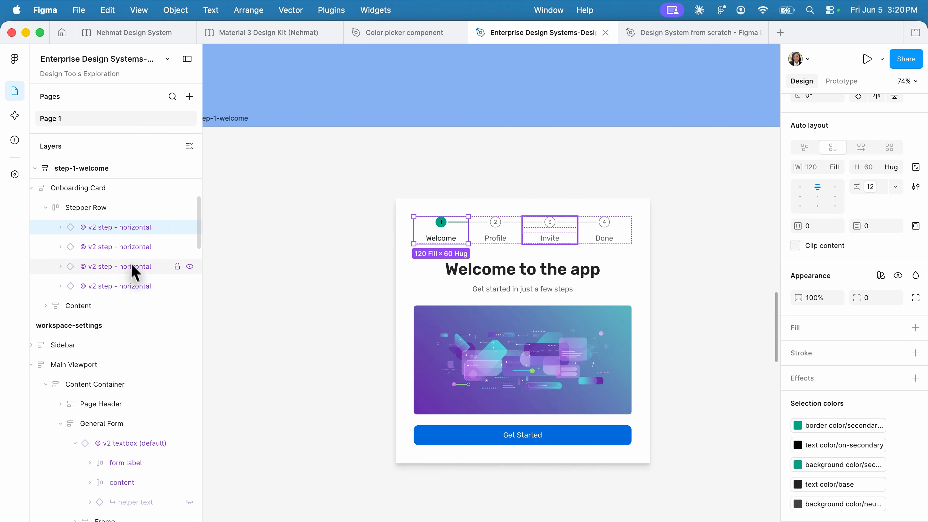
click(353, 282)
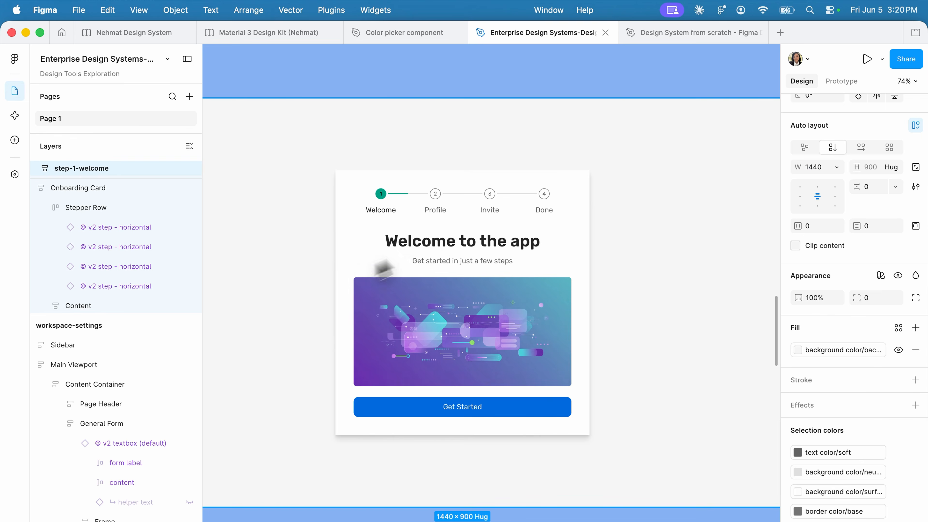
- Examine the Stepper Row's auto layout and the Welcome step instance up close on the onboarding card
ctrl+scroll(605, 166, up, 5)
scroll(606, 169, left, 2)
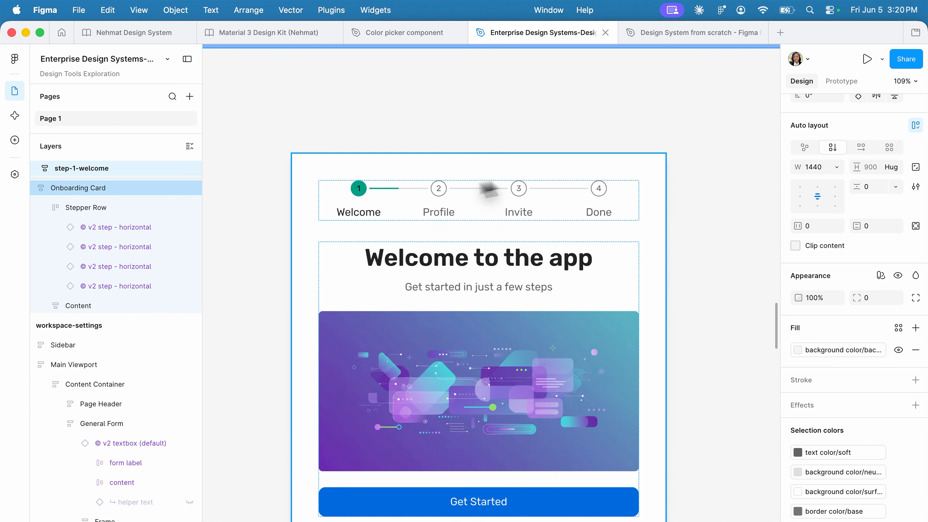
click(374, 207)
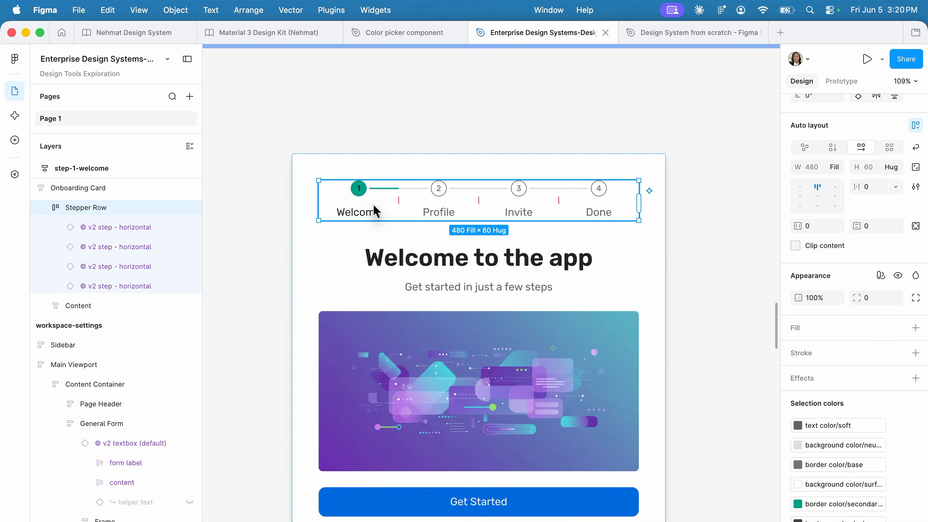
click(374, 206)
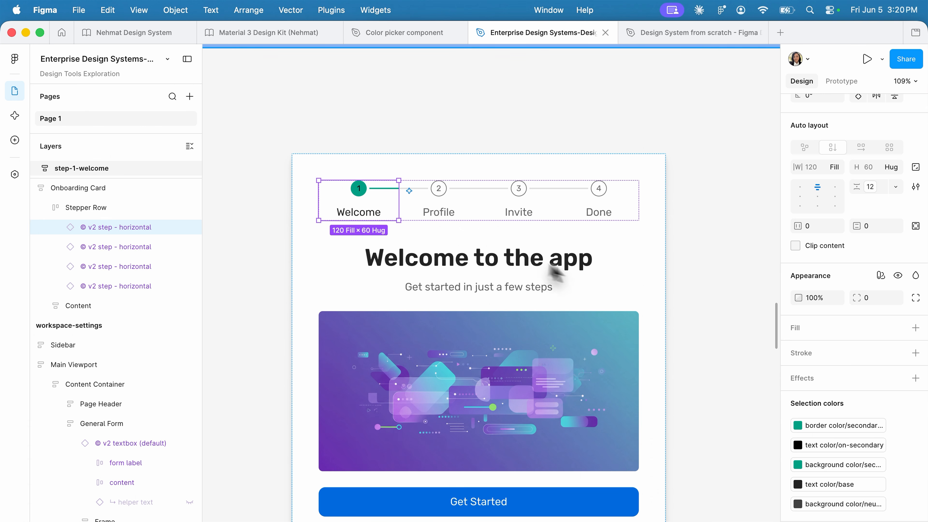
- Go to the step-2-profile frame and review its stepper state and profile form
key(n)
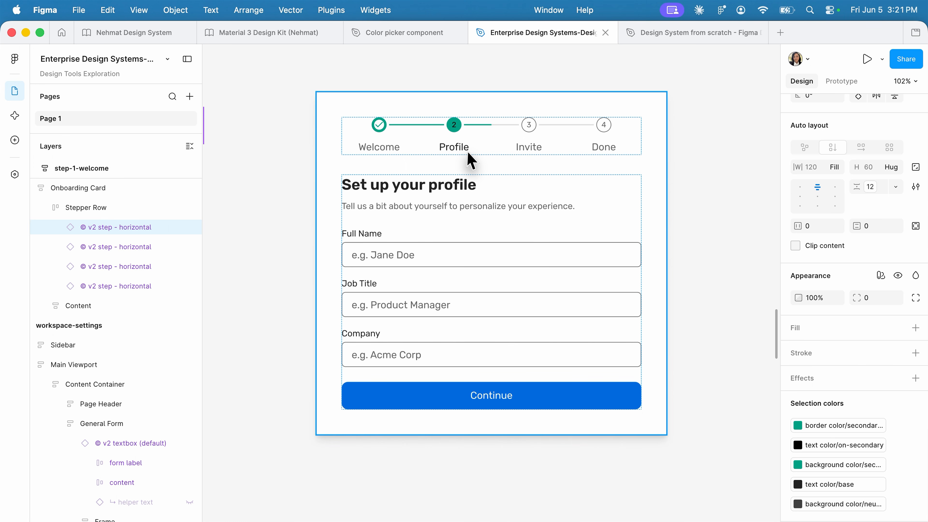
scroll(469, 153, down, 3)
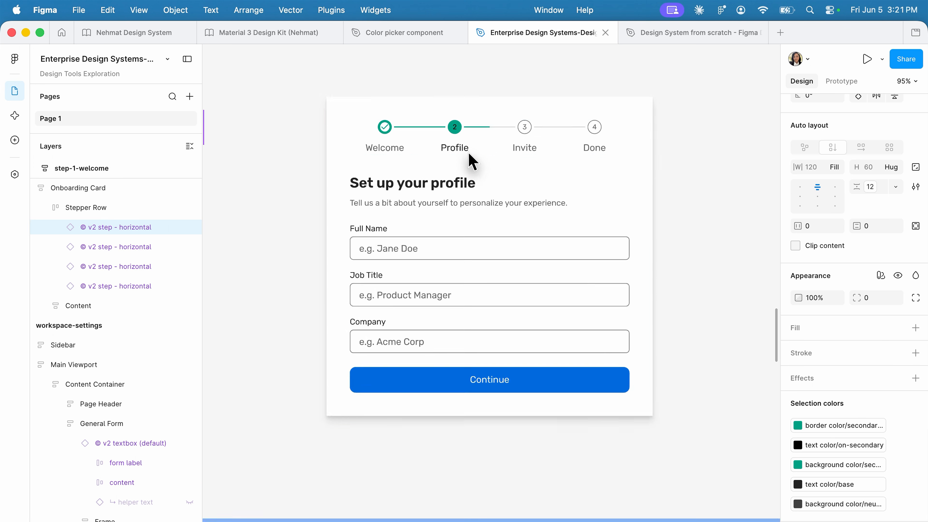
scroll(470, 161, up, 5)
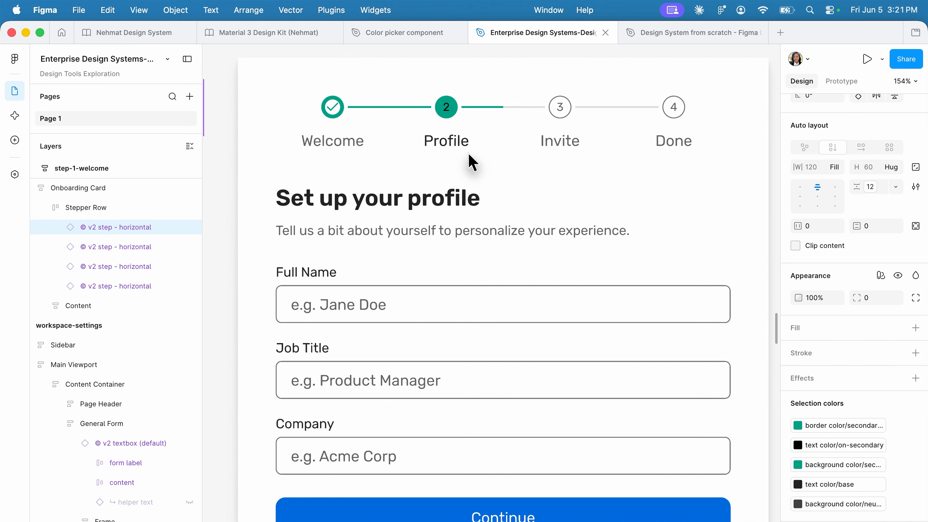
- Inspect the Full Name textbox instance and the auto layout spacing of the heading and form field frames in step-2-profile
click(424, 332)
double_click(424, 332)
click(424, 332)
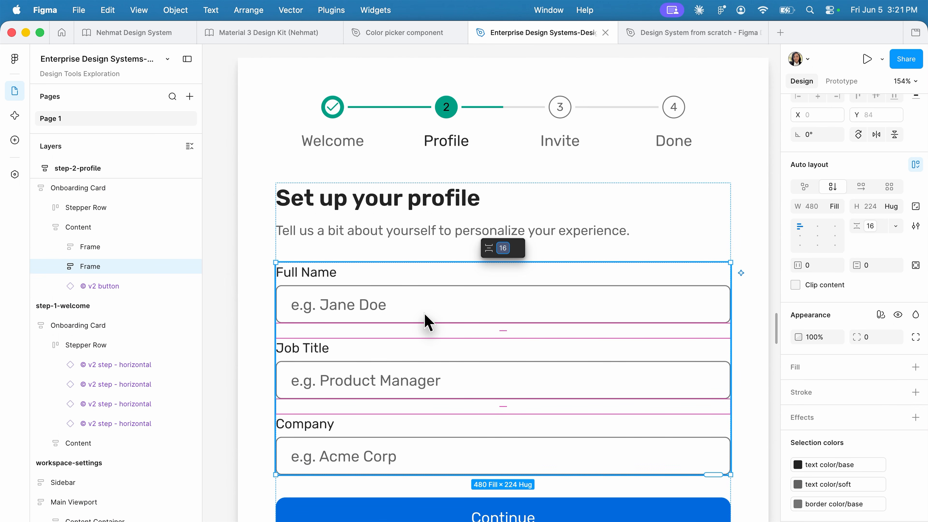
click(425, 314)
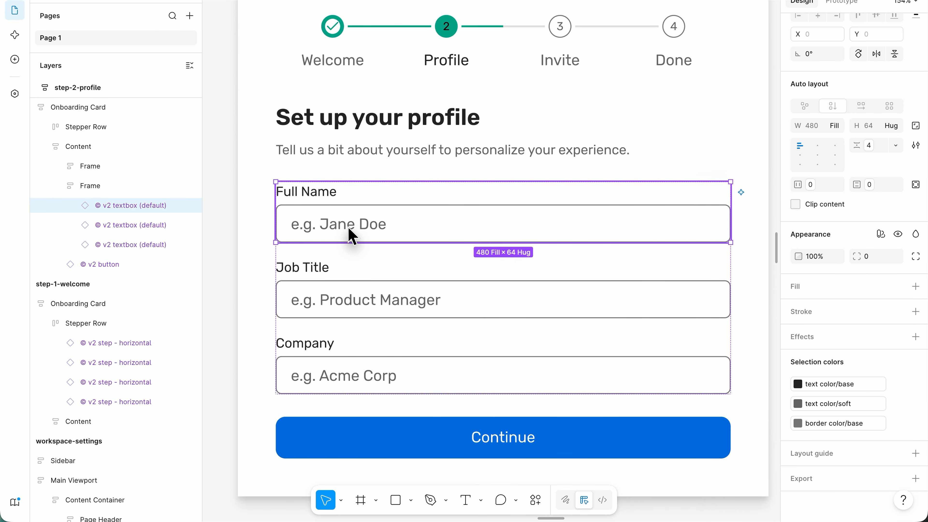
click(535, 148)
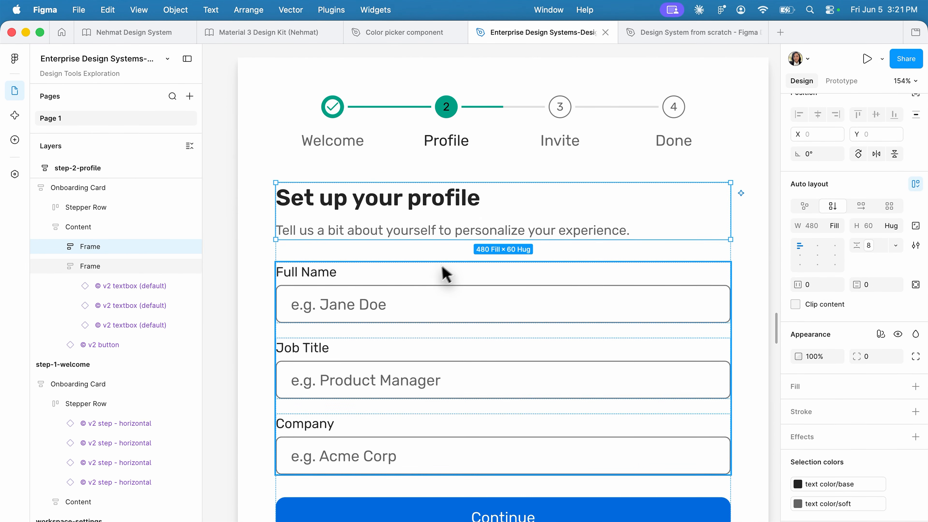
click(445, 275)
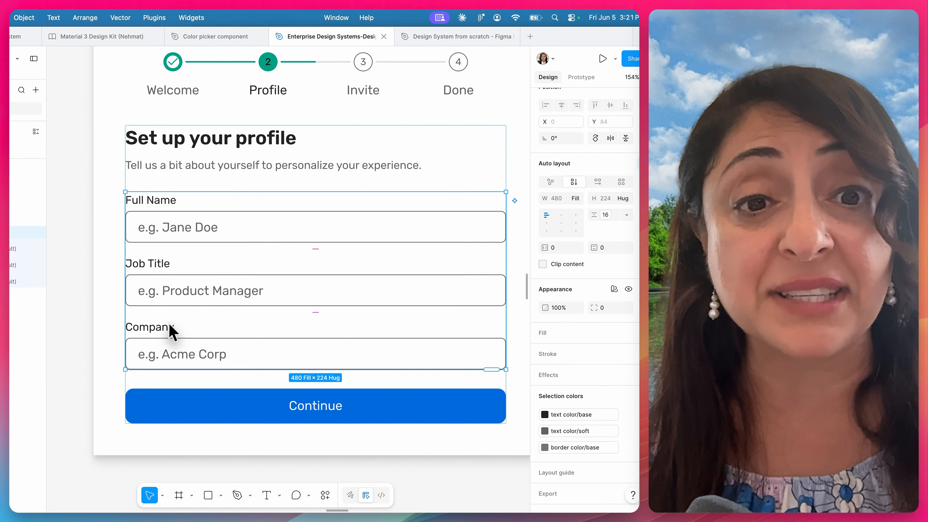
- Review the step-3-invite and step-4-success frames, checking their stepper states, content and buttons
scroll(169, 325, down, 10)
scroll(169, 324, right, 10)
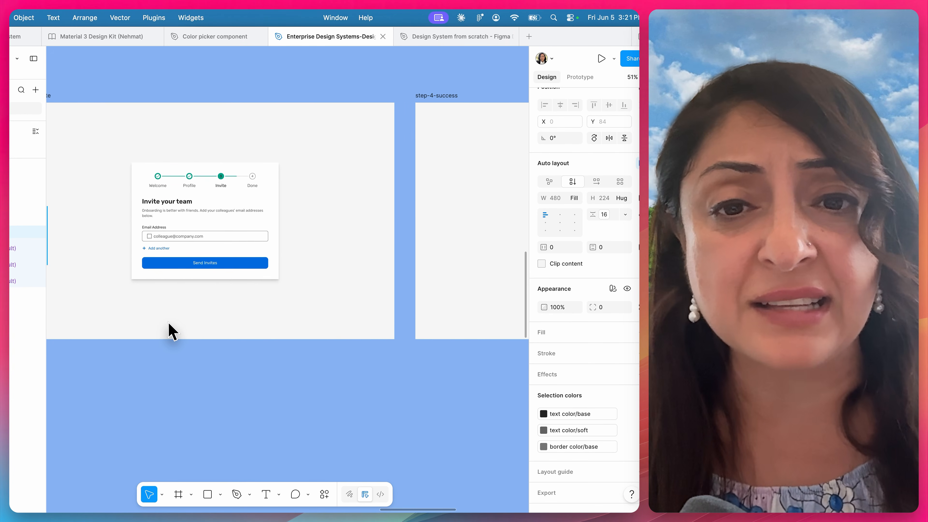
scroll(170, 324, right, 10)
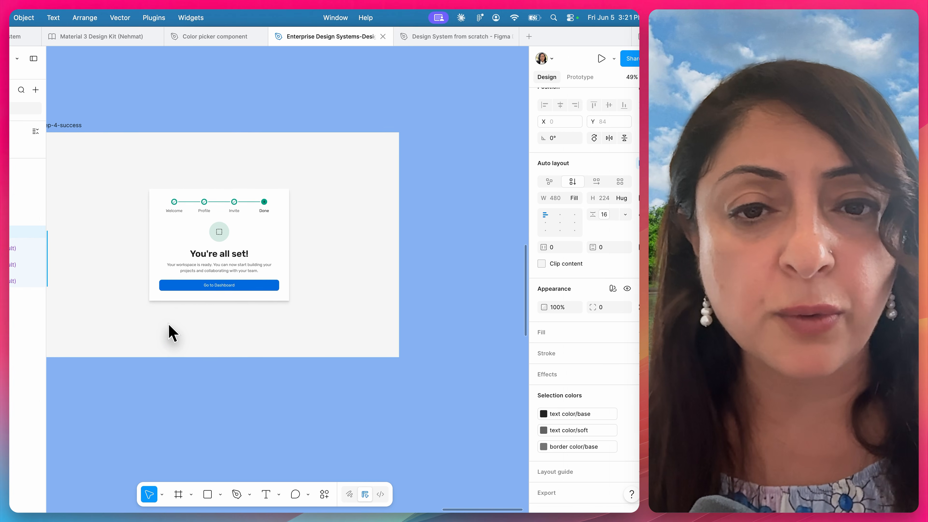
scroll(170, 324, up, 8)
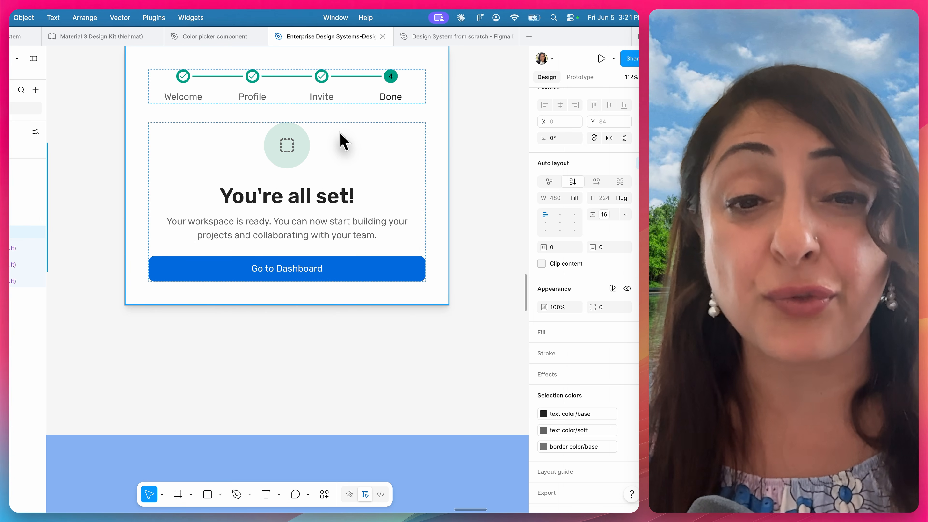
scroll(339, 133, down, 8)
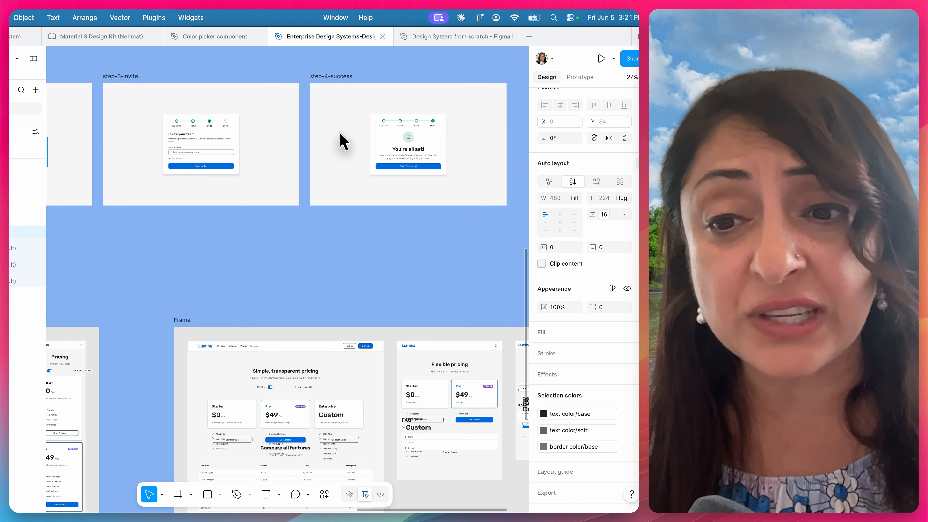
scroll(340, 136, left, 4)
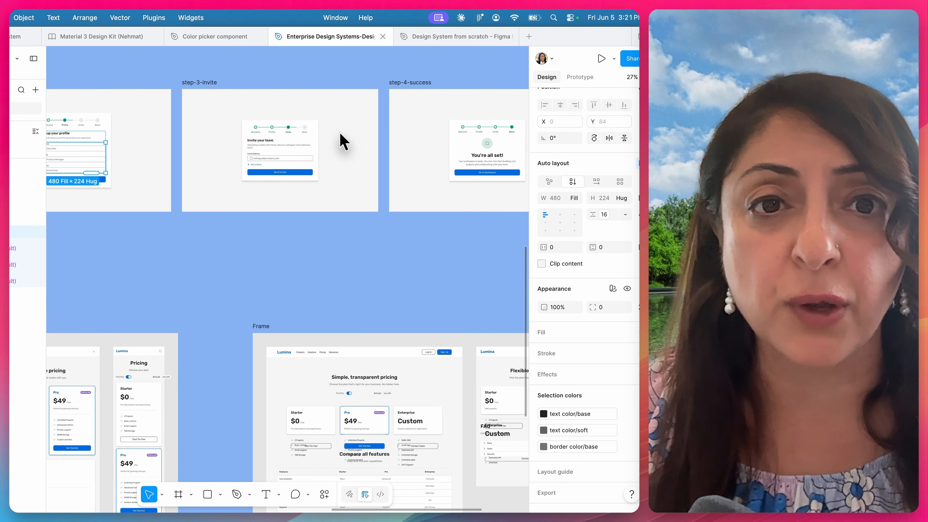
scroll(340, 134, up, 3)
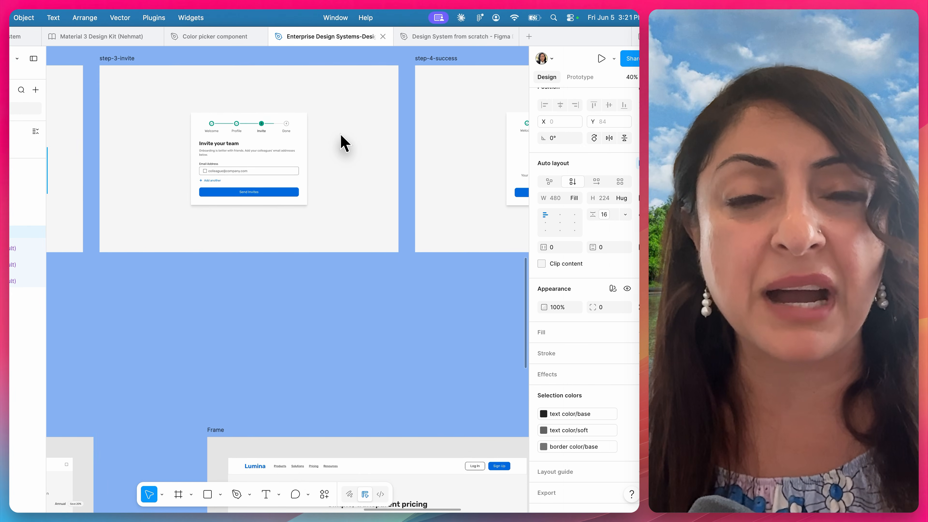
- Go to the "9. Responsive variants" stress test, select its prompt card and read the pricing page prompt
scroll(341, 135, left, 6)
scroll(341, 135, down, 8)
scroll(341, 134, left, 10)
scroll(341, 135, up, 4)
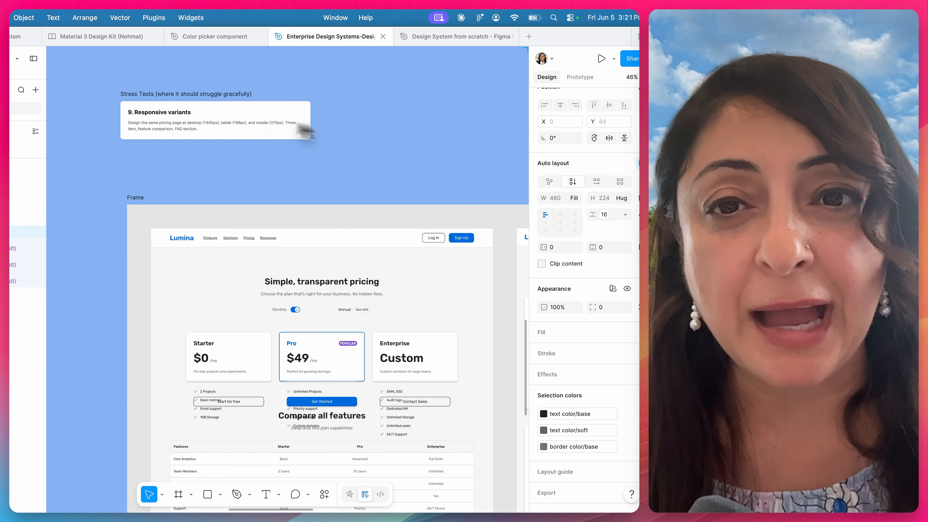
click(143, 95)
scroll(144, 106, up, 5)
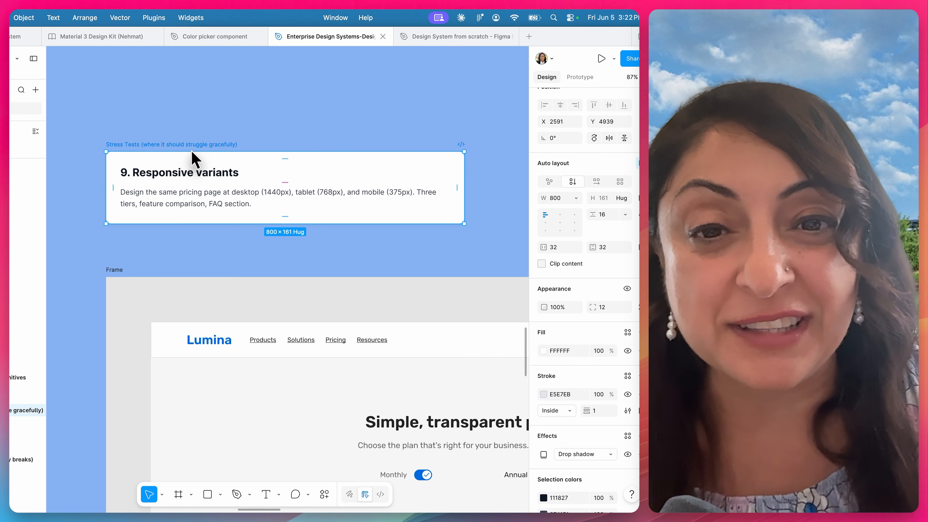
- Examine the originally generated desktop, tablet and mobile pricing layouts for overlapping content
scroll(191, 151, down, 5)
scroll(192, 152, up, 5)
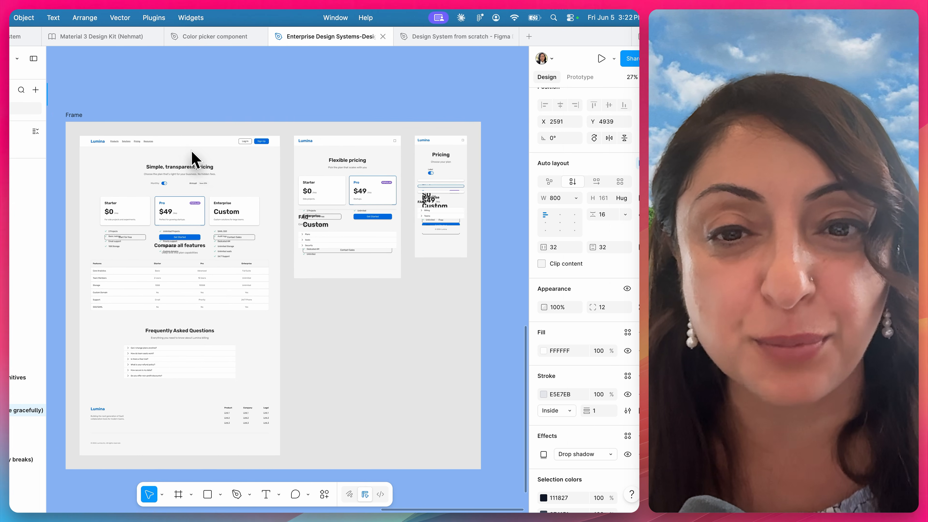
scroll(192, 151, up, 3)
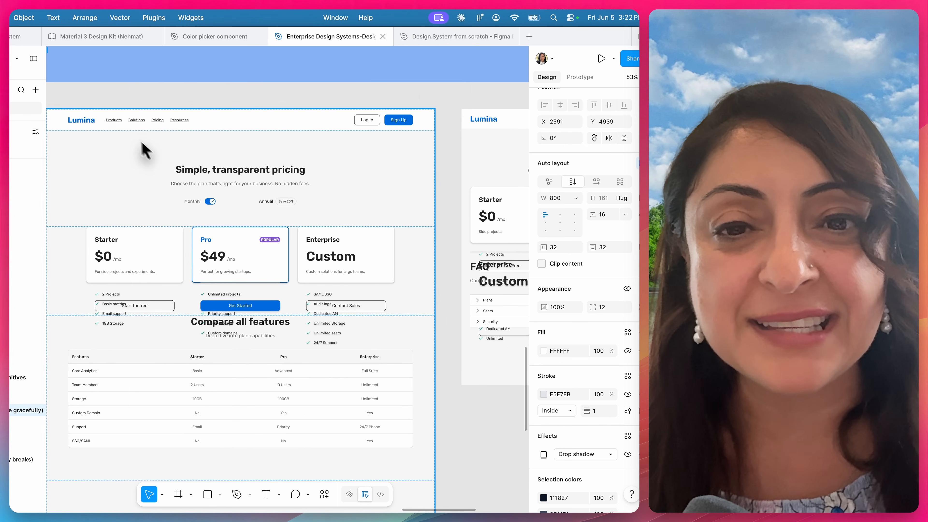
scroll(214, 186, right, 10)
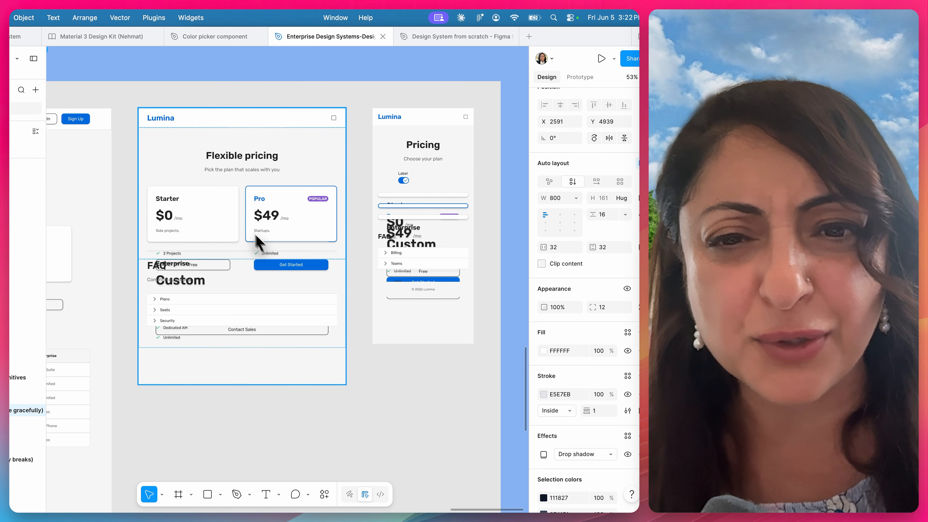
scroll(237, 233, left, 9)
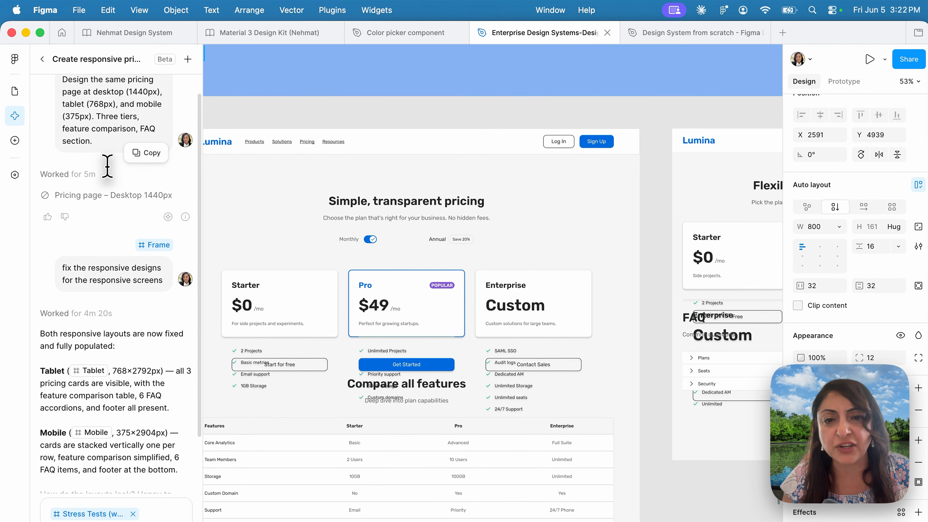
- Compare the original pricing screens with the revised frame and check the follow-up prompt asking to fix the responsive designs
scroll(377, 309, down, 5)
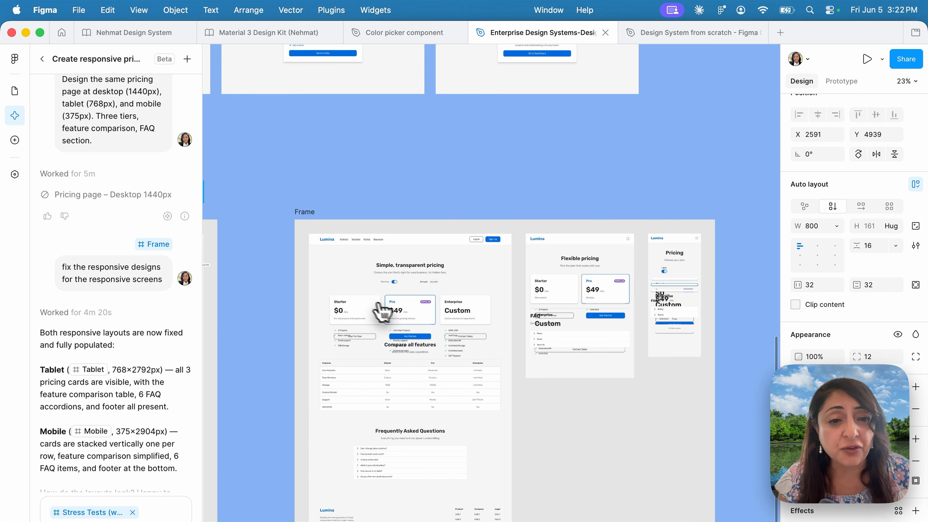
scroll(530, 351, left, 5)
scroll(500, 365, left, 5)
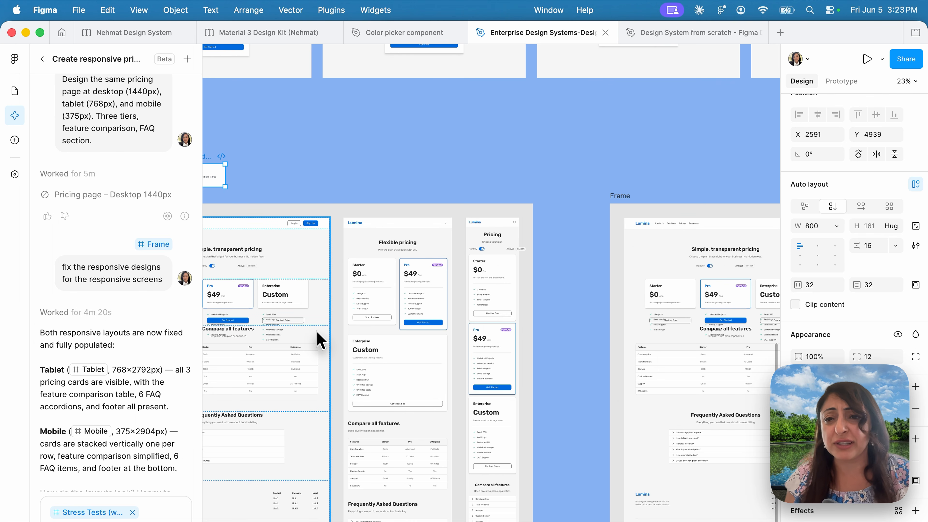
scroll(317, 331, up, 5)
scroll(317, 331, down, 4)
scroll(318, 331, down, 4)
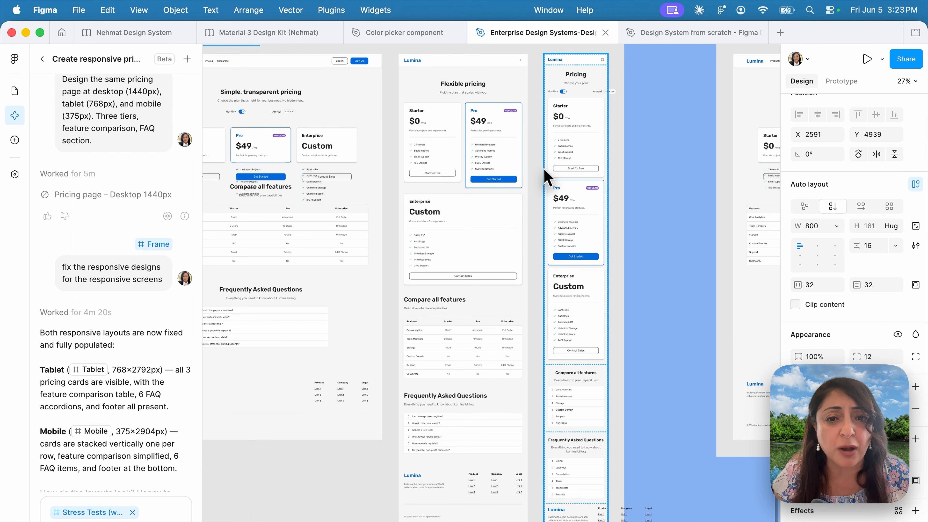
scroll(546, 173, up, 3)
scroll(546, 173, left, 3)
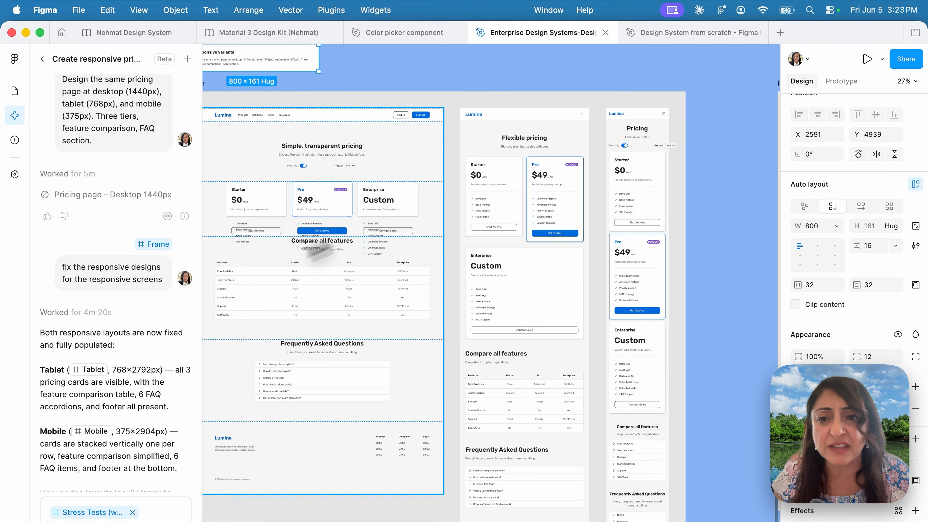
mouse_move(127, 282)
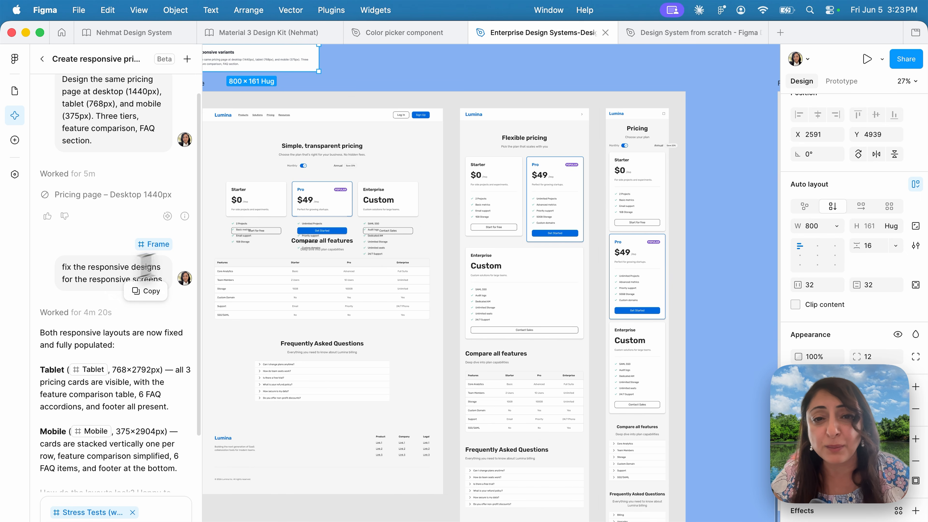
- Review the revised tablet and mobile pricing pages from the plan cards to the footers
scroll(484, 280, up, 3)
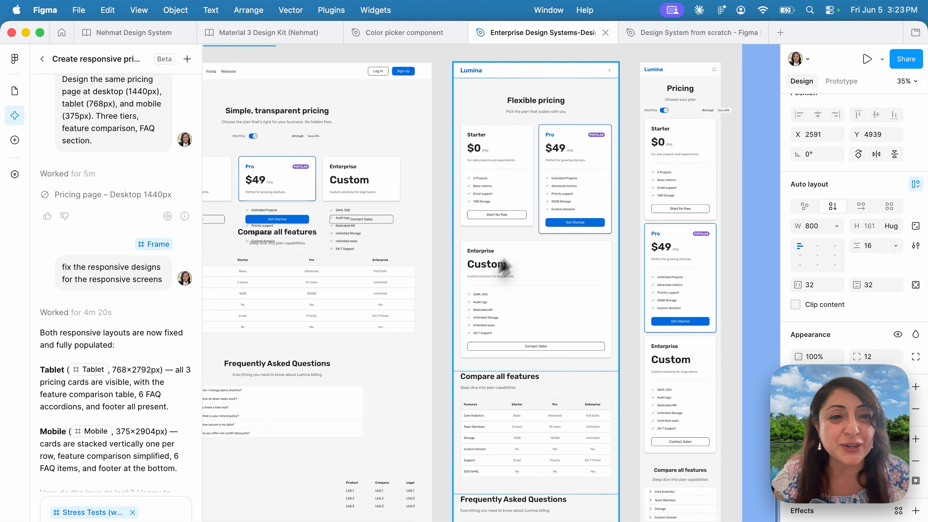
scroll(653, 380, down, 5)
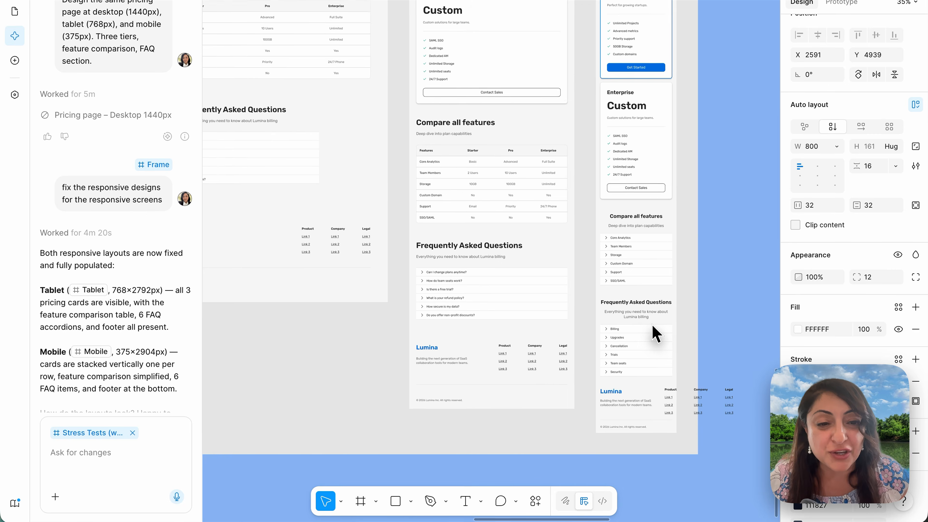
scroll(653, 373, up, 7)
scroll(652, 373, left, 7)
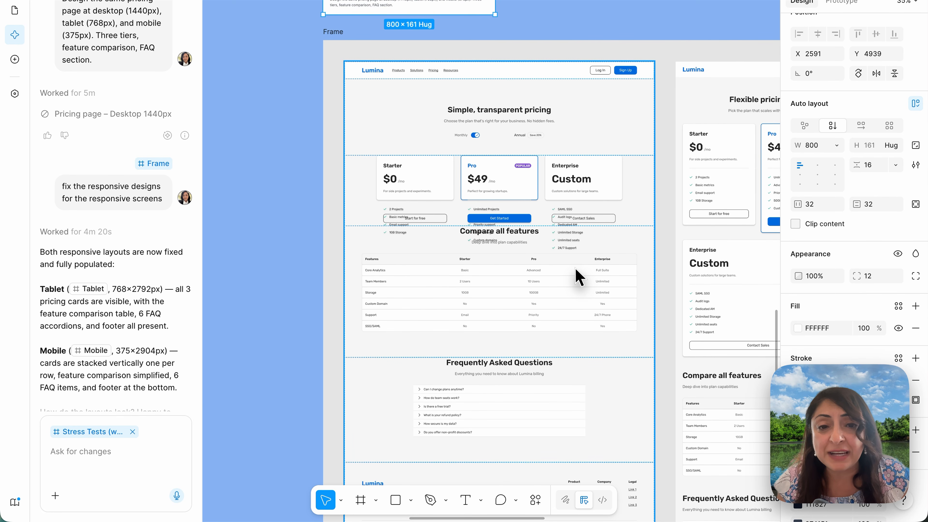
- Select the Desktop pricing frame beneath the Responsive variants prompt and inspect its size and auto layout
scroll(576, 268, up, 3)
scroll(576, 268, up, 4)
scroll(576, 268, left, 1)
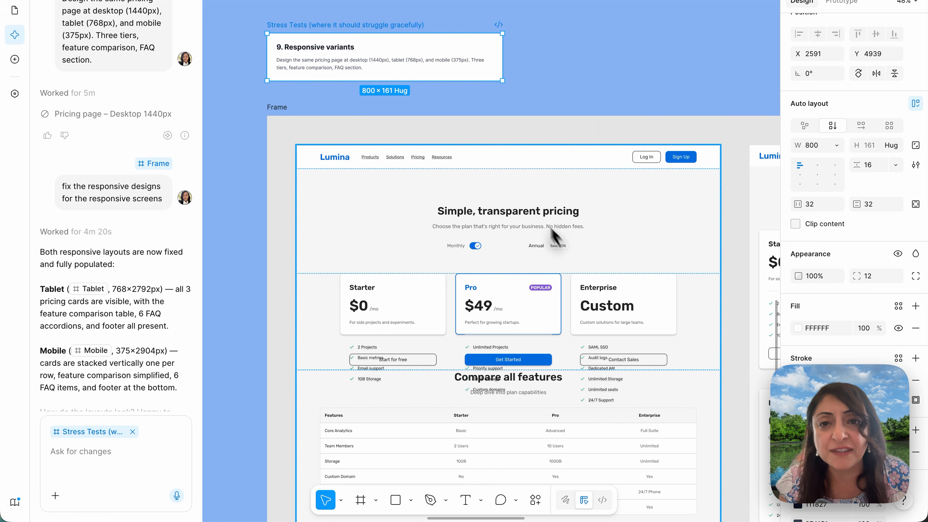
scroll(485, 169, up, 4)
click(486, 167)
- Select the Tablet pricing frame and inspect its auto layout, plan cards and feature comparison table
scroll(489, 164, down, 7)
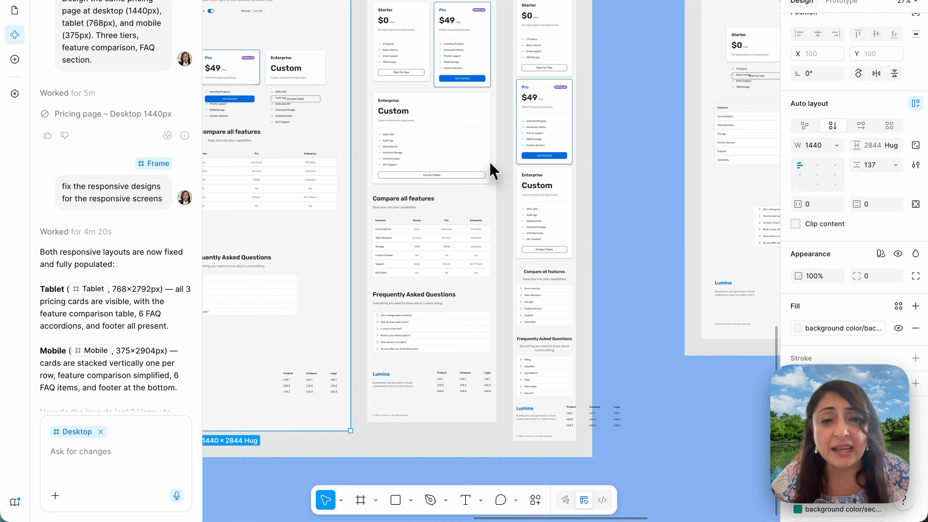
scroll(491, 162, up, 5)
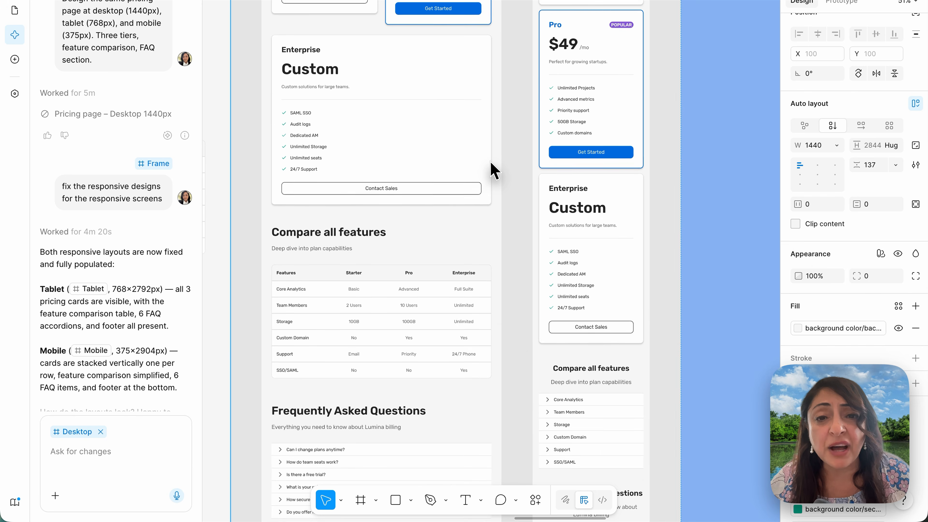
scroll(491, 166, up, 6)
scroll(491, 166, left, 2)
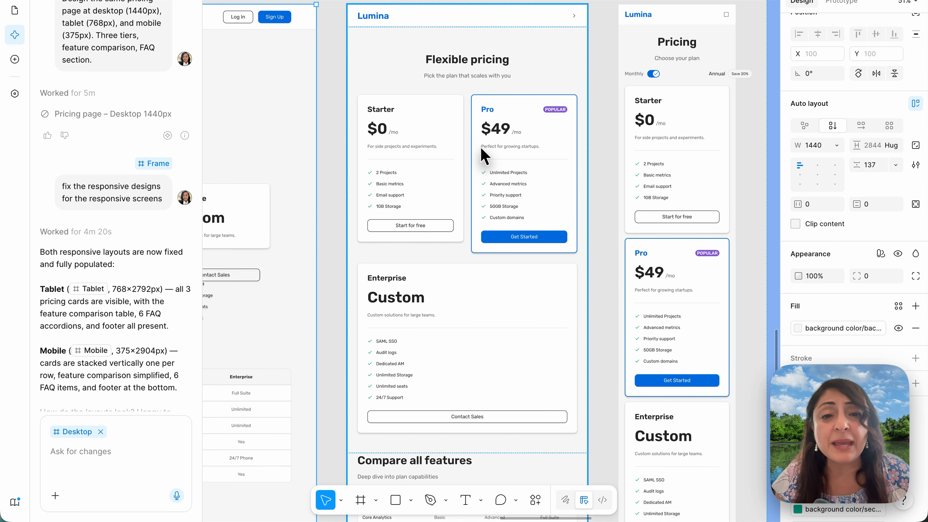
click(482, 150)
scroll(455, 212, down, 10)
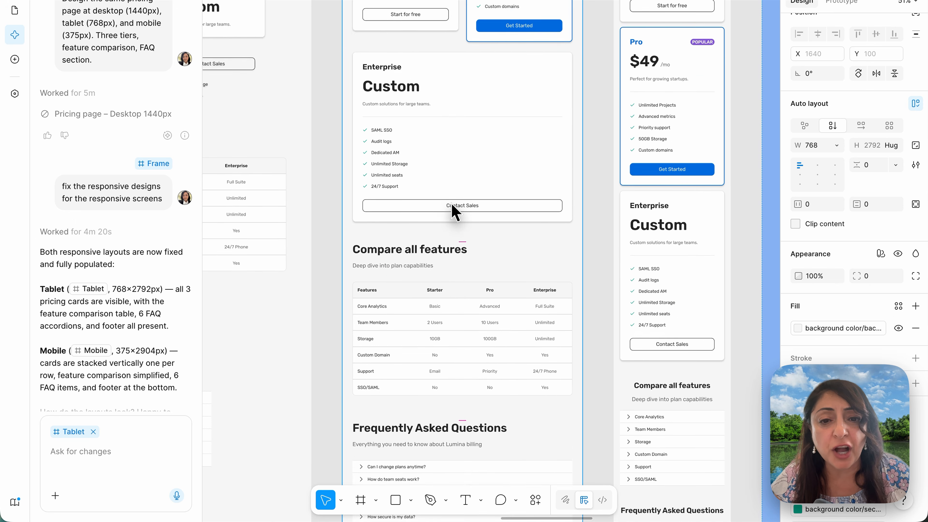
- Select the Monthly/Annual toggle row in the revised mobile pricing screen and inspect its auto layout and overflow
scroll(454, 212, up, 10)
scroll(455, 212, right, 5)
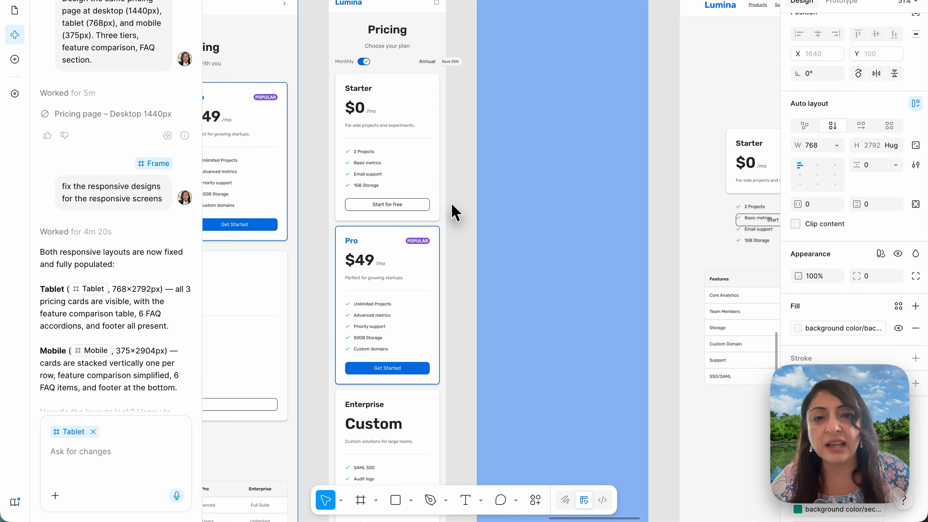
scroll(455, 223, right, 2)
scroll(539, 176, up, 3)
click(539, 174)
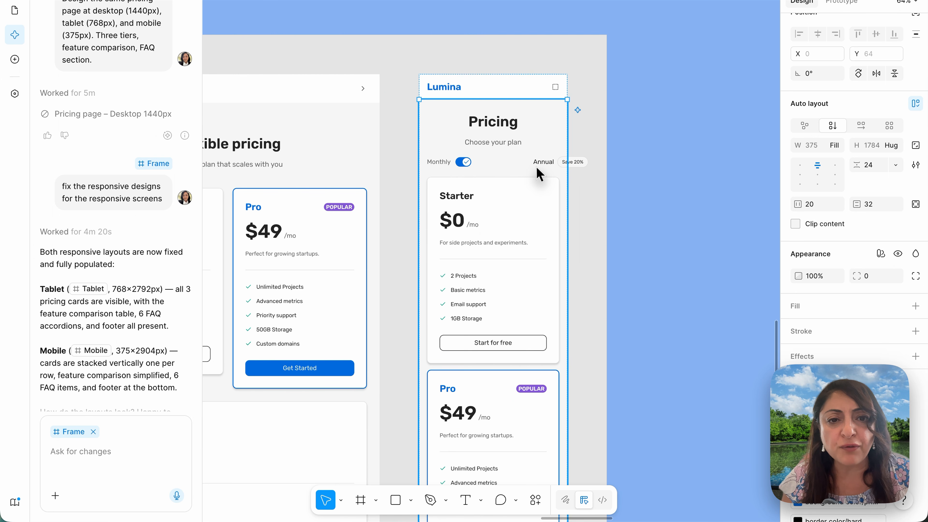
click(537, 169)
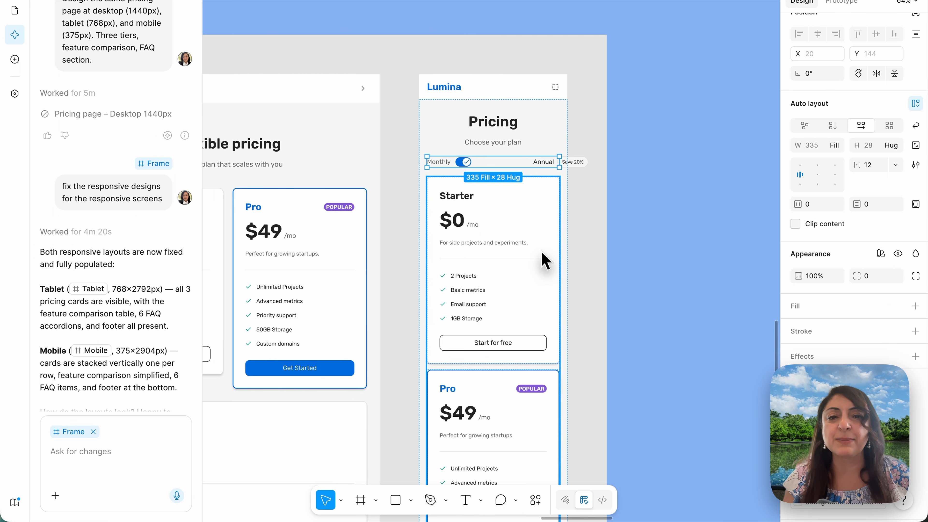
- Check the rest of the revised mobile pricing screen, from the Enterprise card and FAQ down to the footer links
scroll(545, 260, down, 15)
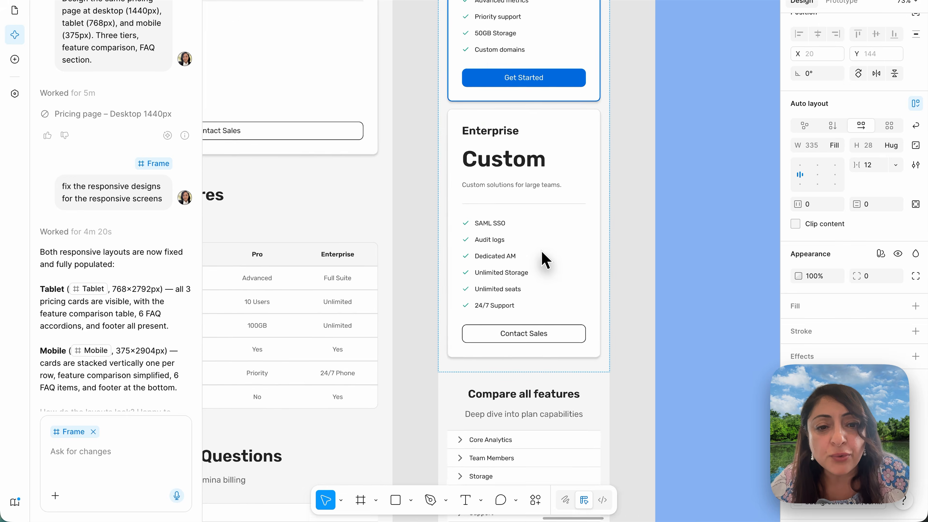
scroll(544, 260, up, 2)
scroll(546, 260, down, 3)
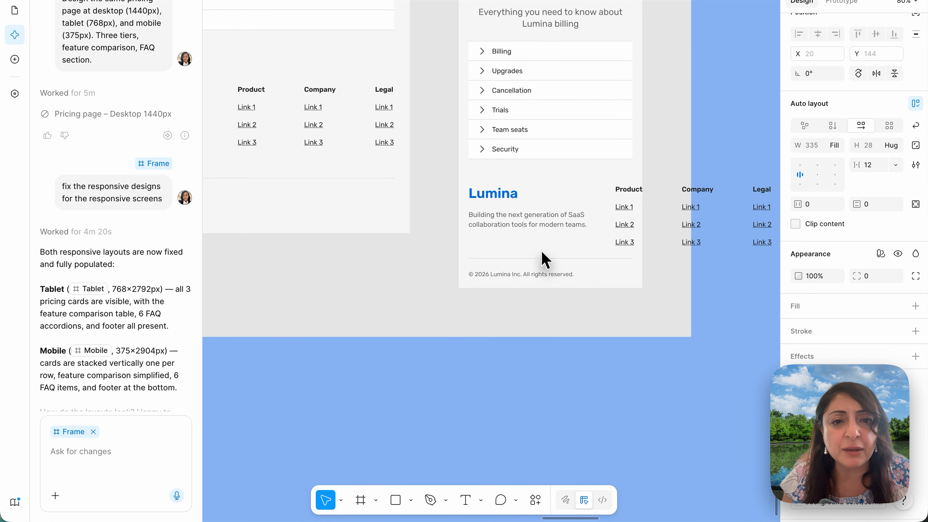
scroll(546, 260, up, 4)
scroll(546, 259, right, 1)
scroll(546, 260, up, 5)
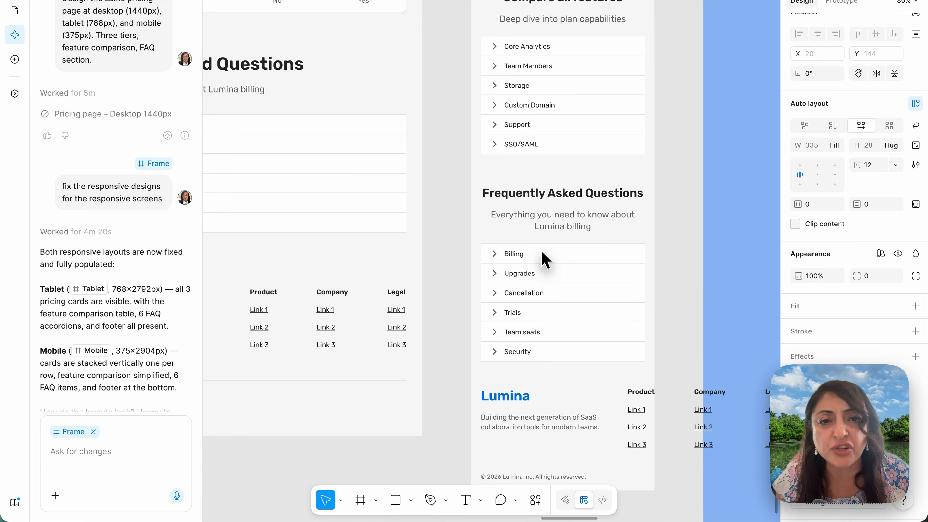
- Compare the revised responsive frame with the original one, then survey all the test results on the canvas
scroll(545, 260, down, 5)
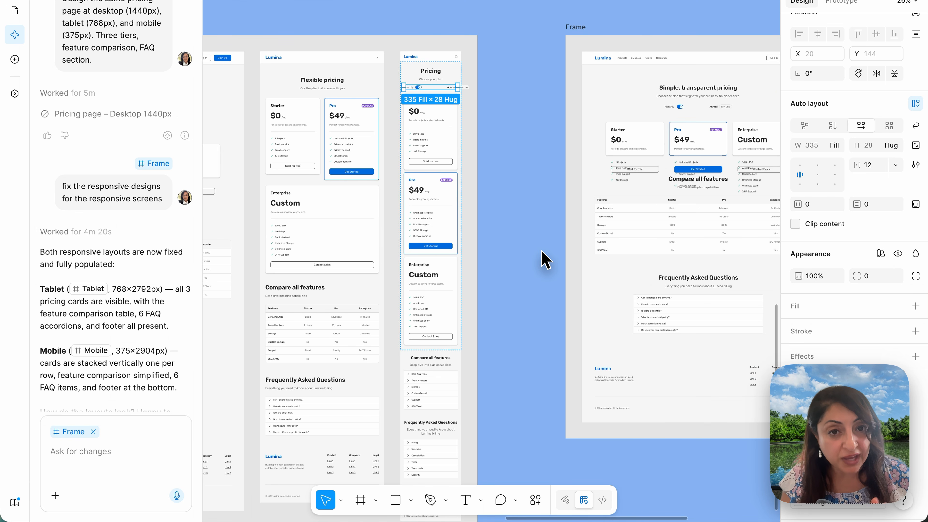
scroll(541, 251, down, 6)
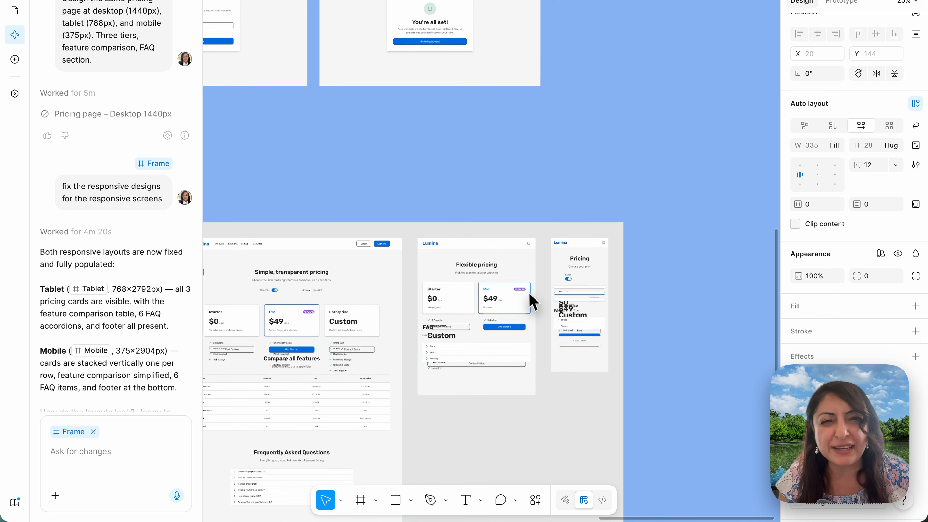
scroll(530, 300, down, 5)
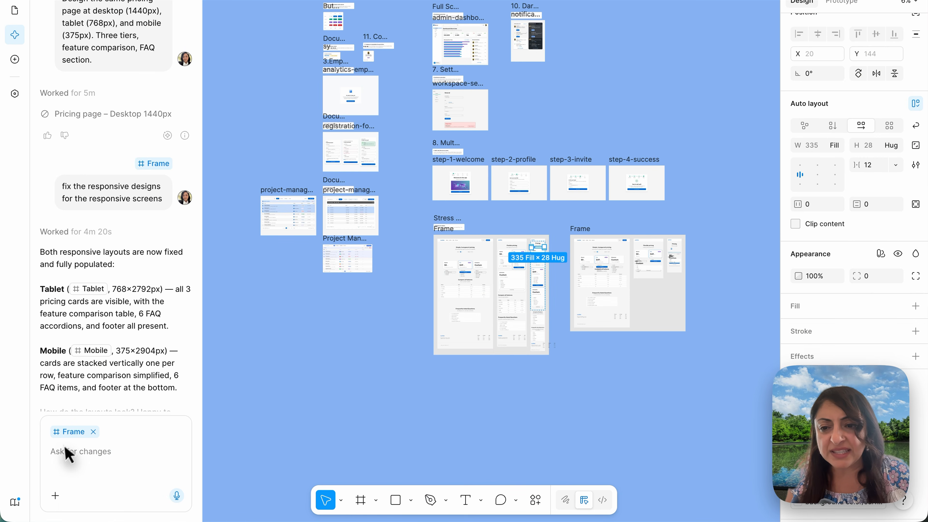
- Open the library management list for the AI prompt to see which libraries are available
click(61, 496)
mouse_move(91, 471)
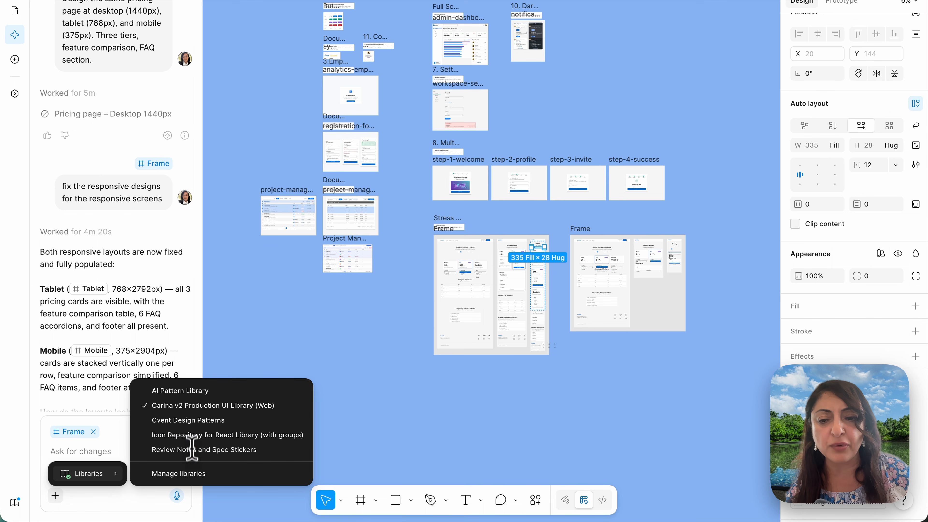
click(188, 473)
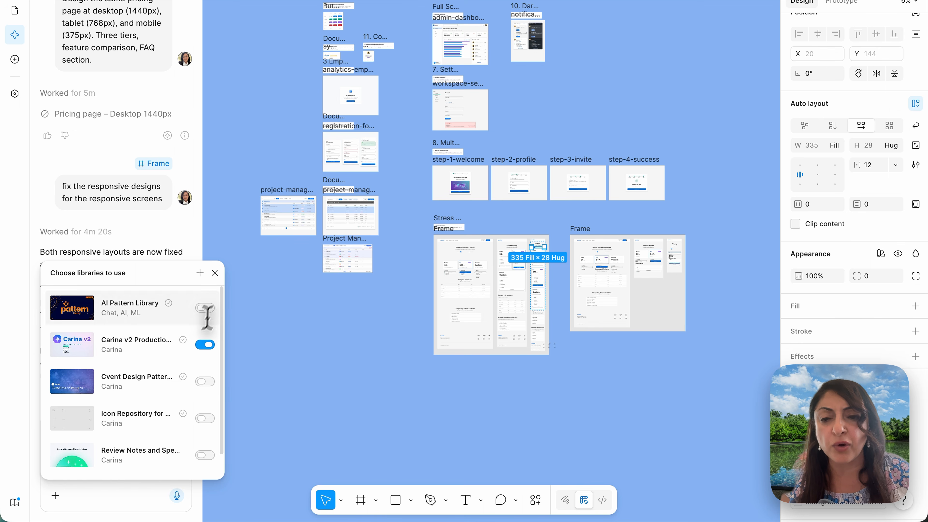
- Close the library list and, in the Design System from scratch file, read the foundational color and typography prompt in the "Create design system" chat
click(214, 273)
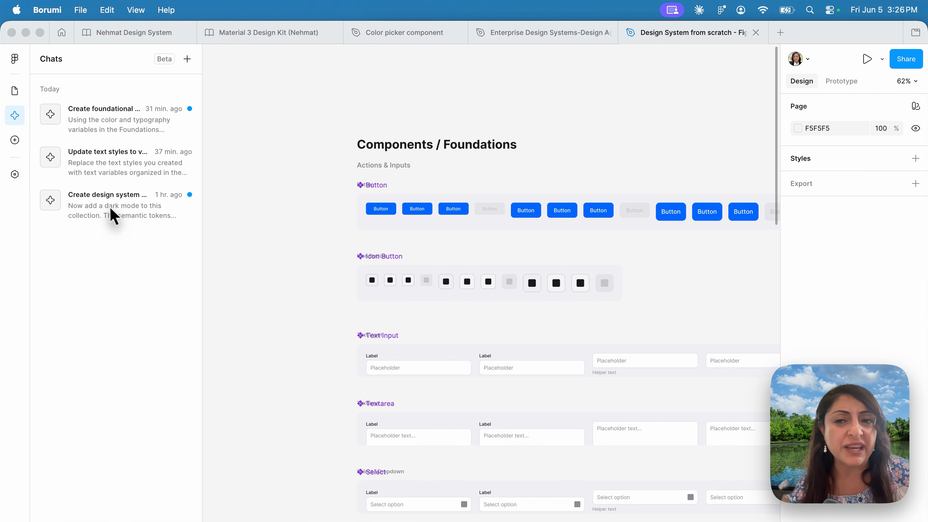
click(131, 212)
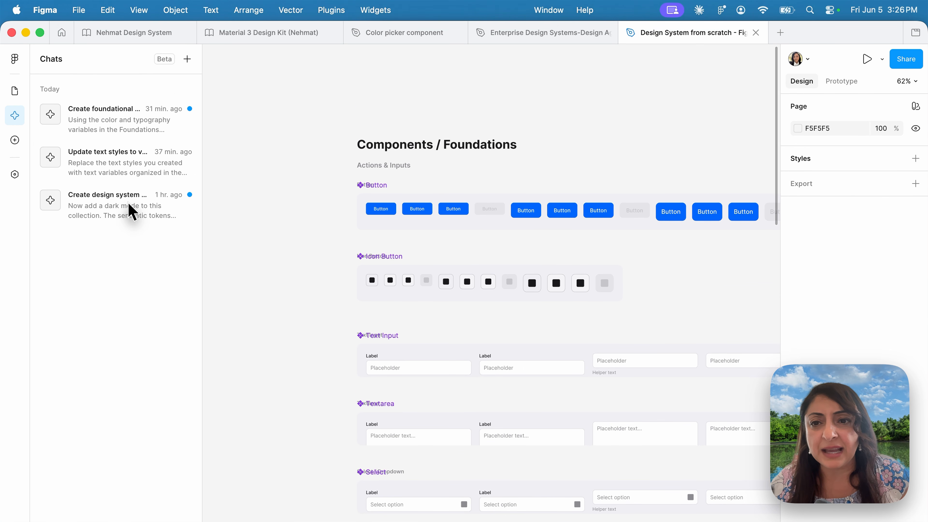
click(138, 208)
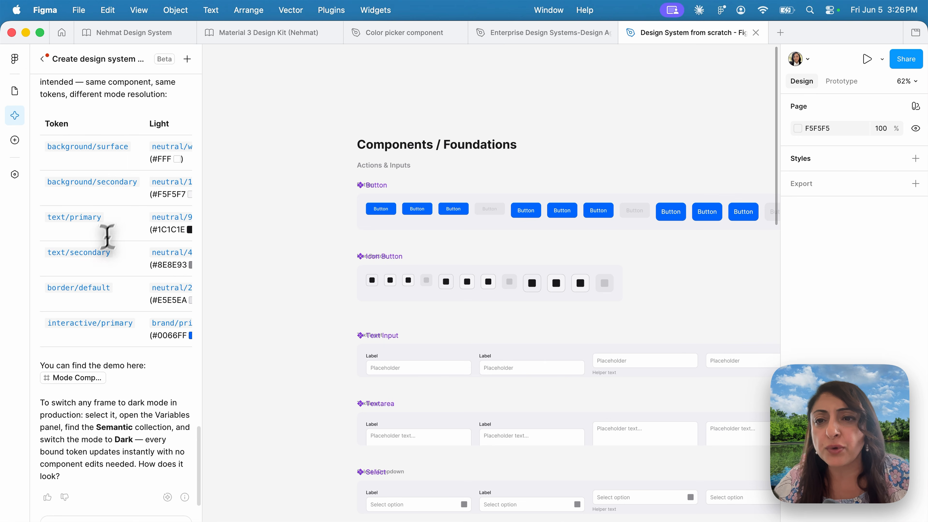
scroll(103, 248, up, 10)
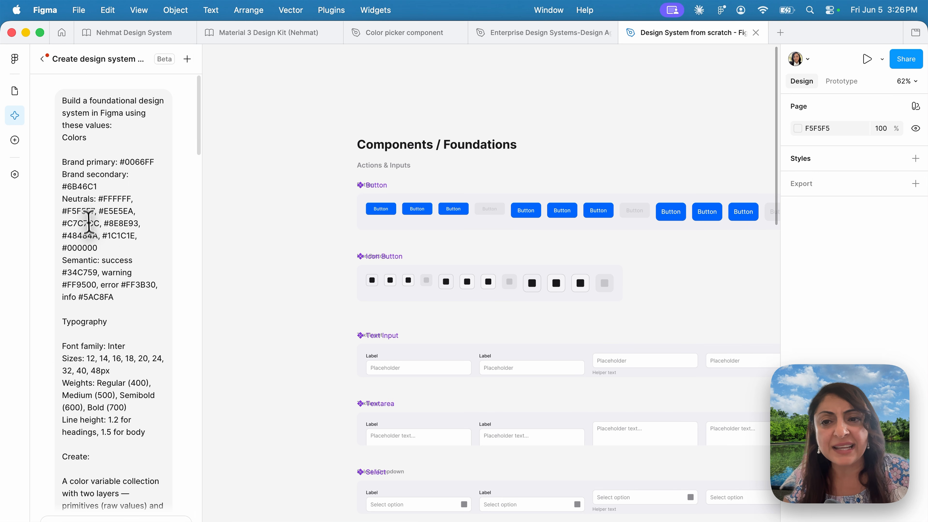
scroll(125, 303, down, 2)
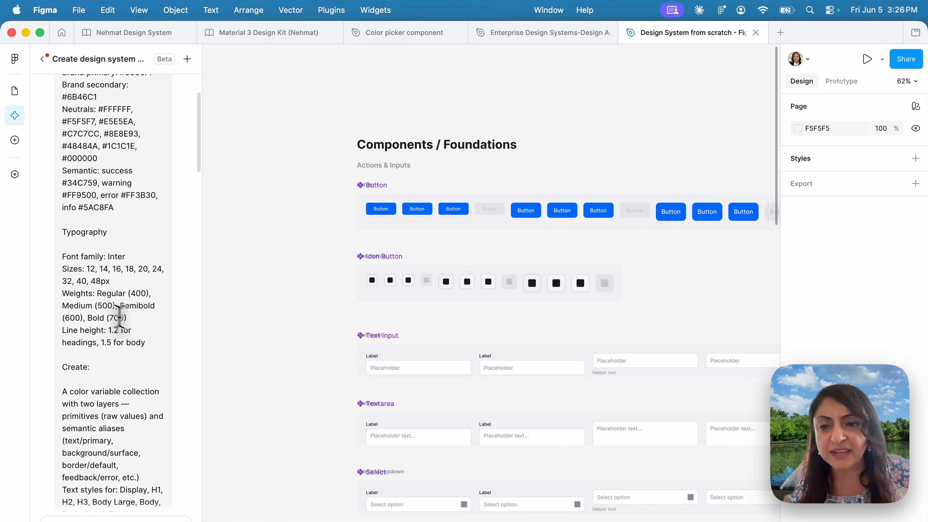
scroll(101, 341, down, 5)
scroll(102, 341, up, 7)
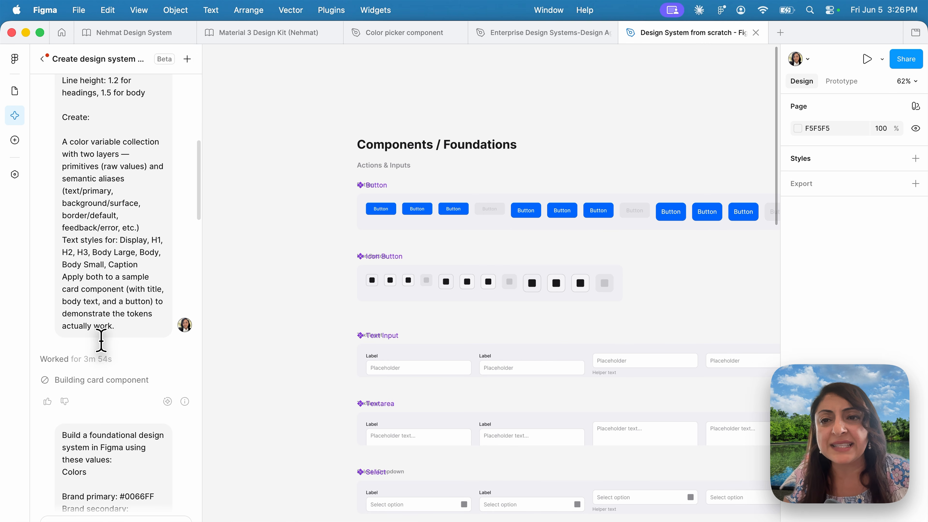
scroll(101, 341, down, 1)
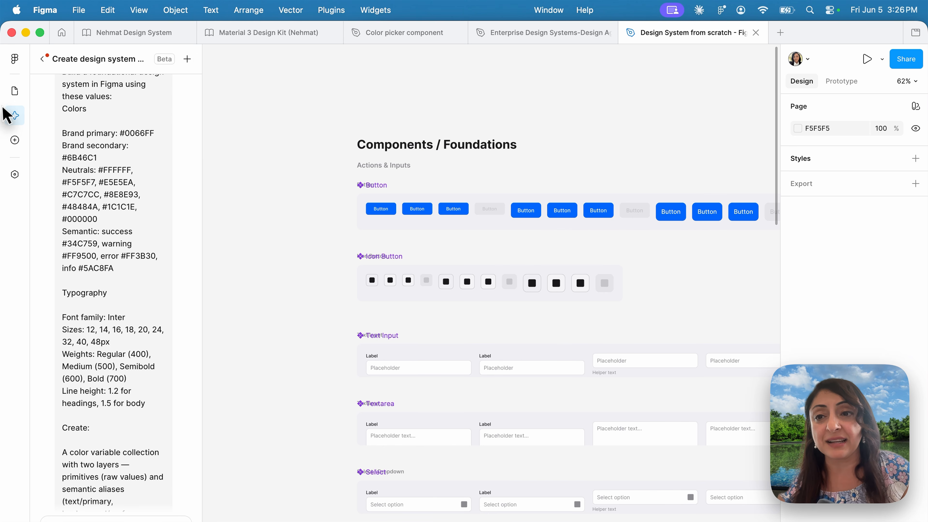
- Review the Primitives variable collection, from the brand and neutral colors to the font family, size and weight values
click(17, 178)
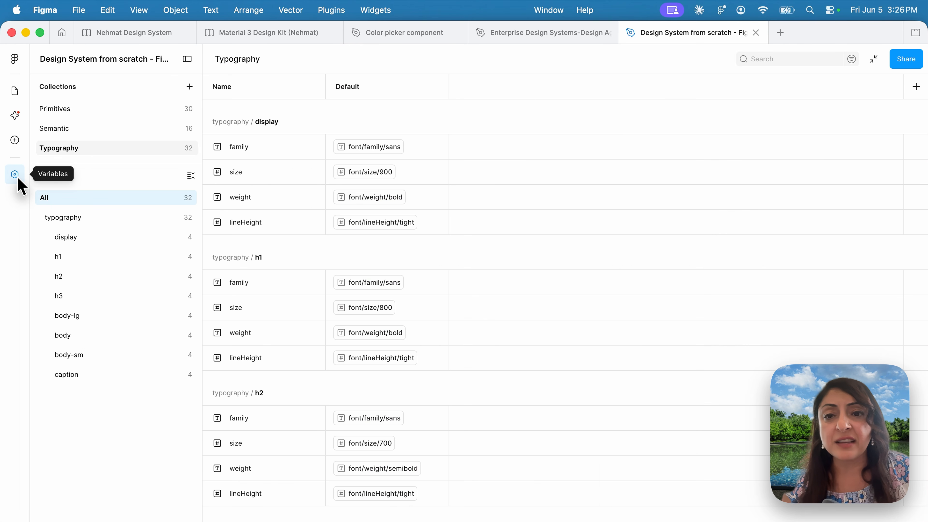
click(69, 110)
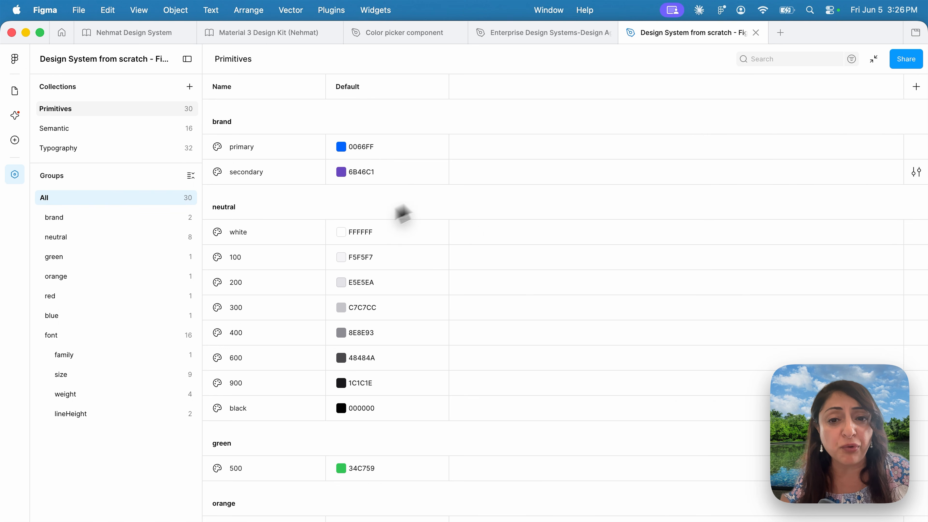
scroll(379, 262, down, 10)
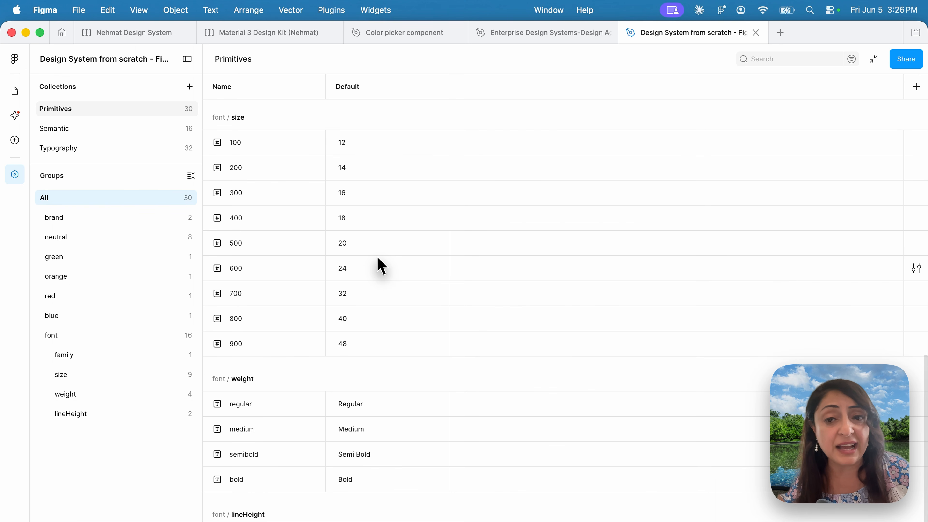
scroll(380, 264, up, 8)
scroll(380, 264, down, 6)
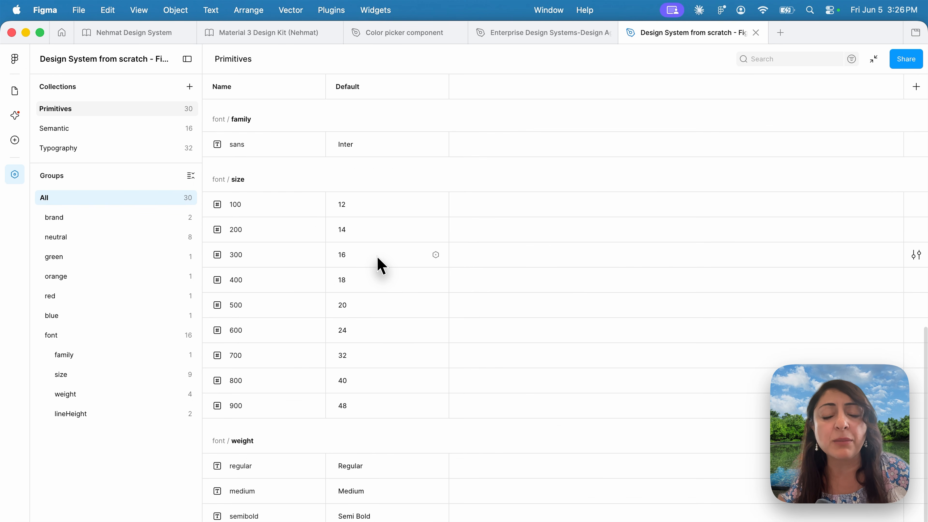
scroll(376, 261, up, 6)
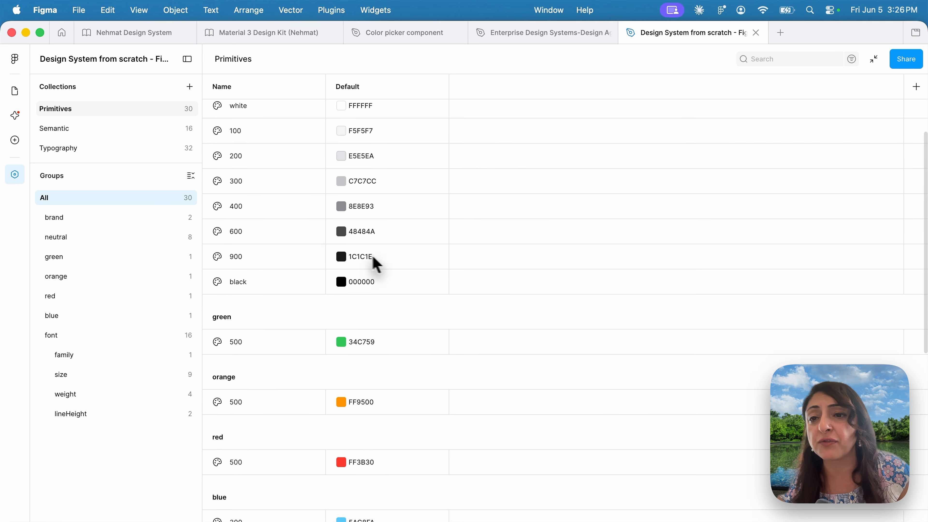
- Compare the Light and Dark aliases in the Semantic variable collection, then return to the Page 1 canvas
click(75, 130)
scroll(293, 198, up, 5)
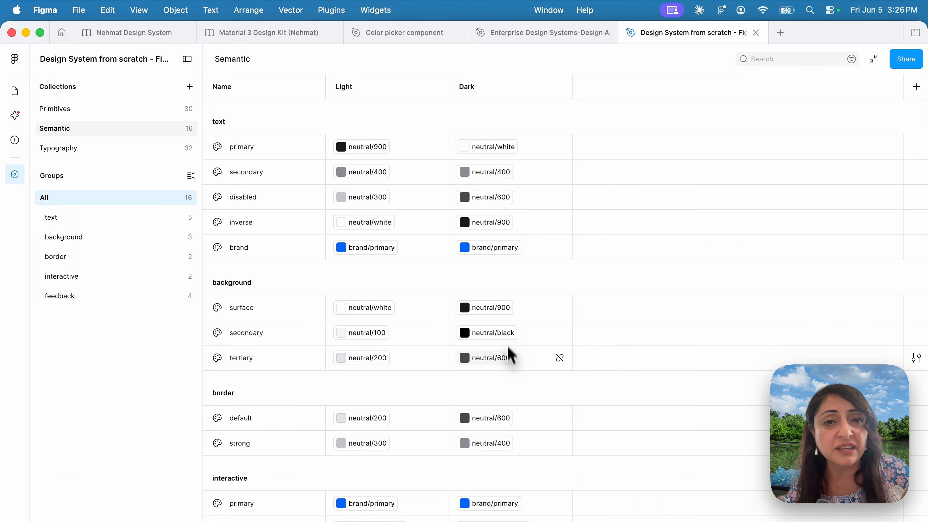
scroll(509, 359, down, 3)
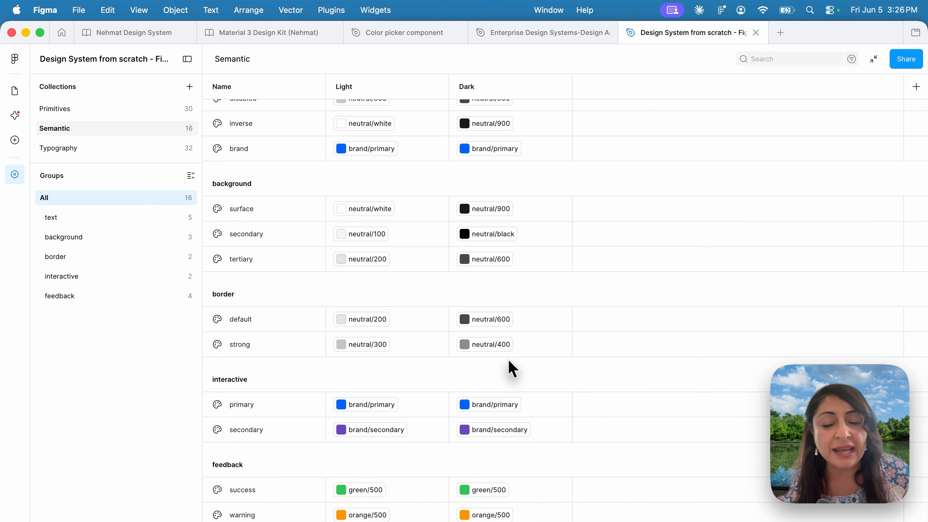
scroll(509, 360, up, 3)
key(Escape)
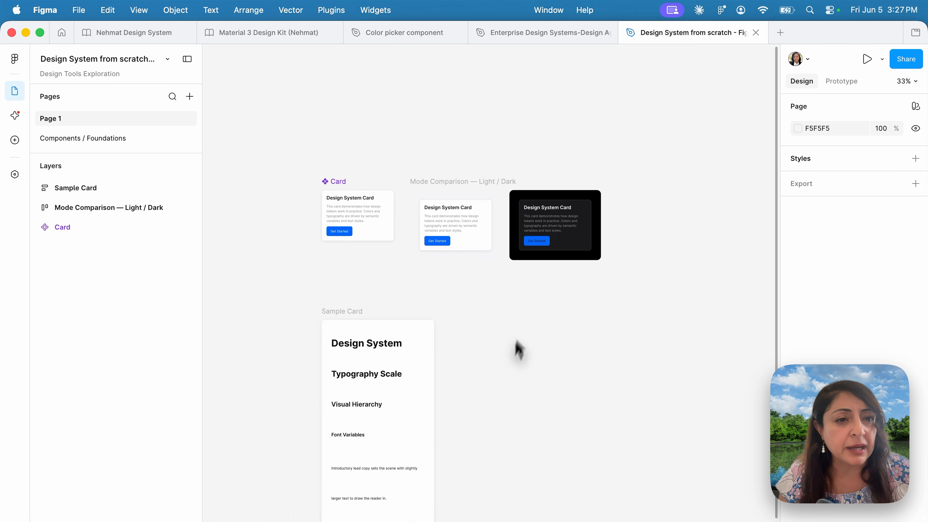
- Check which style types can be added to the page, dismiss the options and look over the Sample Card frame
click(916, 158)
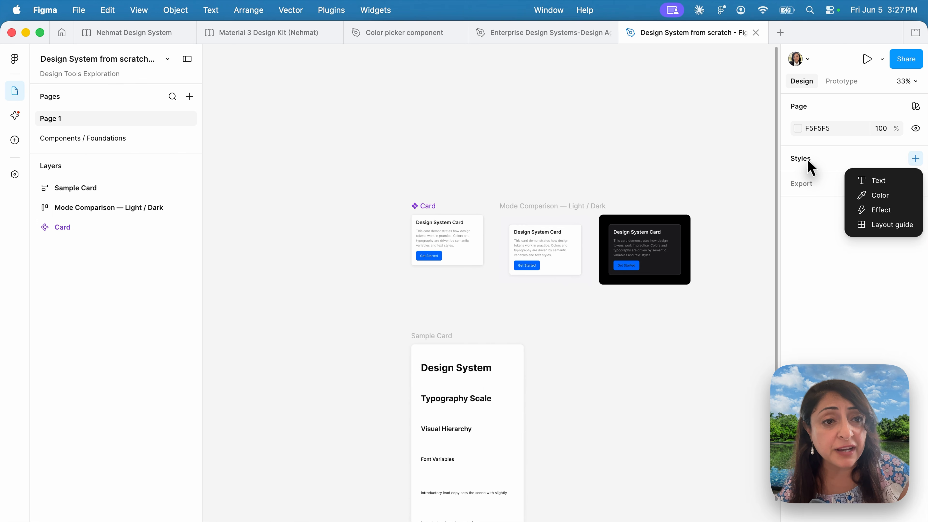
click(706, 176)
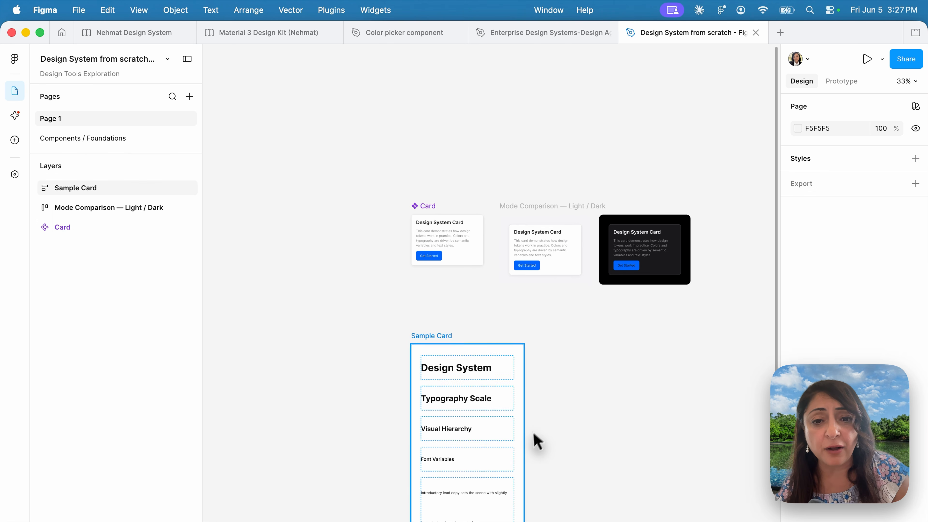
scroll(535, 440, down, 5)
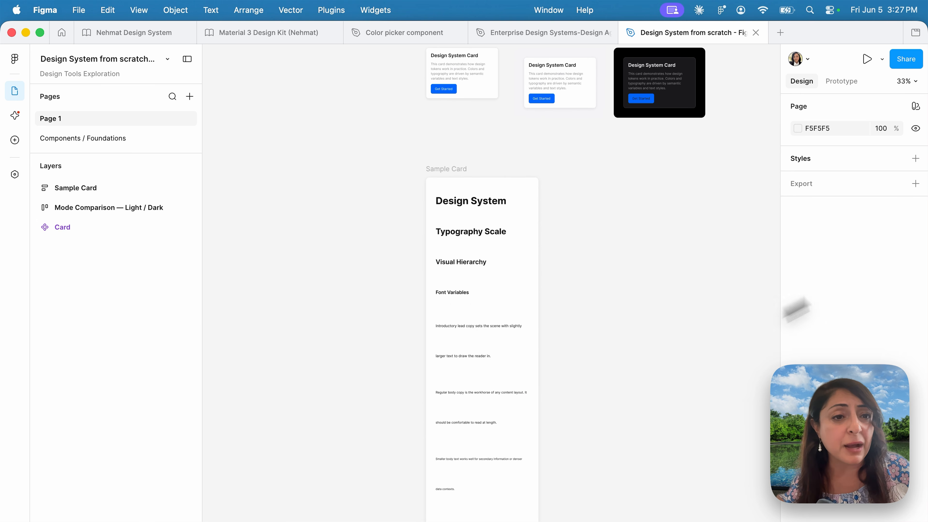
- Read the "Update text styles" chat, from the prompt replacing text styles with variables to the AI's notes on spec deviations
click(14, 116)
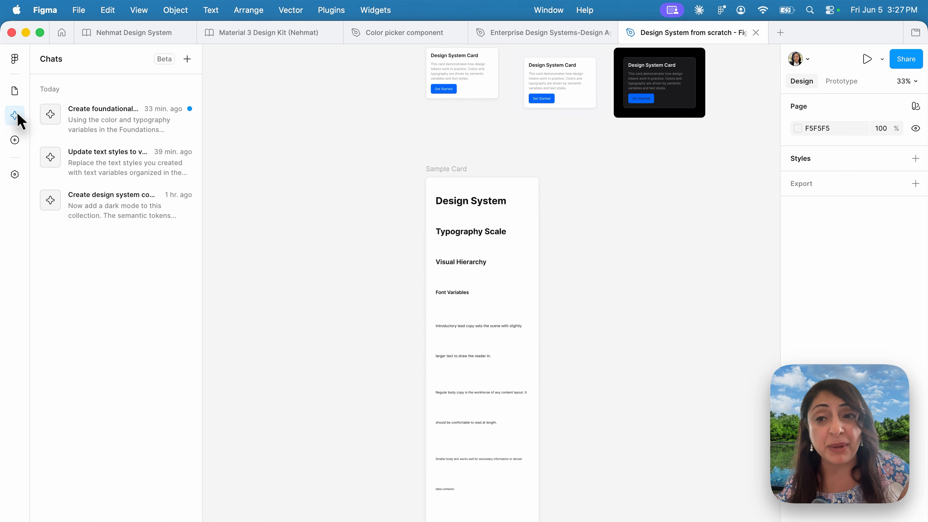
click(69, 152)
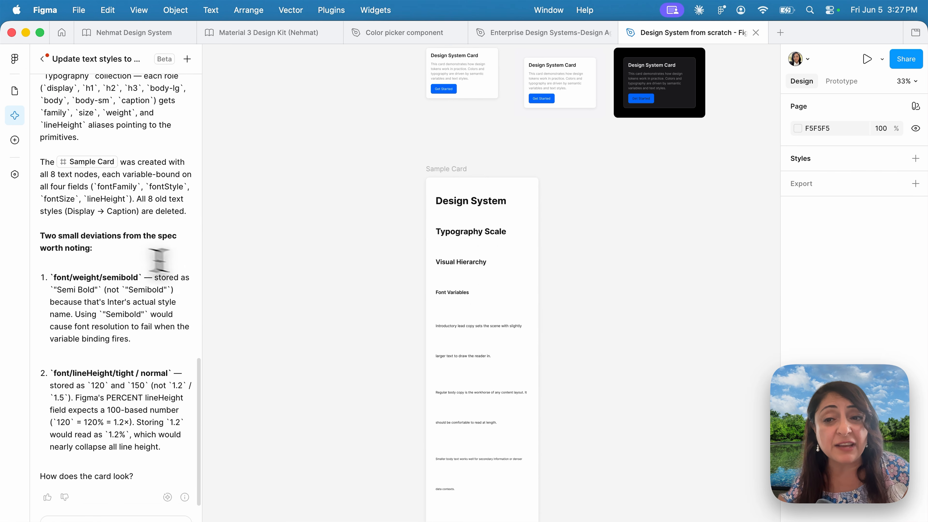
scroll(97, 234, up, 15)
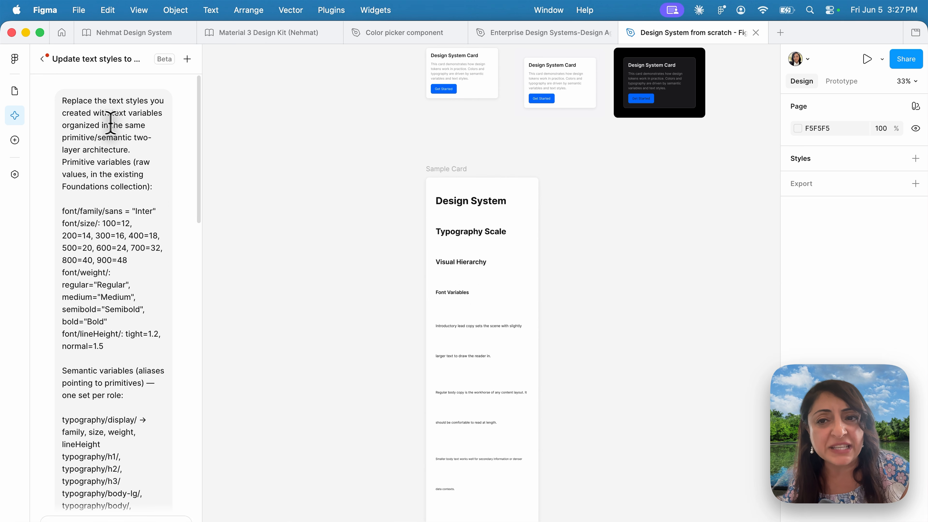
scroll(110, 197, down, 5)
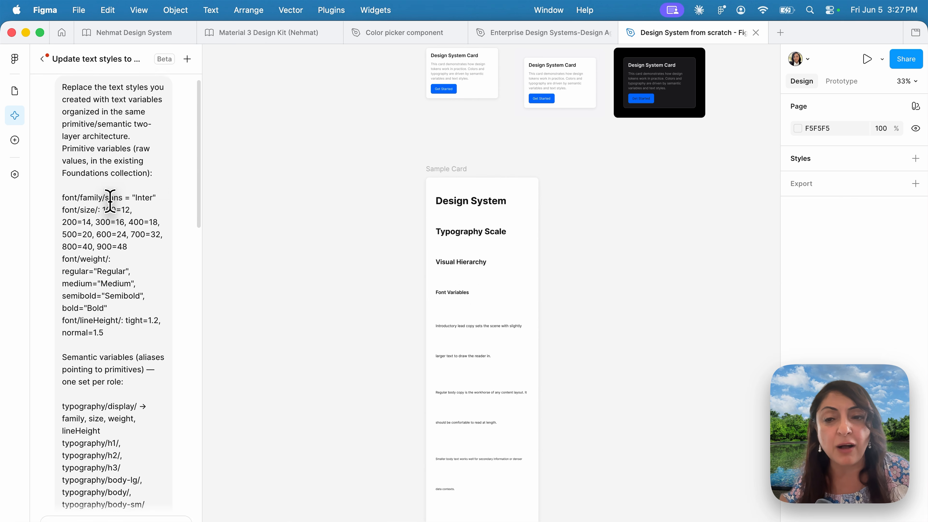
scroll(110, 200, down, 20)
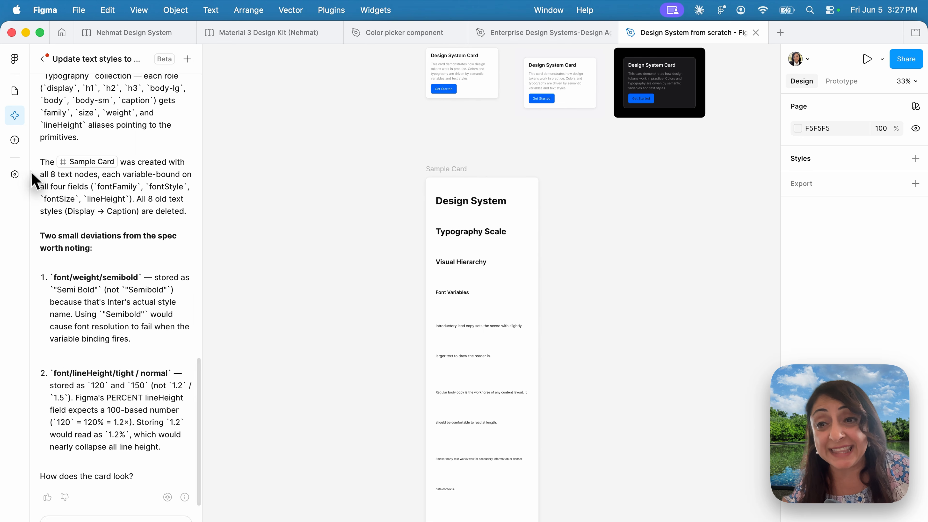
- Go through the Typography collection's display, h1, h2, h3 and body-lg groups, and check the font family alias of body-lg
click(15, 174)
click(73, 148)
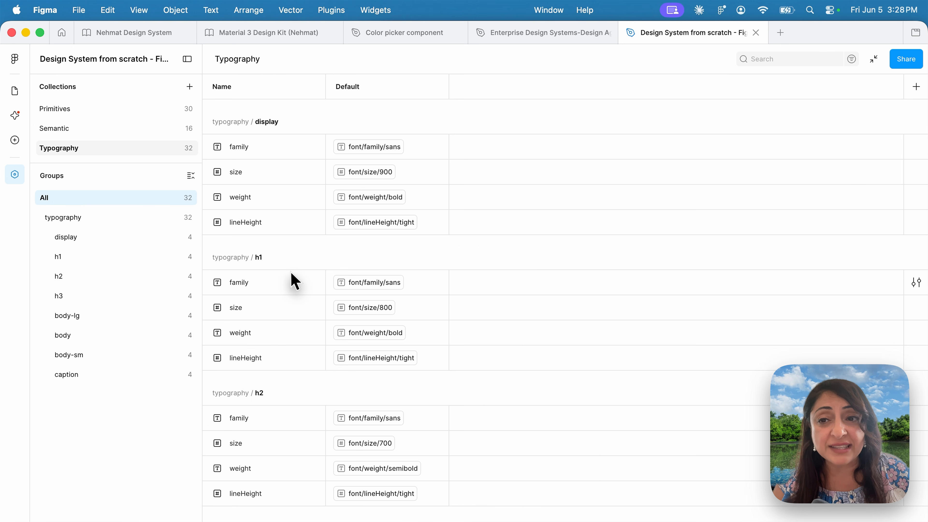
click(75, 259)
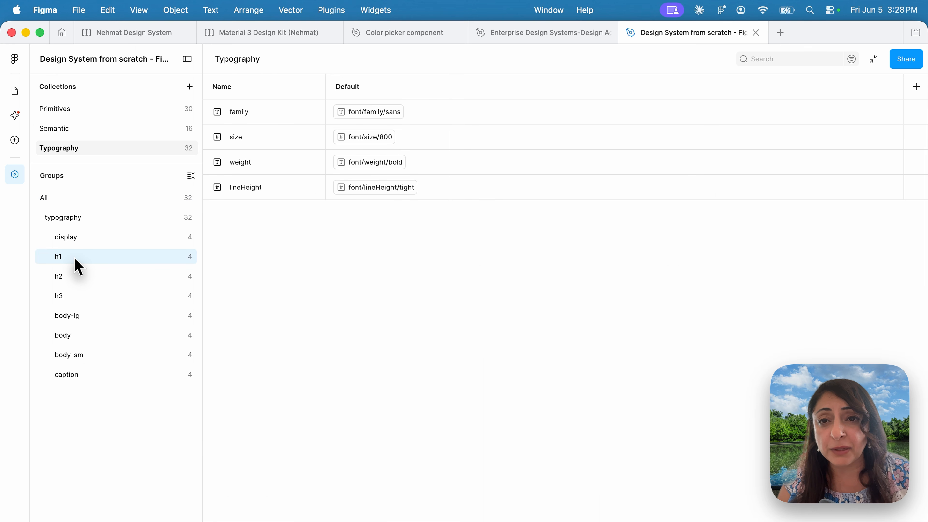
click(81, 239)
click(75, 259)
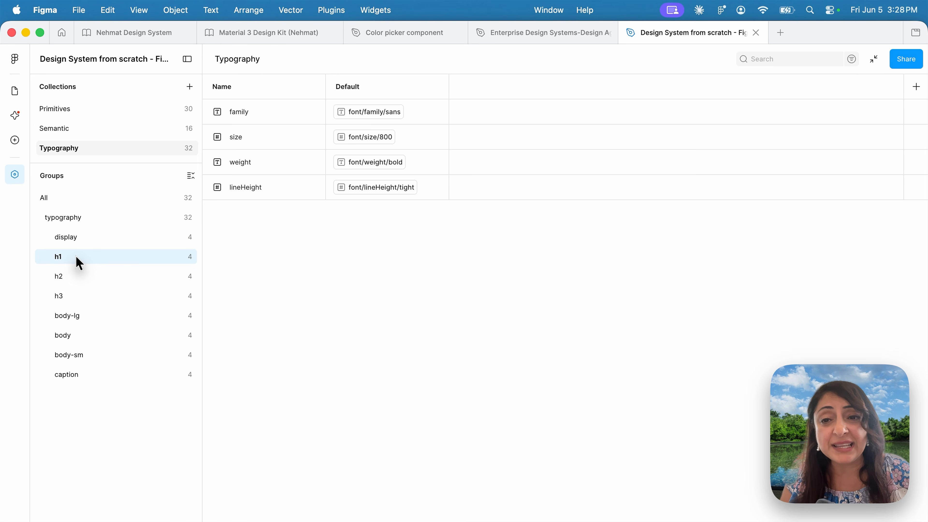
click(73, 278)
click(67, 298)
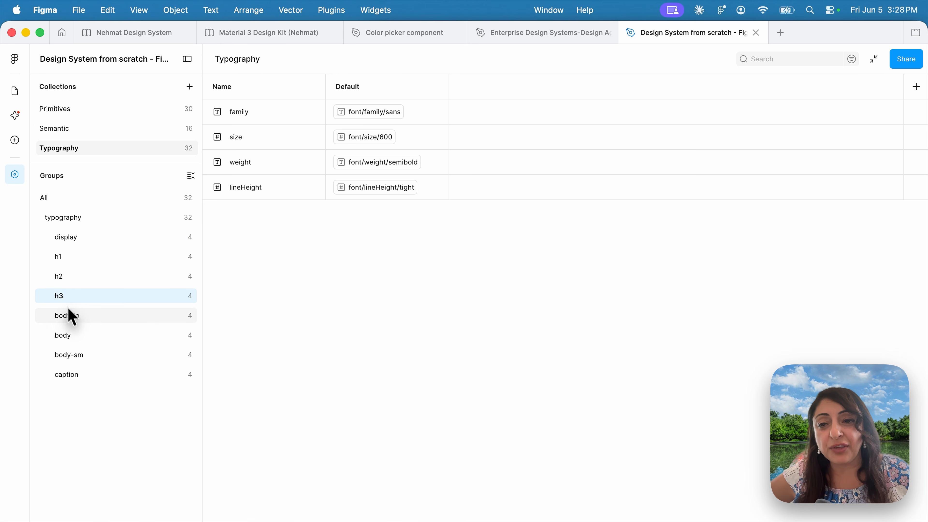
click(78, 322)
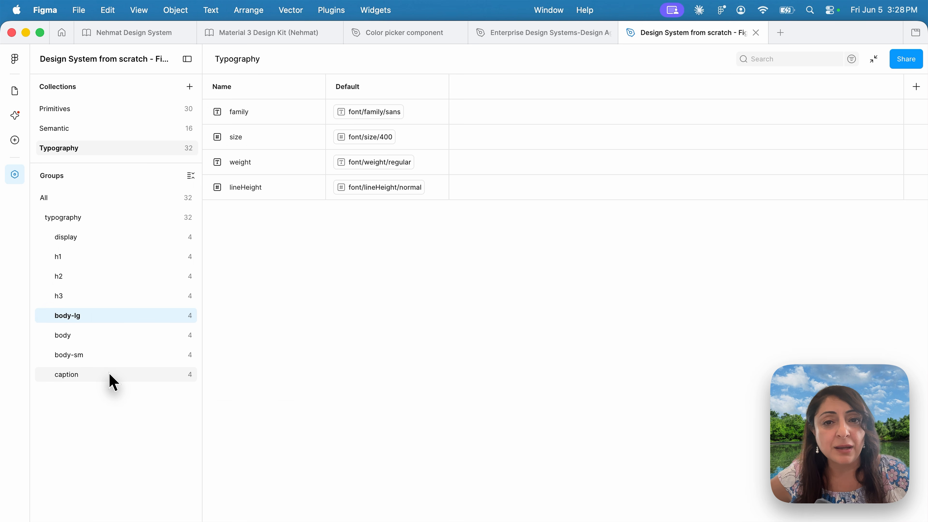
click(368, 112)
click(553, 252)
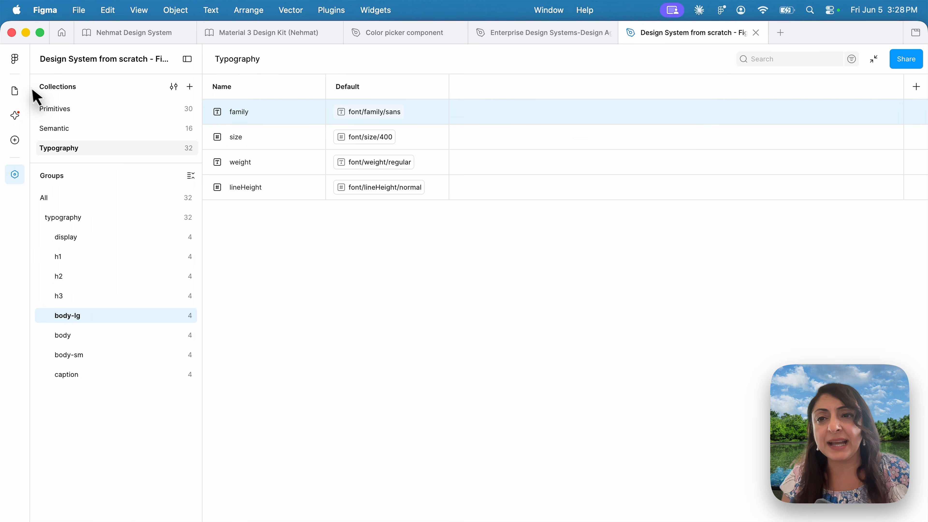
- Select the "Design System" display text in the Sample Card and inspect the variable bound to its font family
click(14, 91)
click(425, 233)
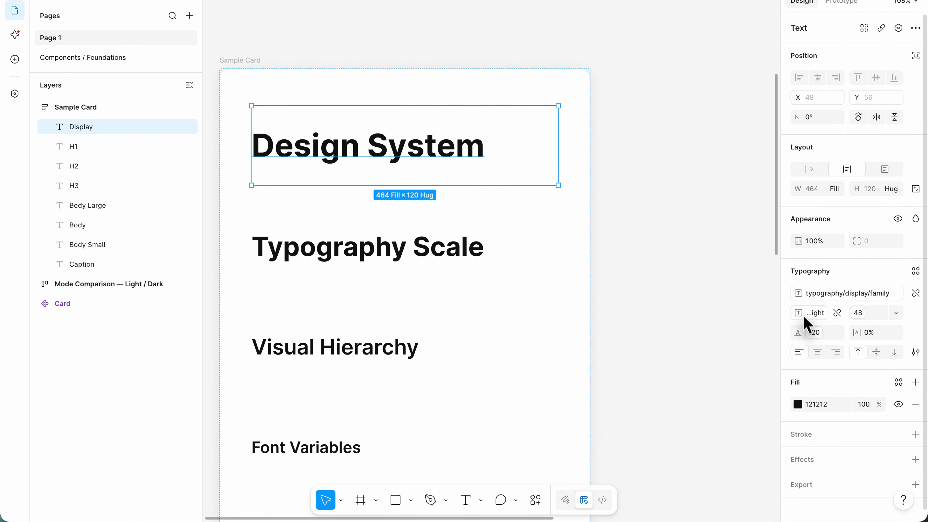
click(799, 296)
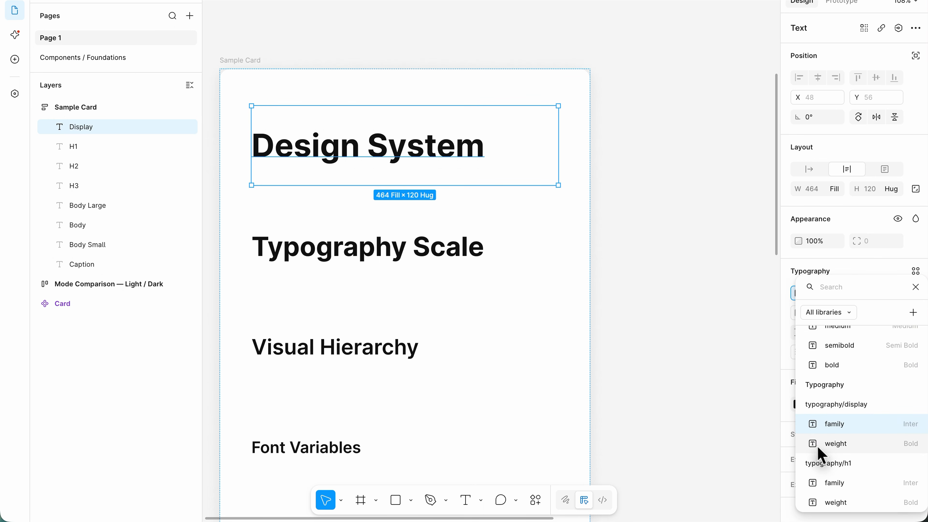
click(756, 415)
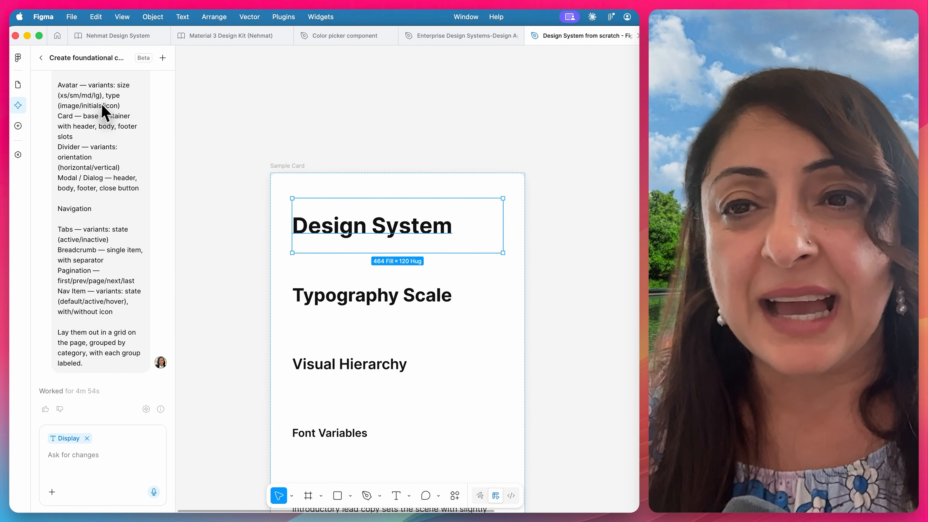
- Read through the foundational components chat prompt, from Actions & Inputs to Navigation, and return to the chat list
scroll(87, 201, up, 15)
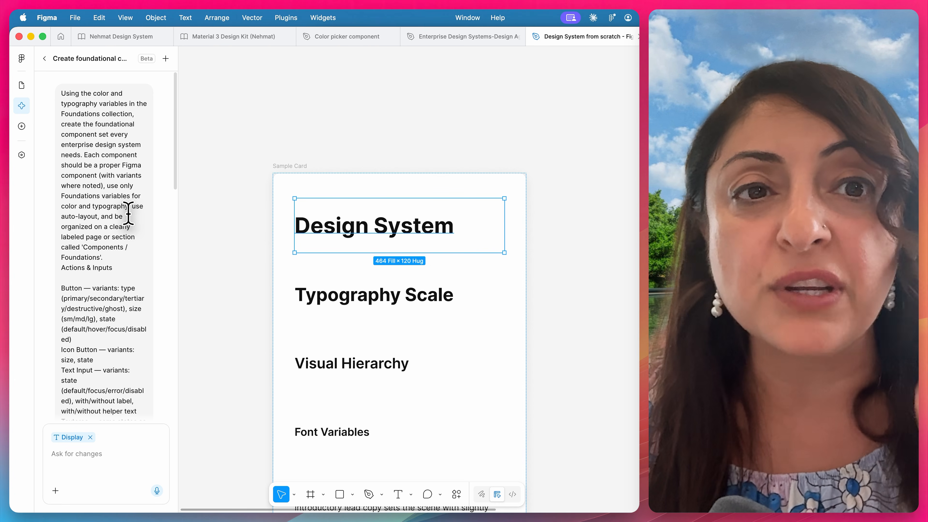
scroll(126, 201, down, 5)
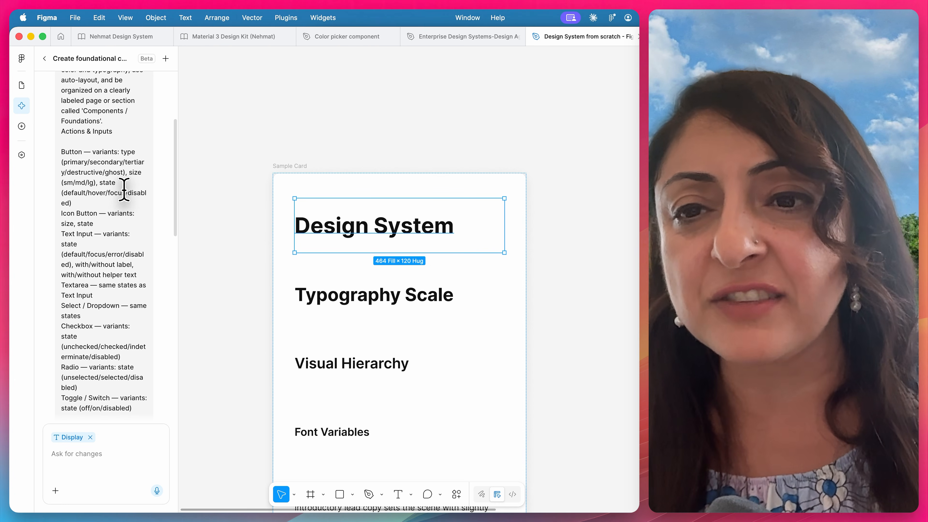
scroll(125, 189, down, 2)
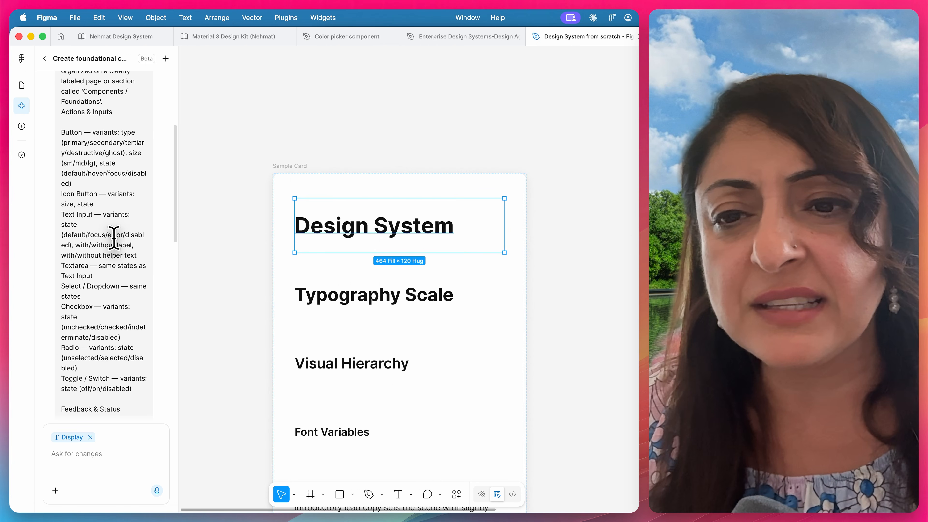
scroll(115, 238, down, 10)
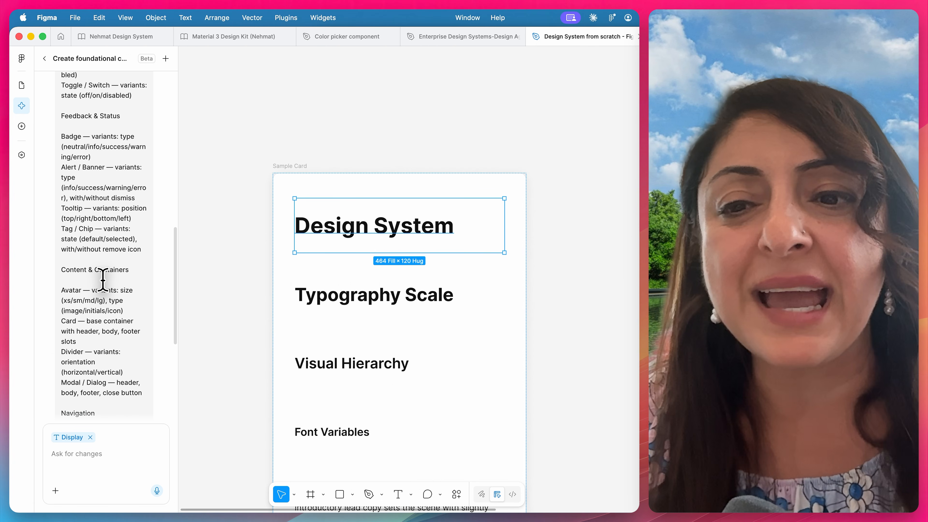
scroll(103, 280, down, 1)
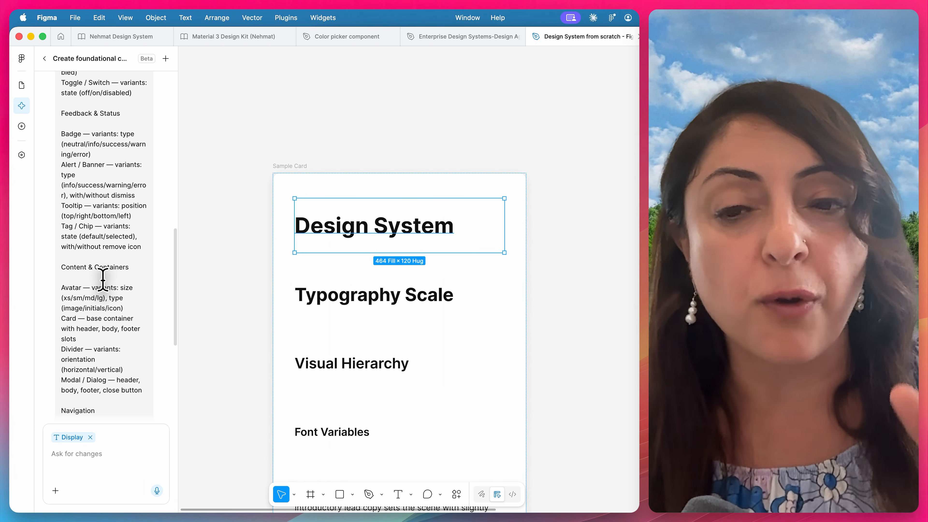
scroll(103, 280, down, 7)
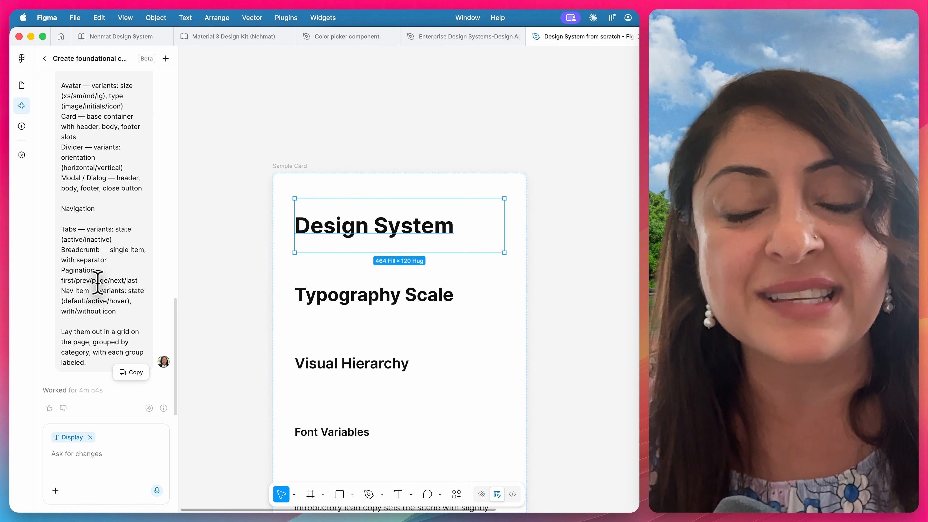
scroll(158, 234, up, 1)
click(44, 58)
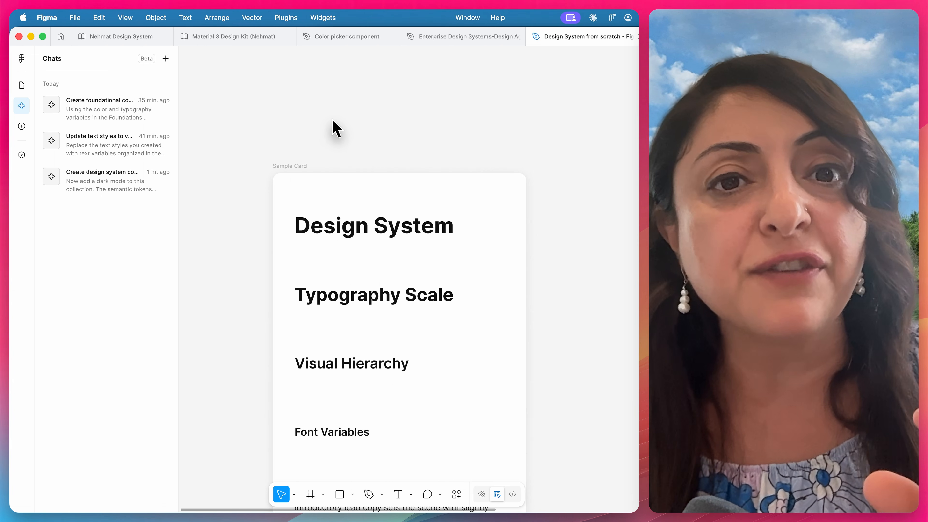
- Open the Components / Foundations page and examine the Actions & Inputs components, from Button and Icon Button to Toggle
scroll(333, 126, down, 4)
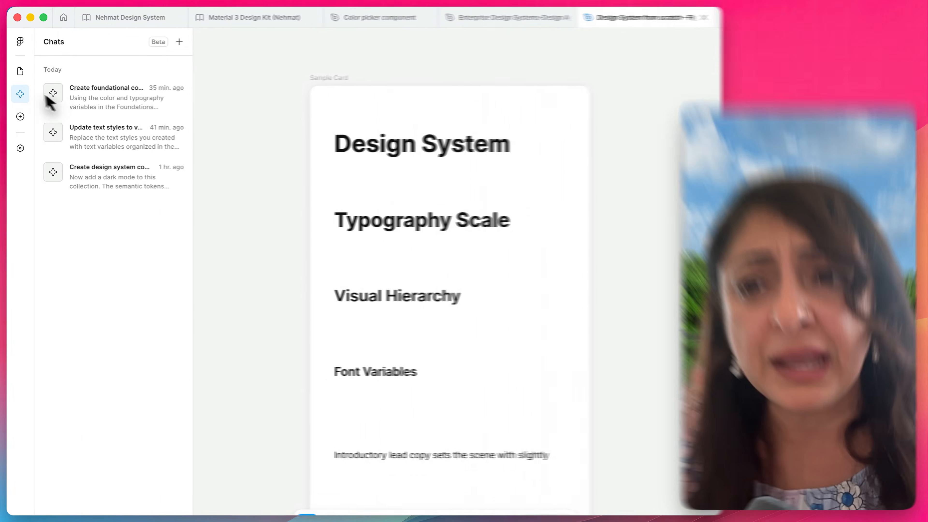
click(20, 71)
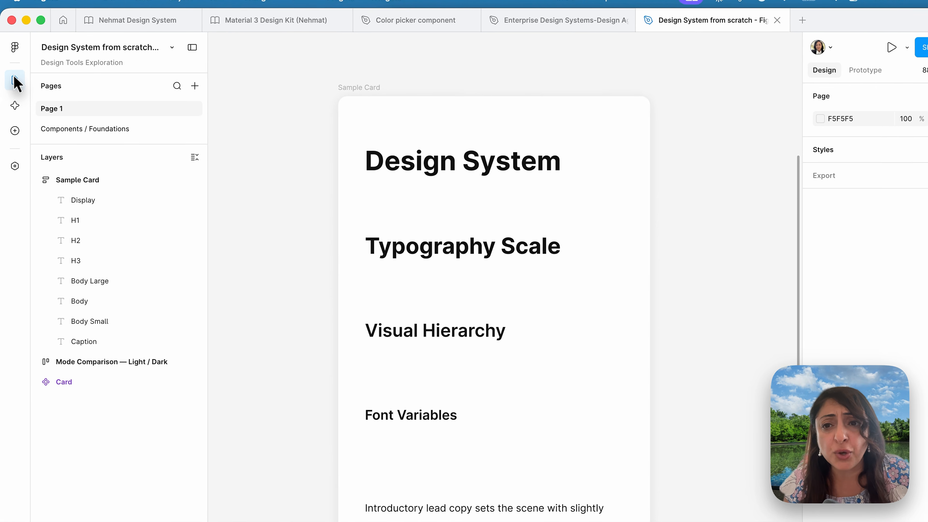
click(78, 119)
scroll(319, 208, up, 10)
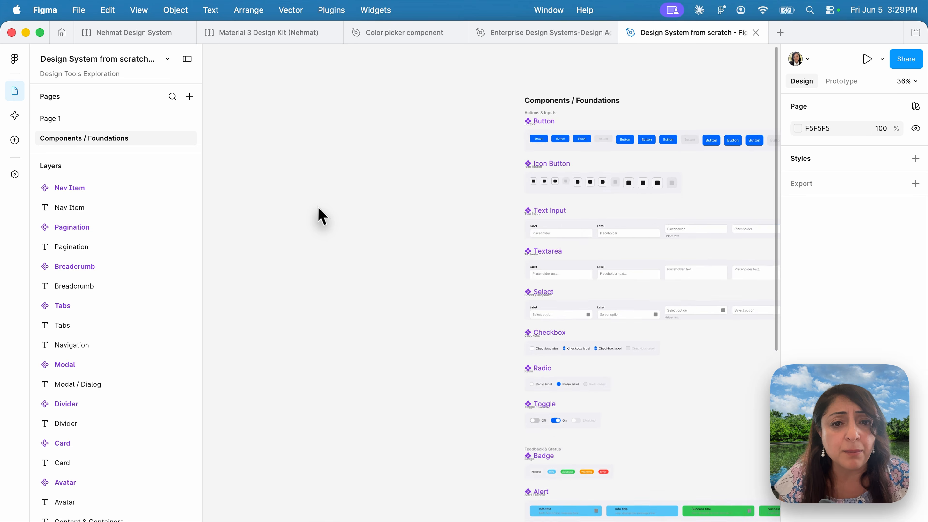
scroll(319, 209, right, 12)
scroll(319, 208, up, 5)
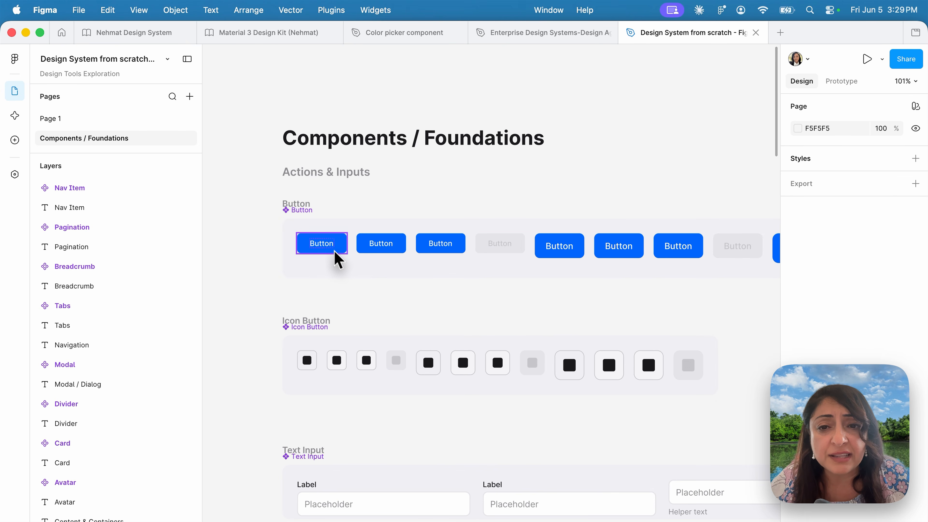
scroll(377, 333, down, 3)
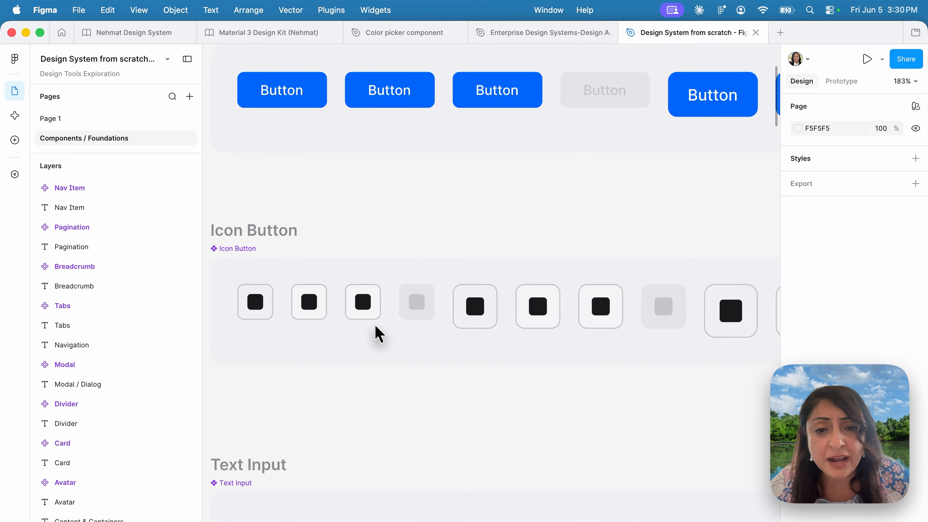
scroll(376, 332, up, 5)
scroll(377, 334, down, 8)
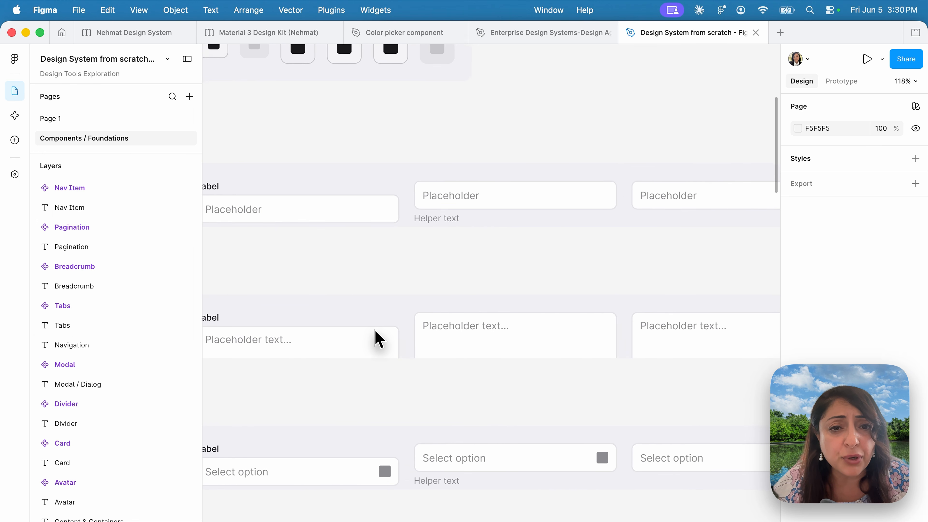
scroll(379, 339, down, 10)
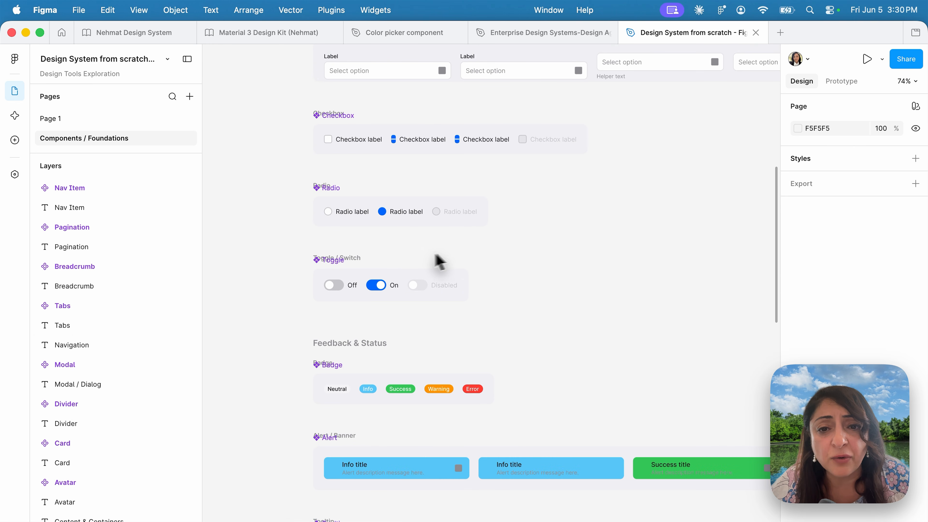
- Review the Feedback & Status, Content & Containers and Navigation component groups on the Components / Foundations page
scroll(536, 322, down, 2)
scroll(536, 322, down, 2)
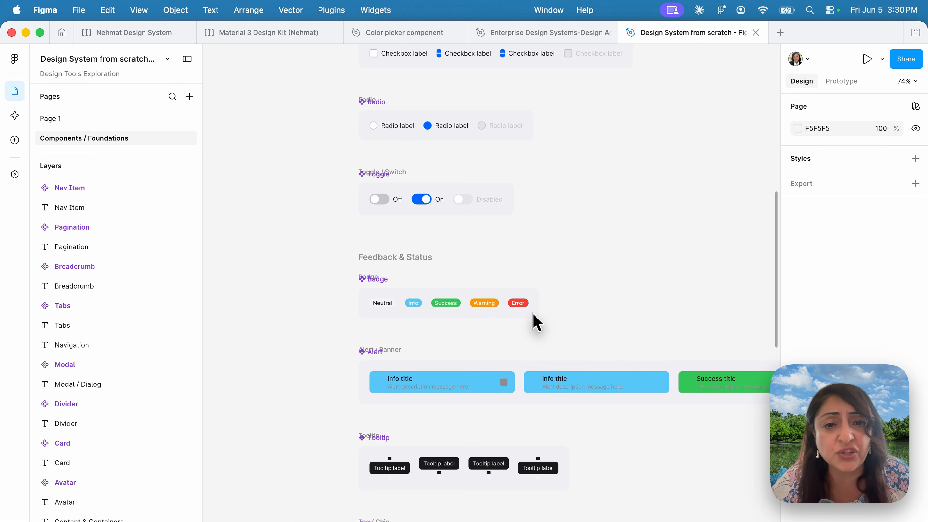
scroll(551, 286, down, 10)
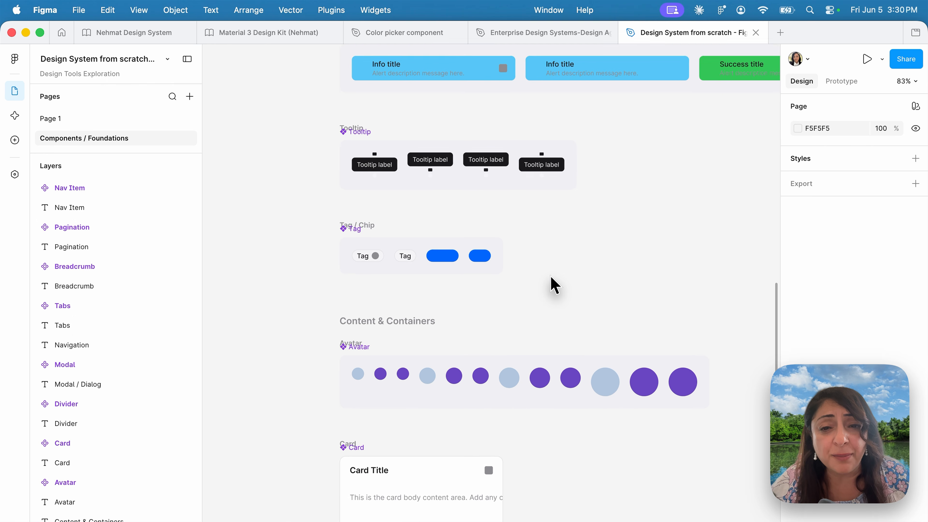
scroll(554, 286, down, 15)
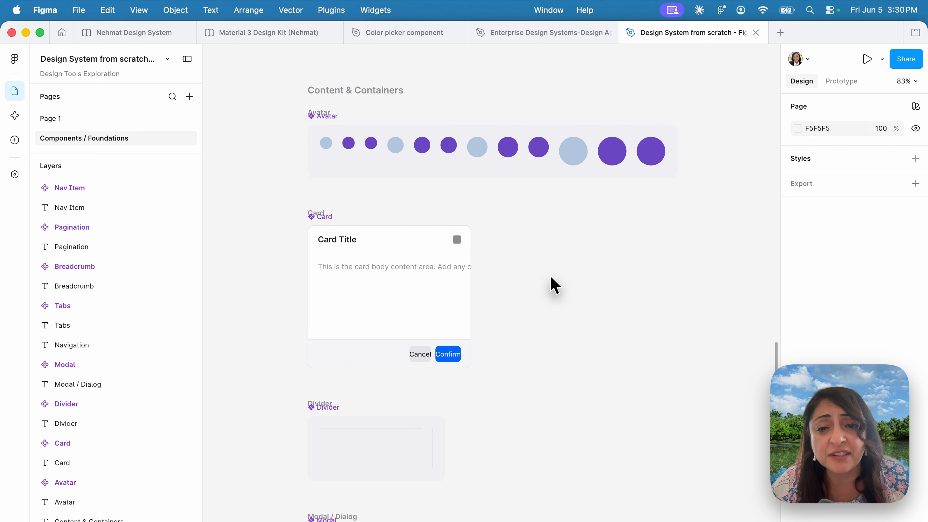
scroll(553, 286, down, 15)
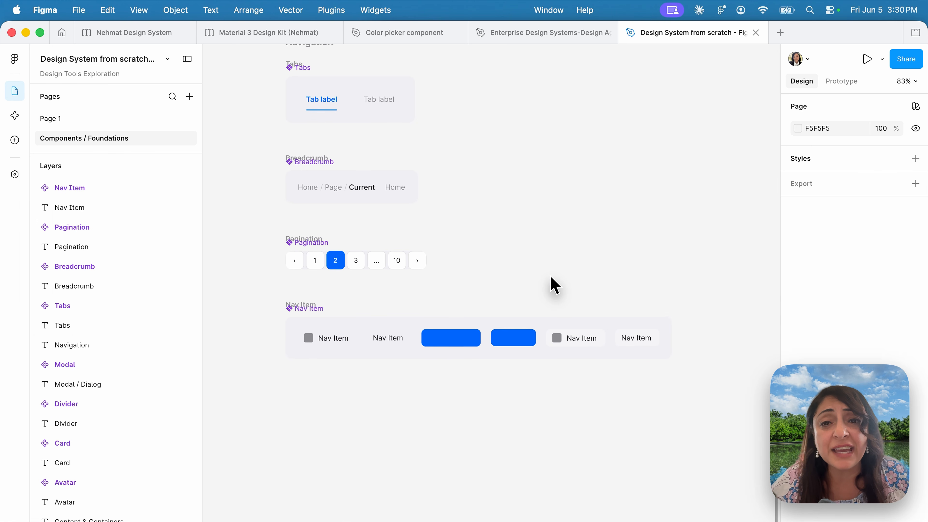
scroll(554, 286, down, 10)
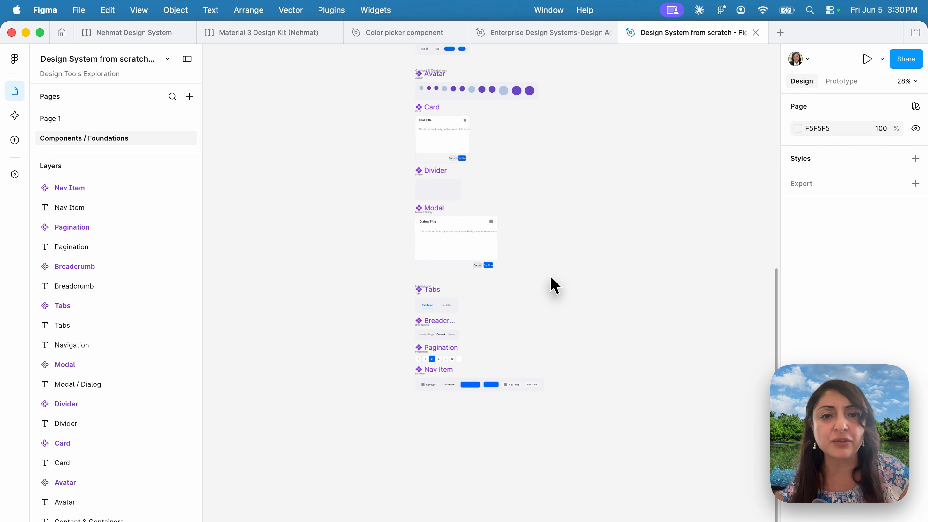
scroll(553, 286, up, 5)
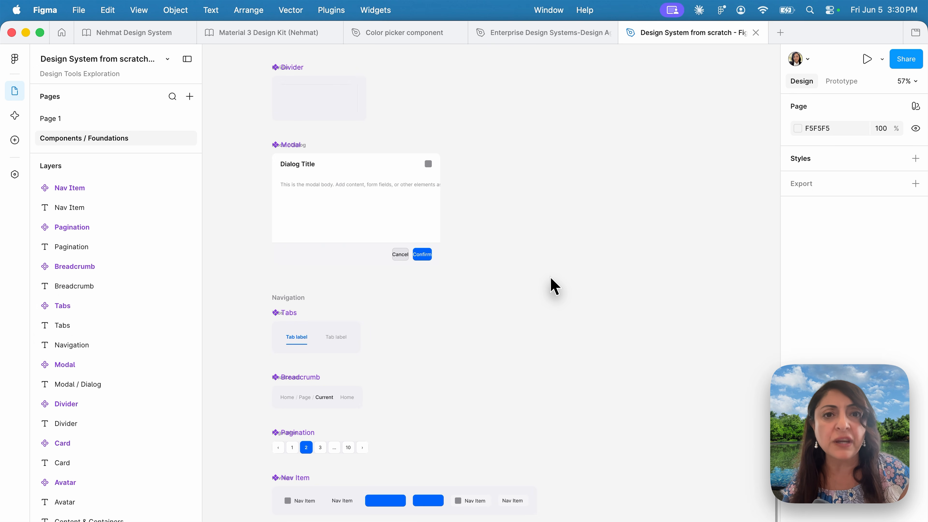